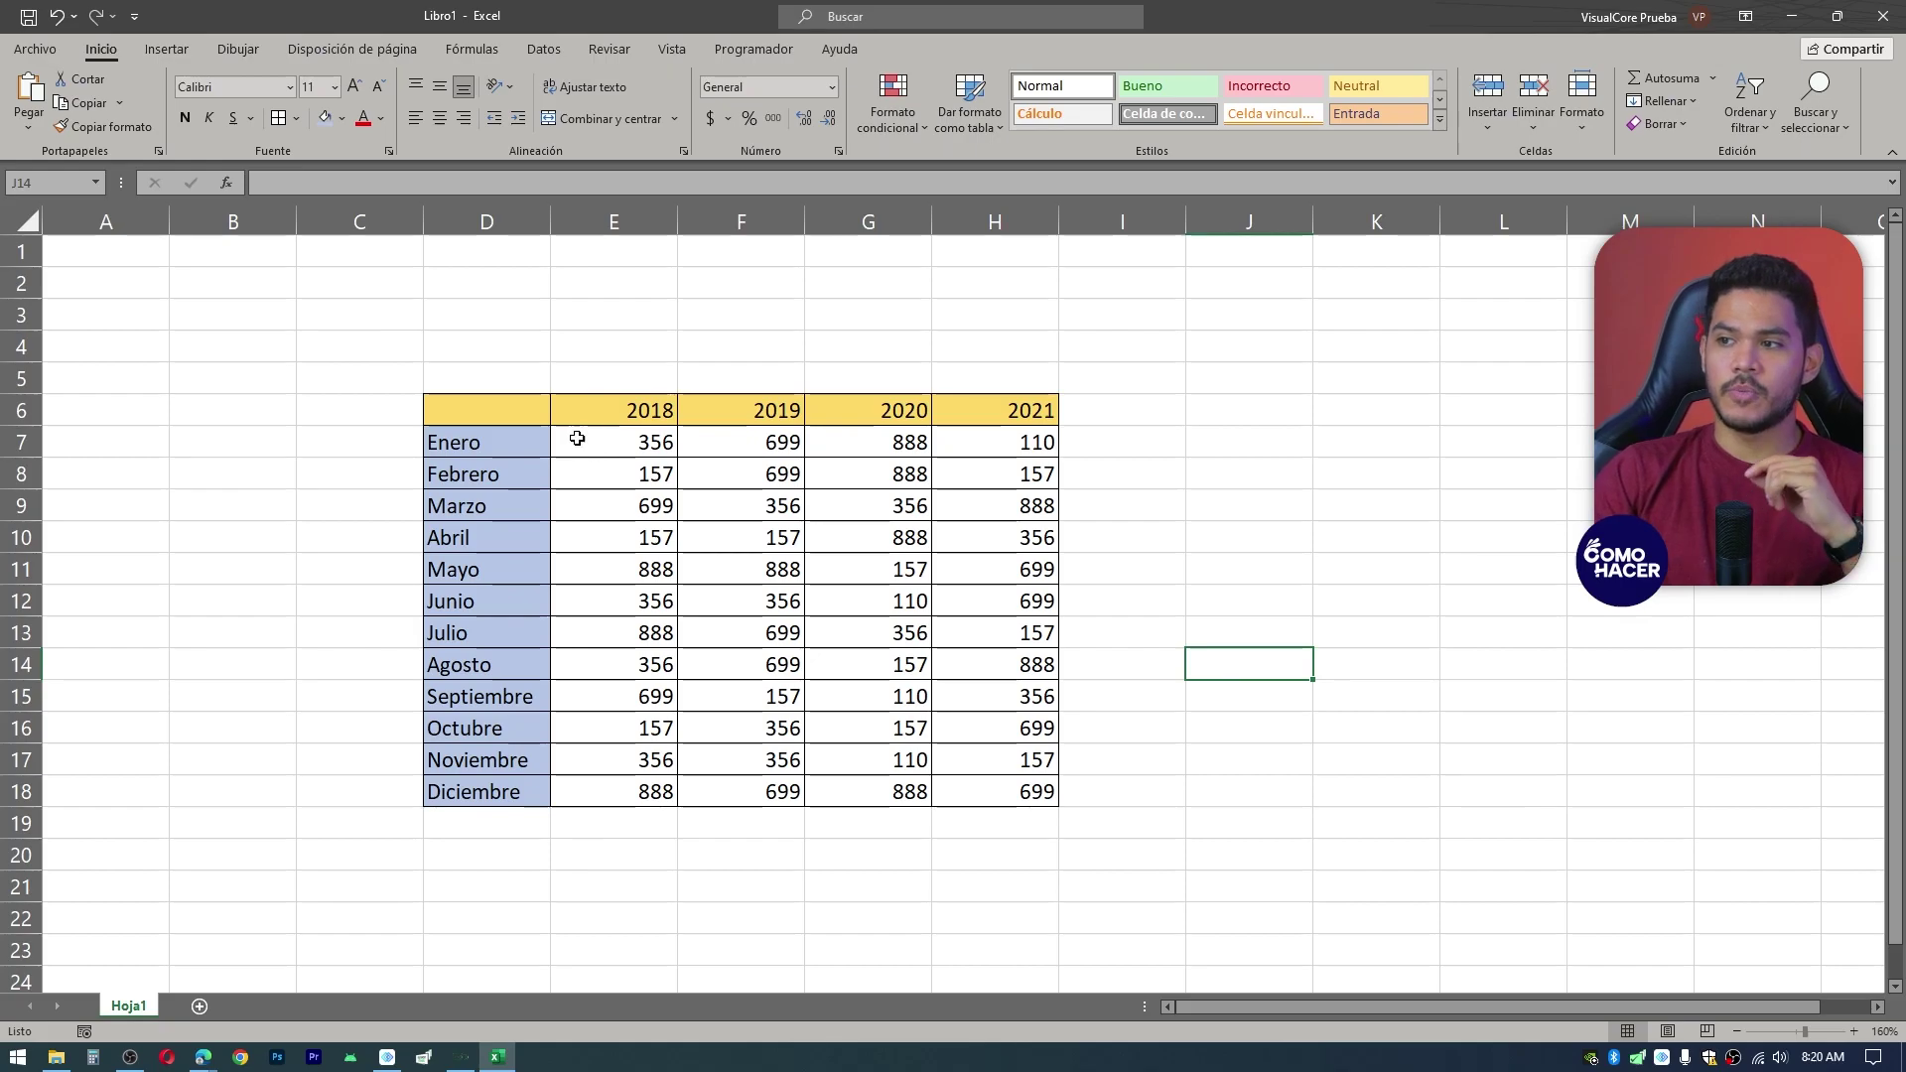
# - Select the month names D7:D18, year headers E6:H6 and sales values E7:H18, then cell J7
pyautogui.moveTo(517, 442); pyautogui.dragTo(496, 791)
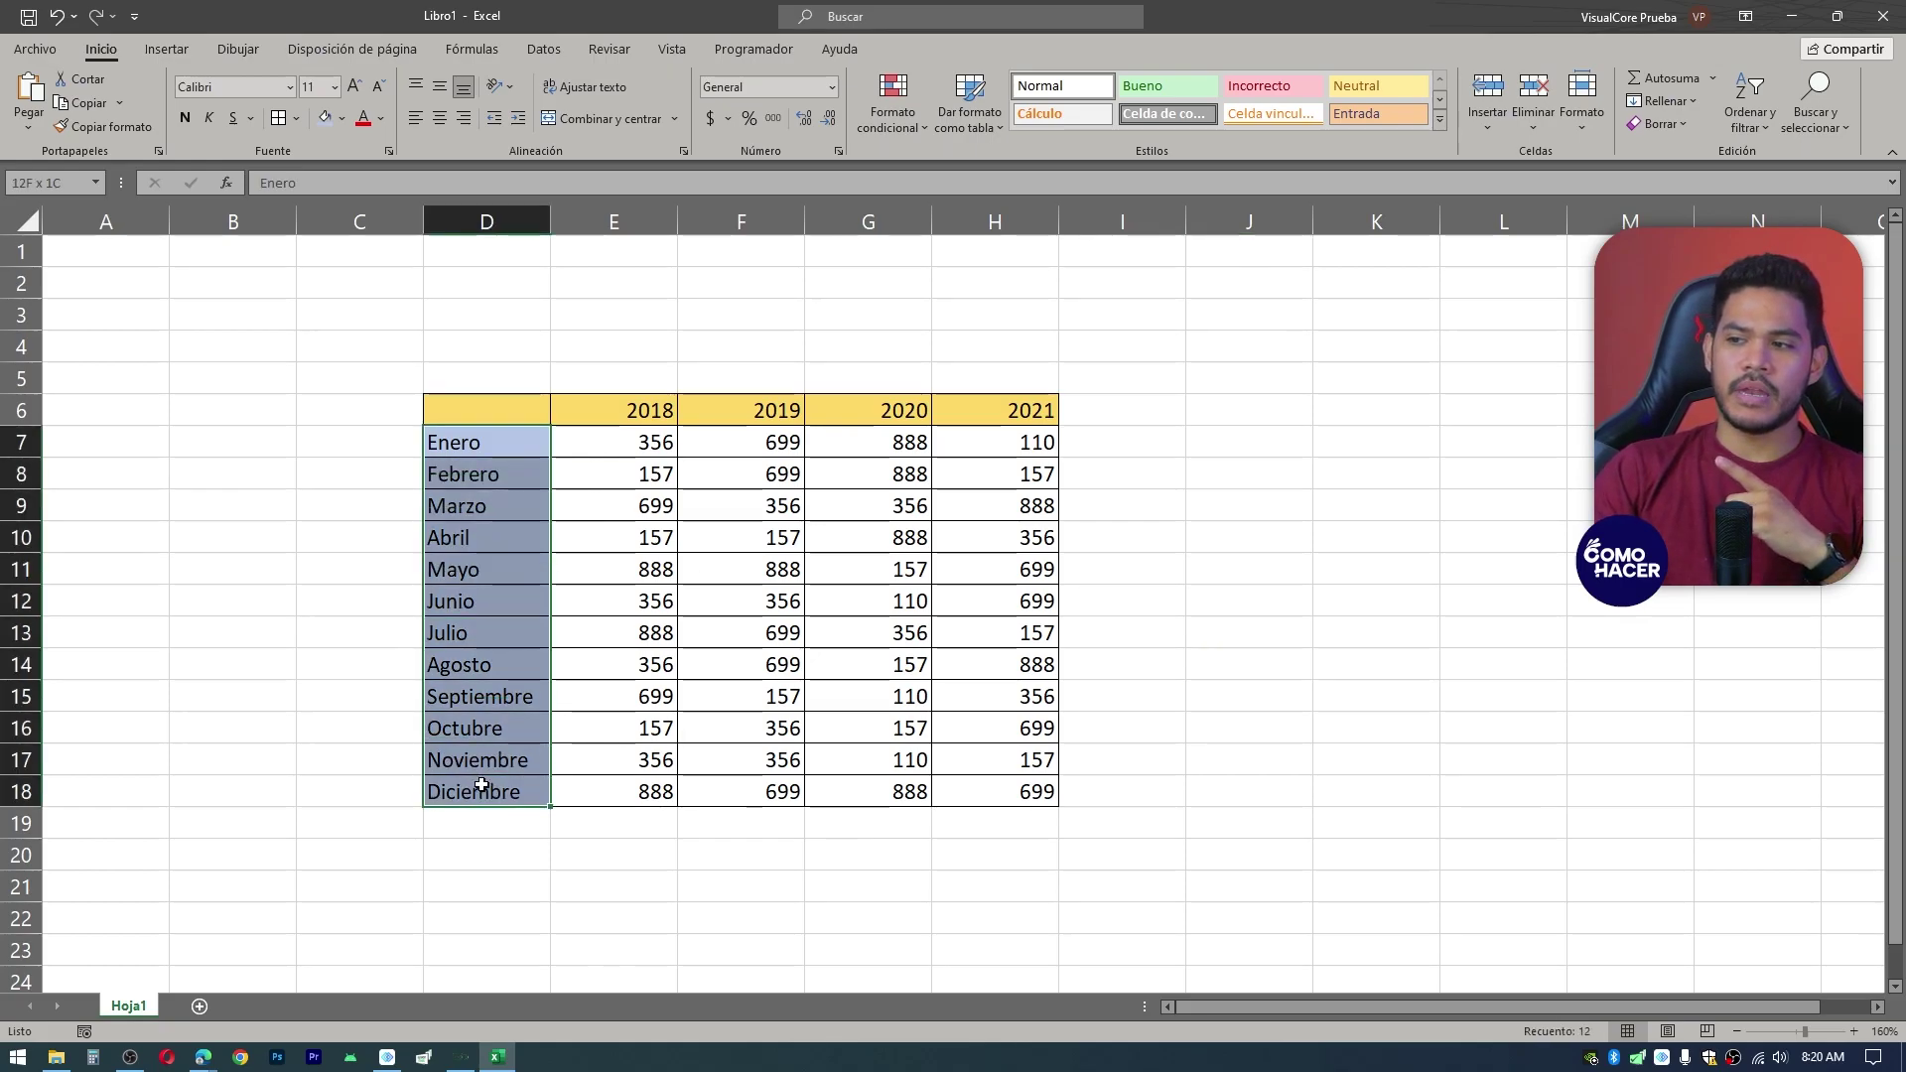
pyautogui.moveTo(625, 409); pyautogui.dragTo(980, 421)
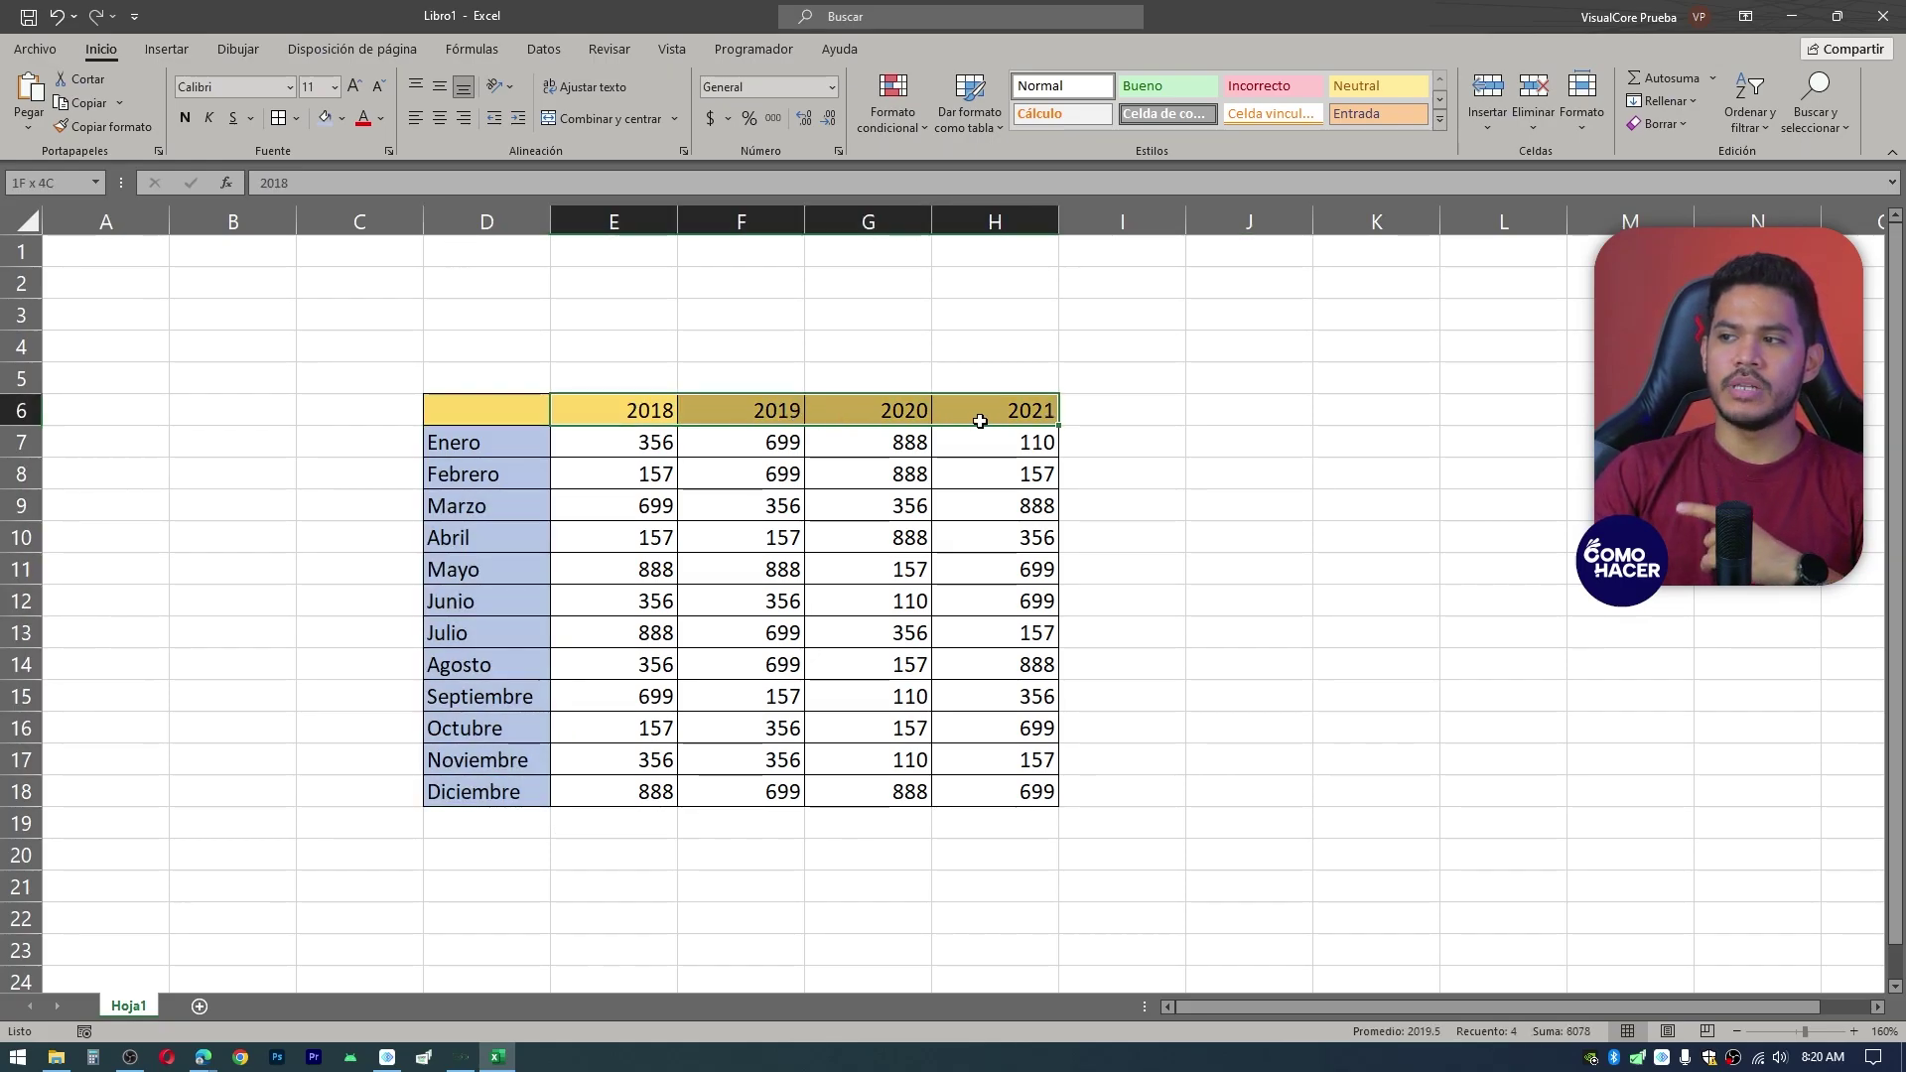
pyautogui.click(934, 523)
pyautogui.moveTo(617, 442); pyautogui.dragTo(1010, 787)
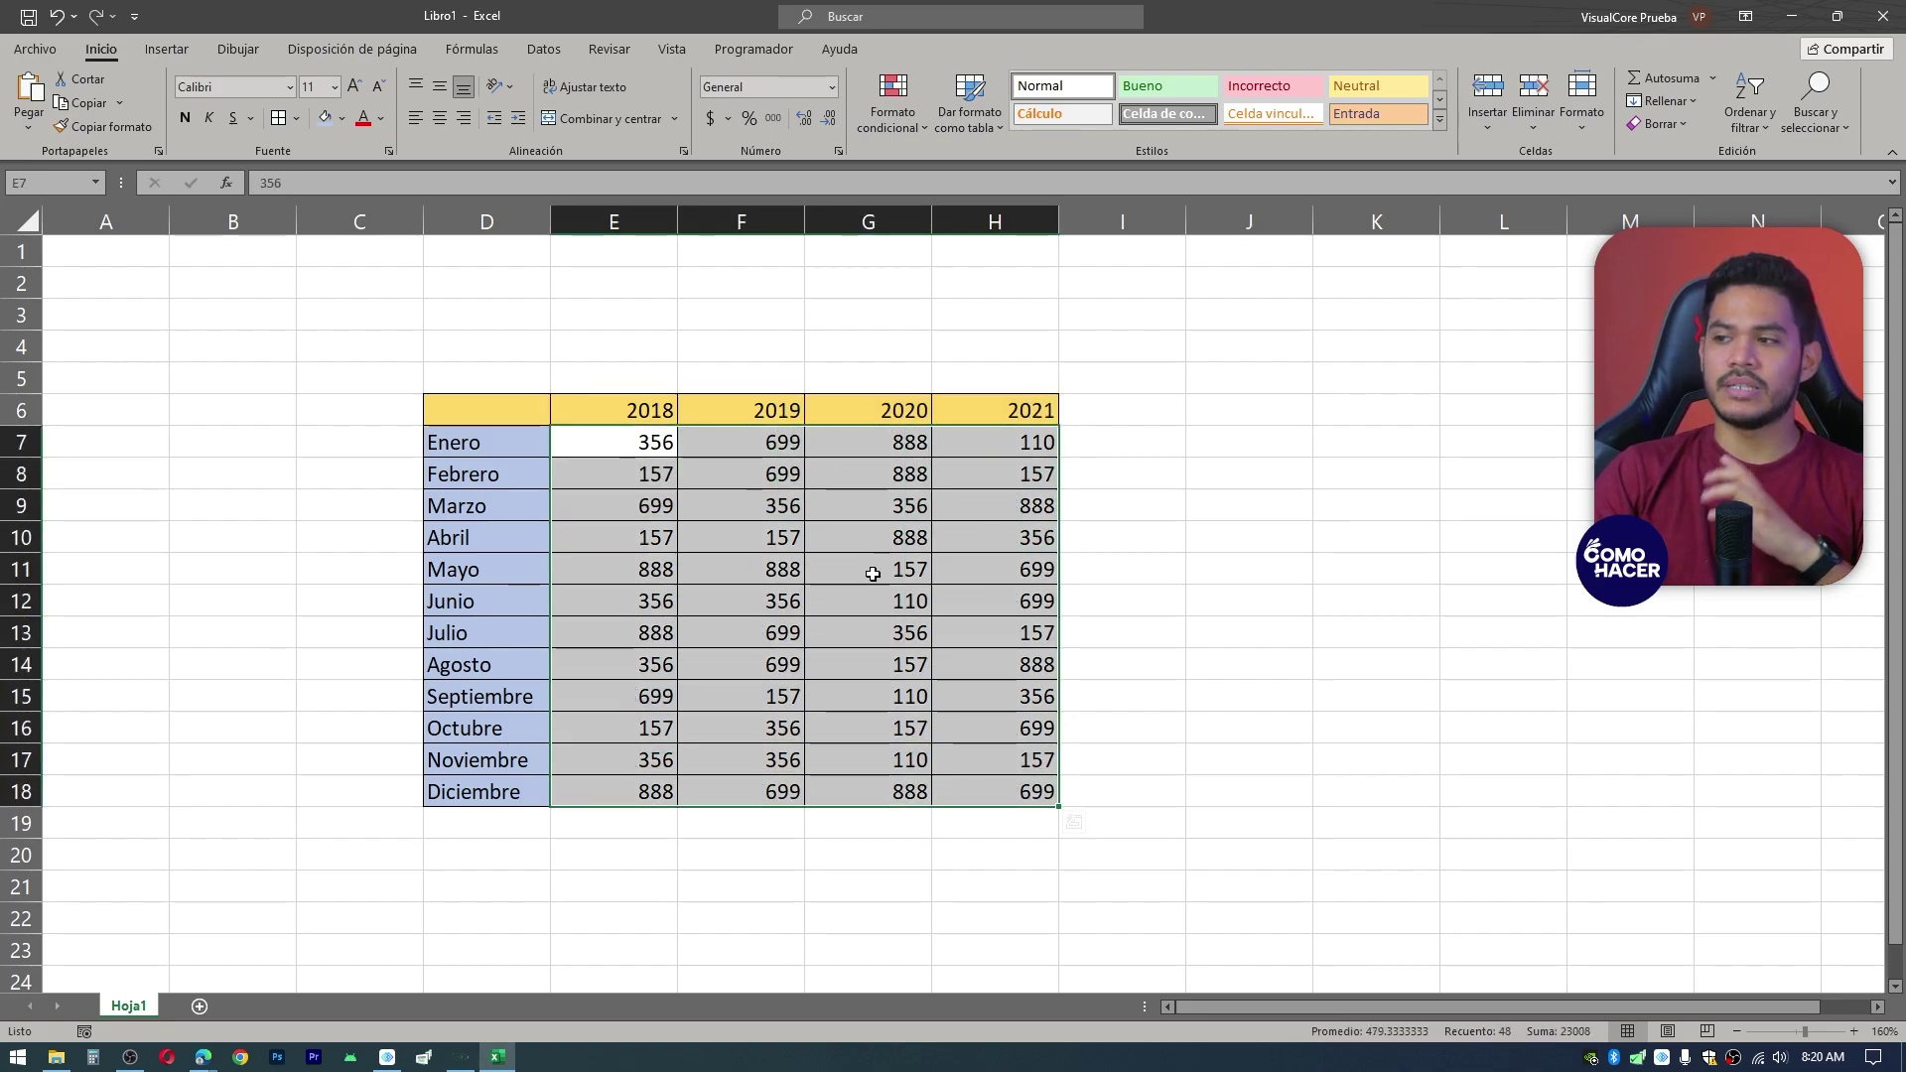
pyautogui.scroll(-2, 893, 724)
pyautogui.scroll(2, 894, 725)
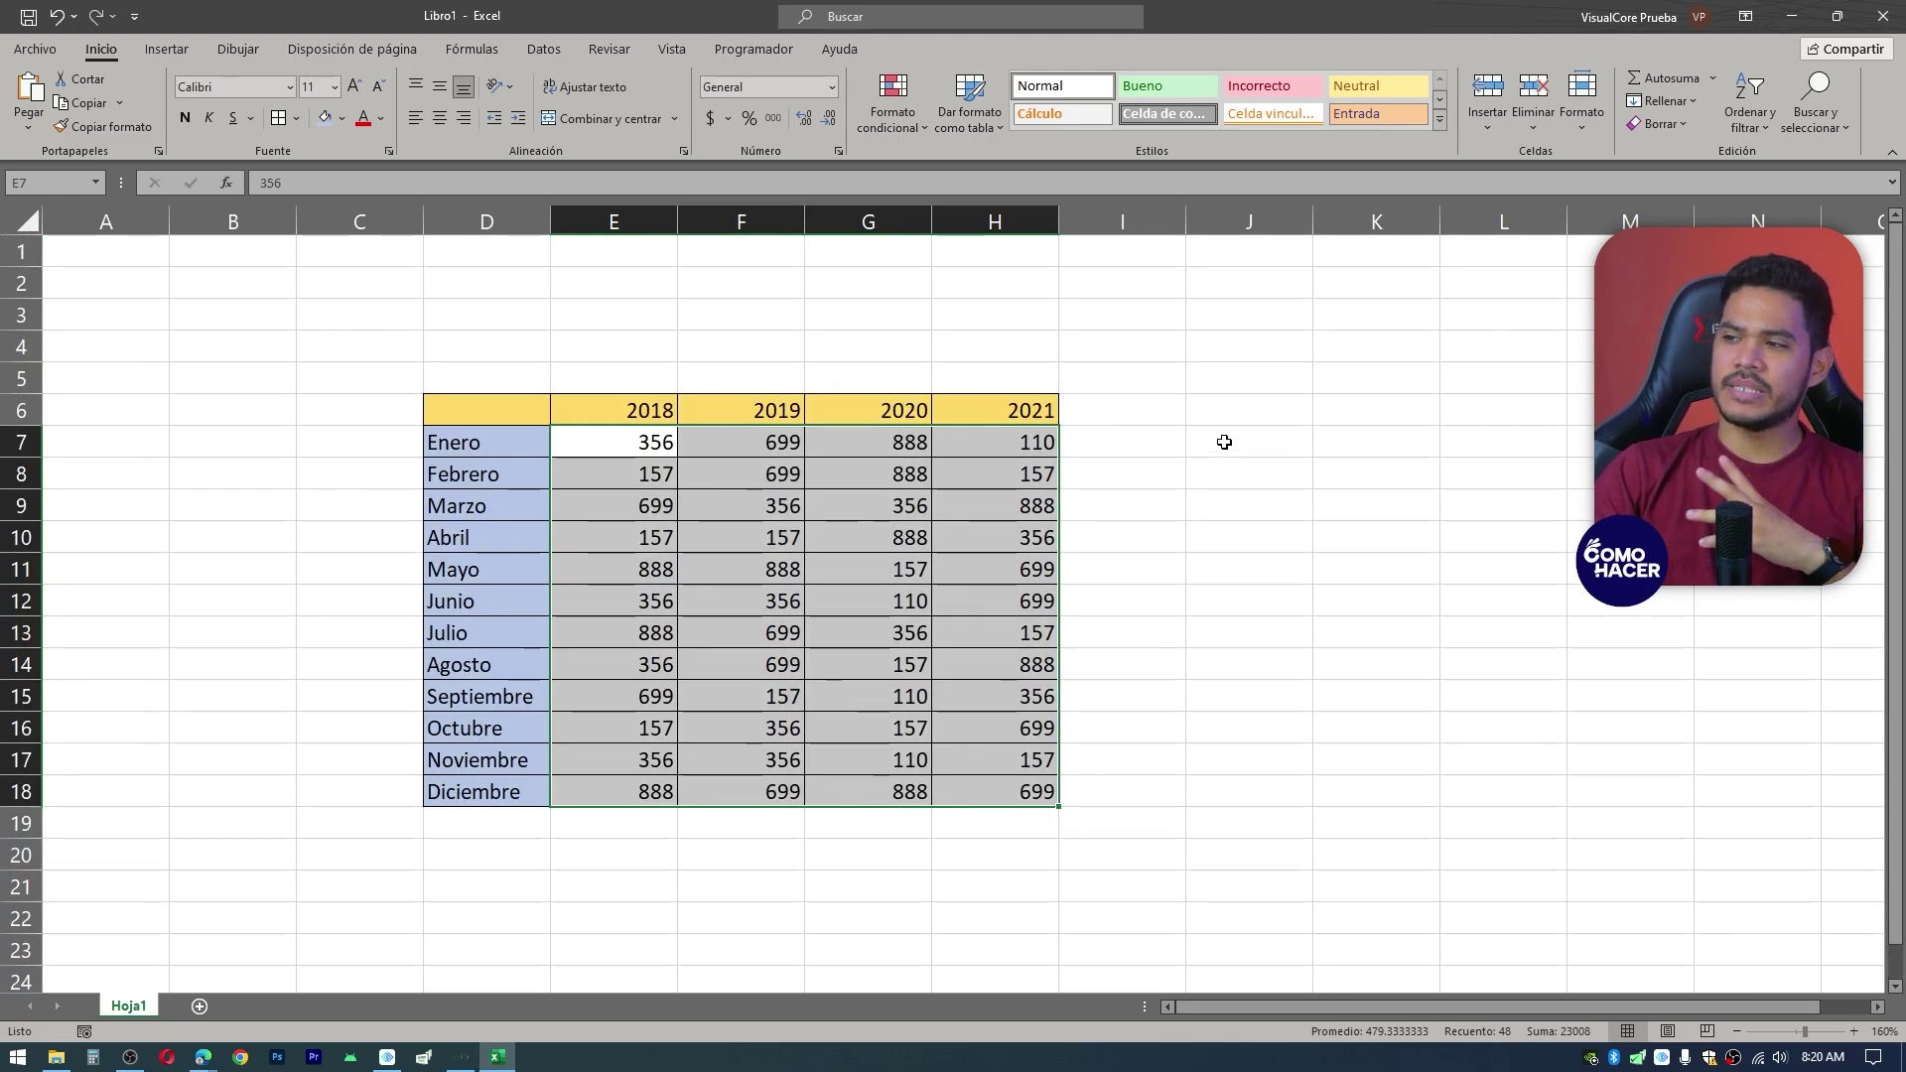
pyautogui.click(1258, 445)
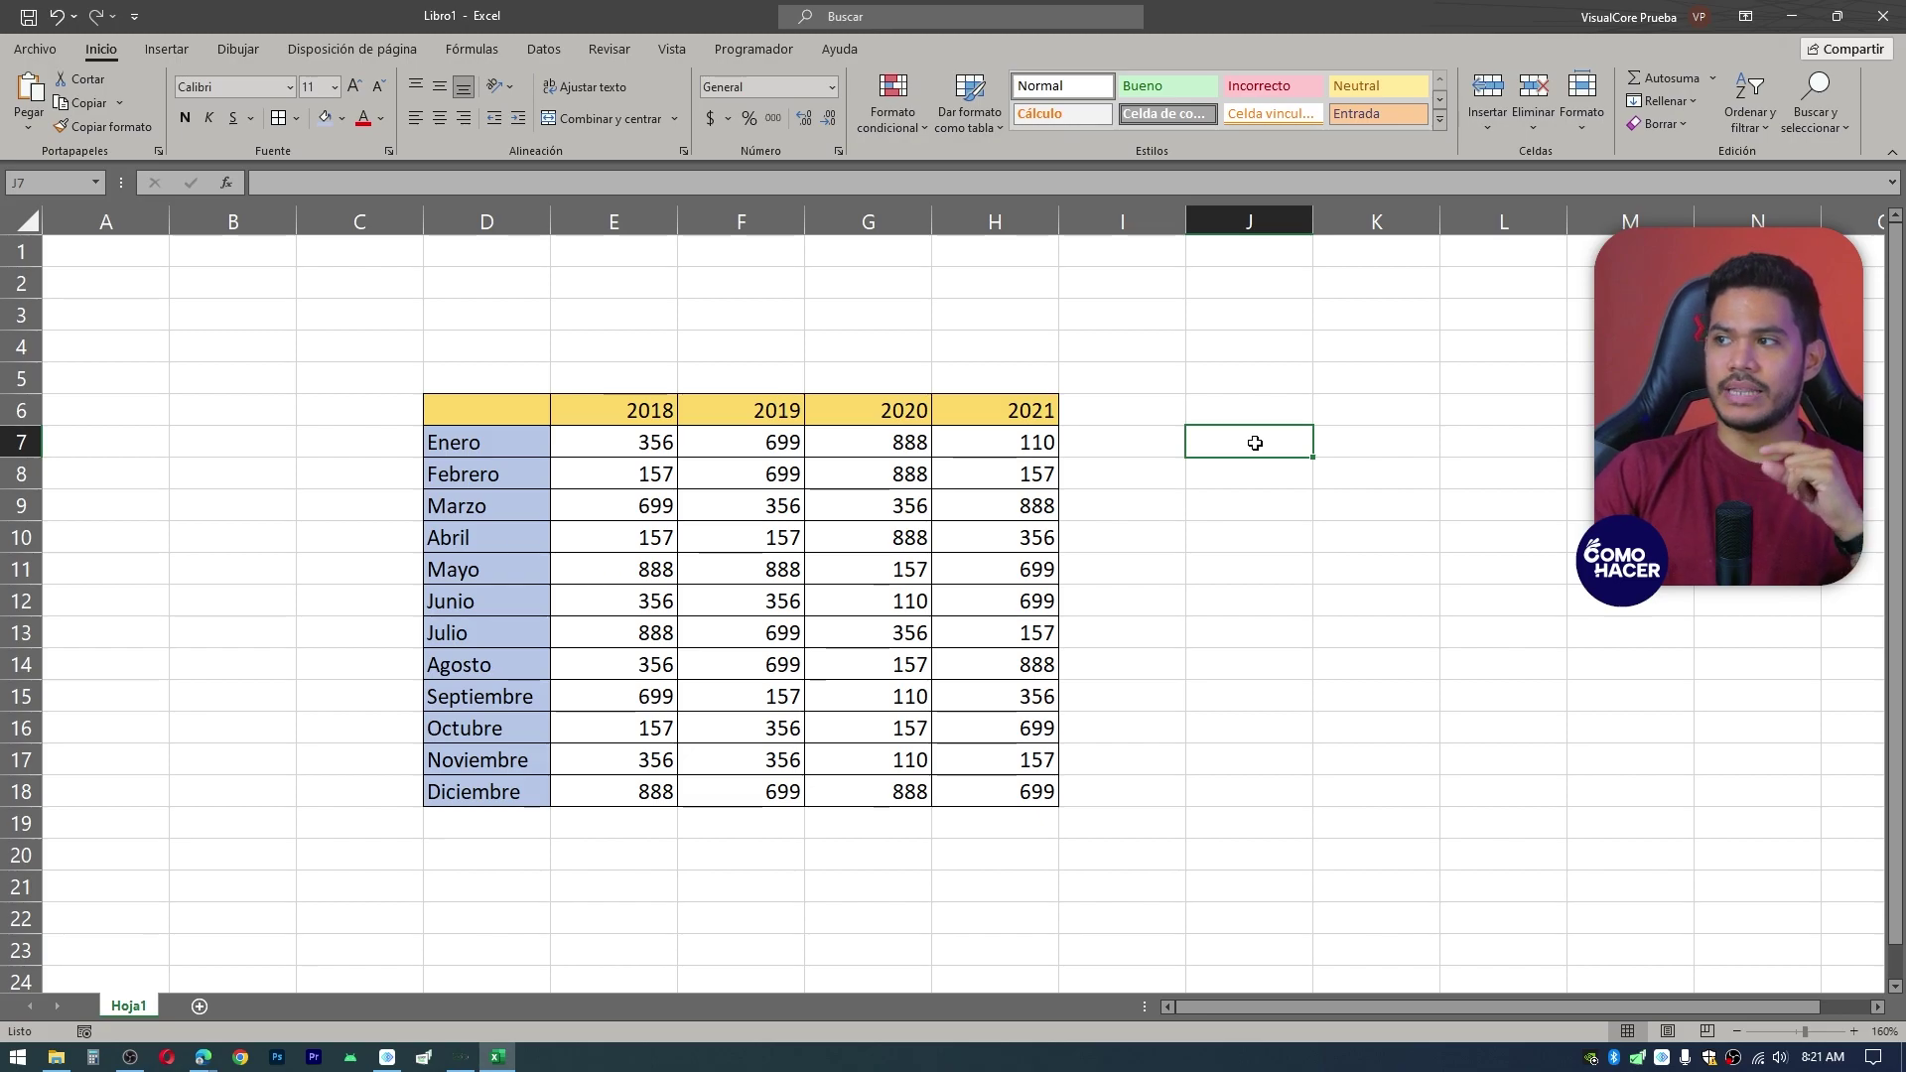
# - Add a list data validation to J7 sourced from the year headers $E$6:$H$6
pyautogui.click(545, 50)
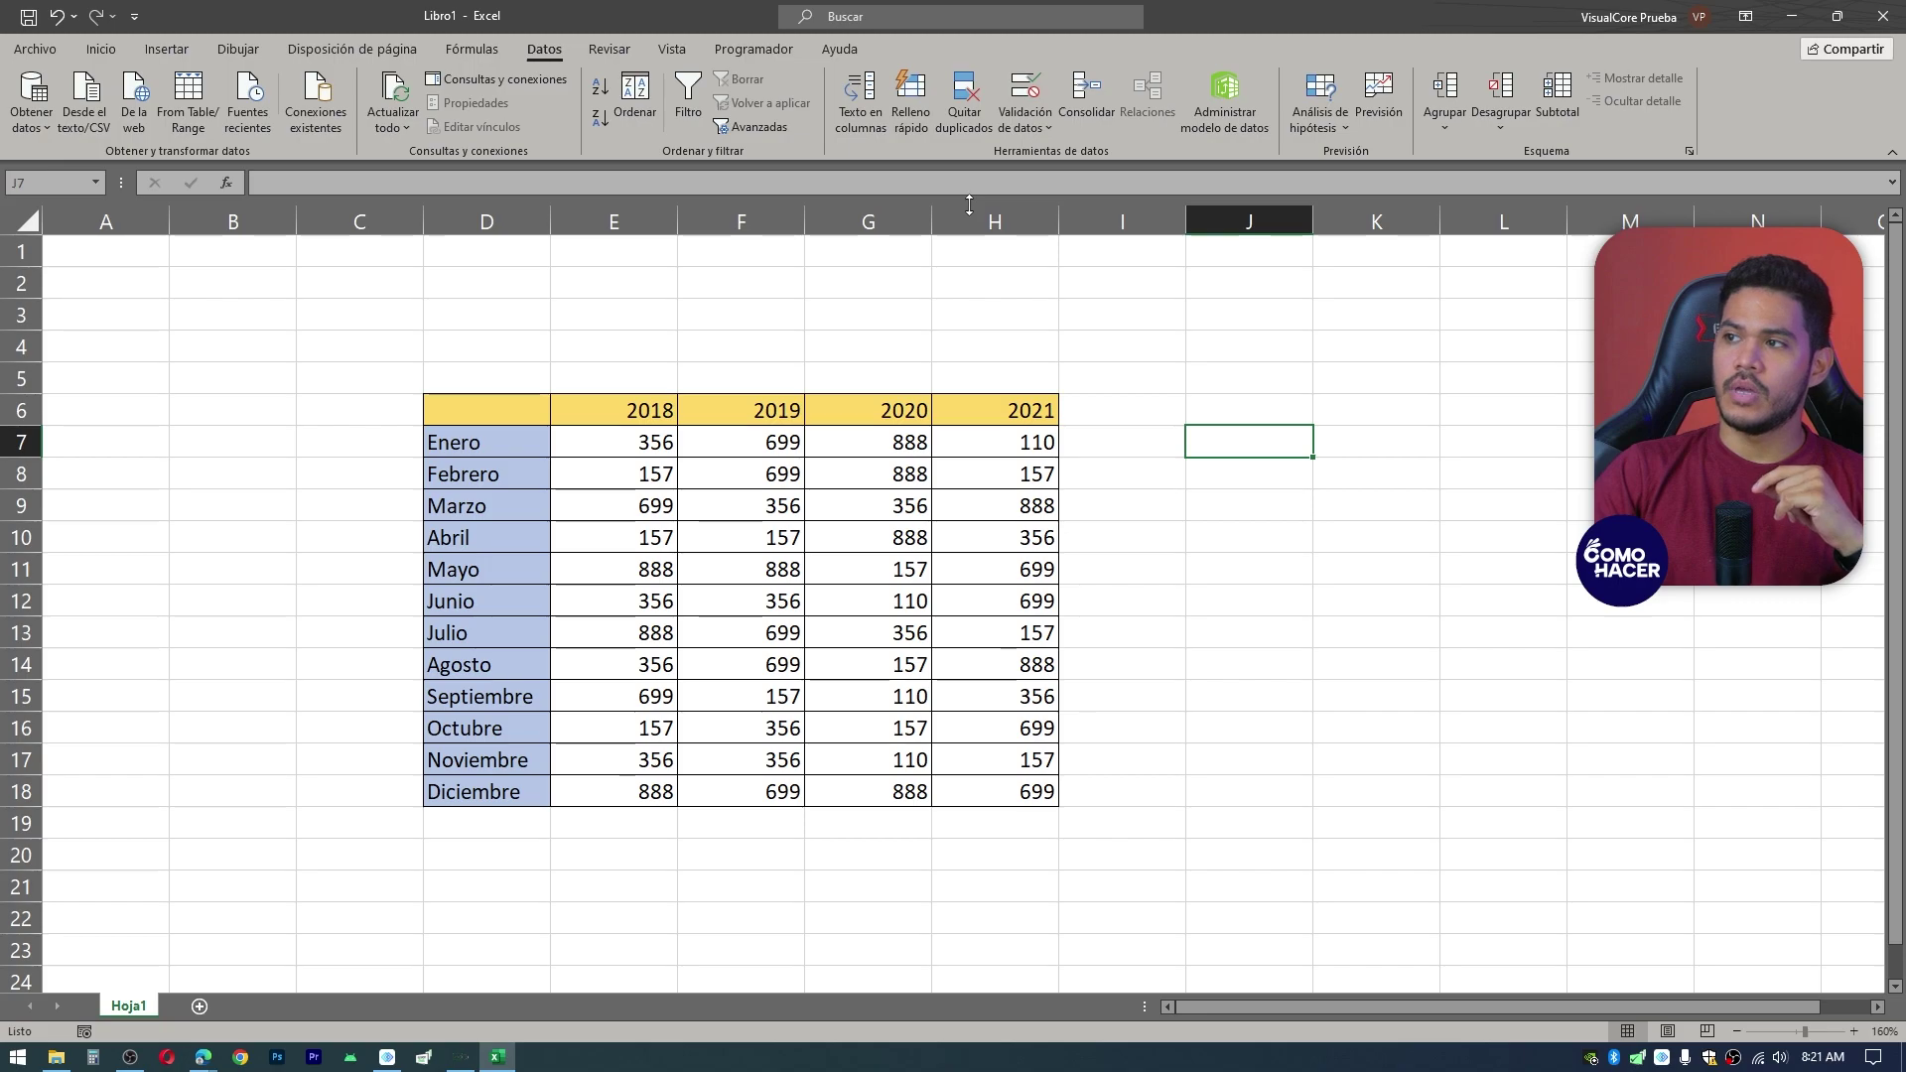
pyautogui.click(1023, 127)
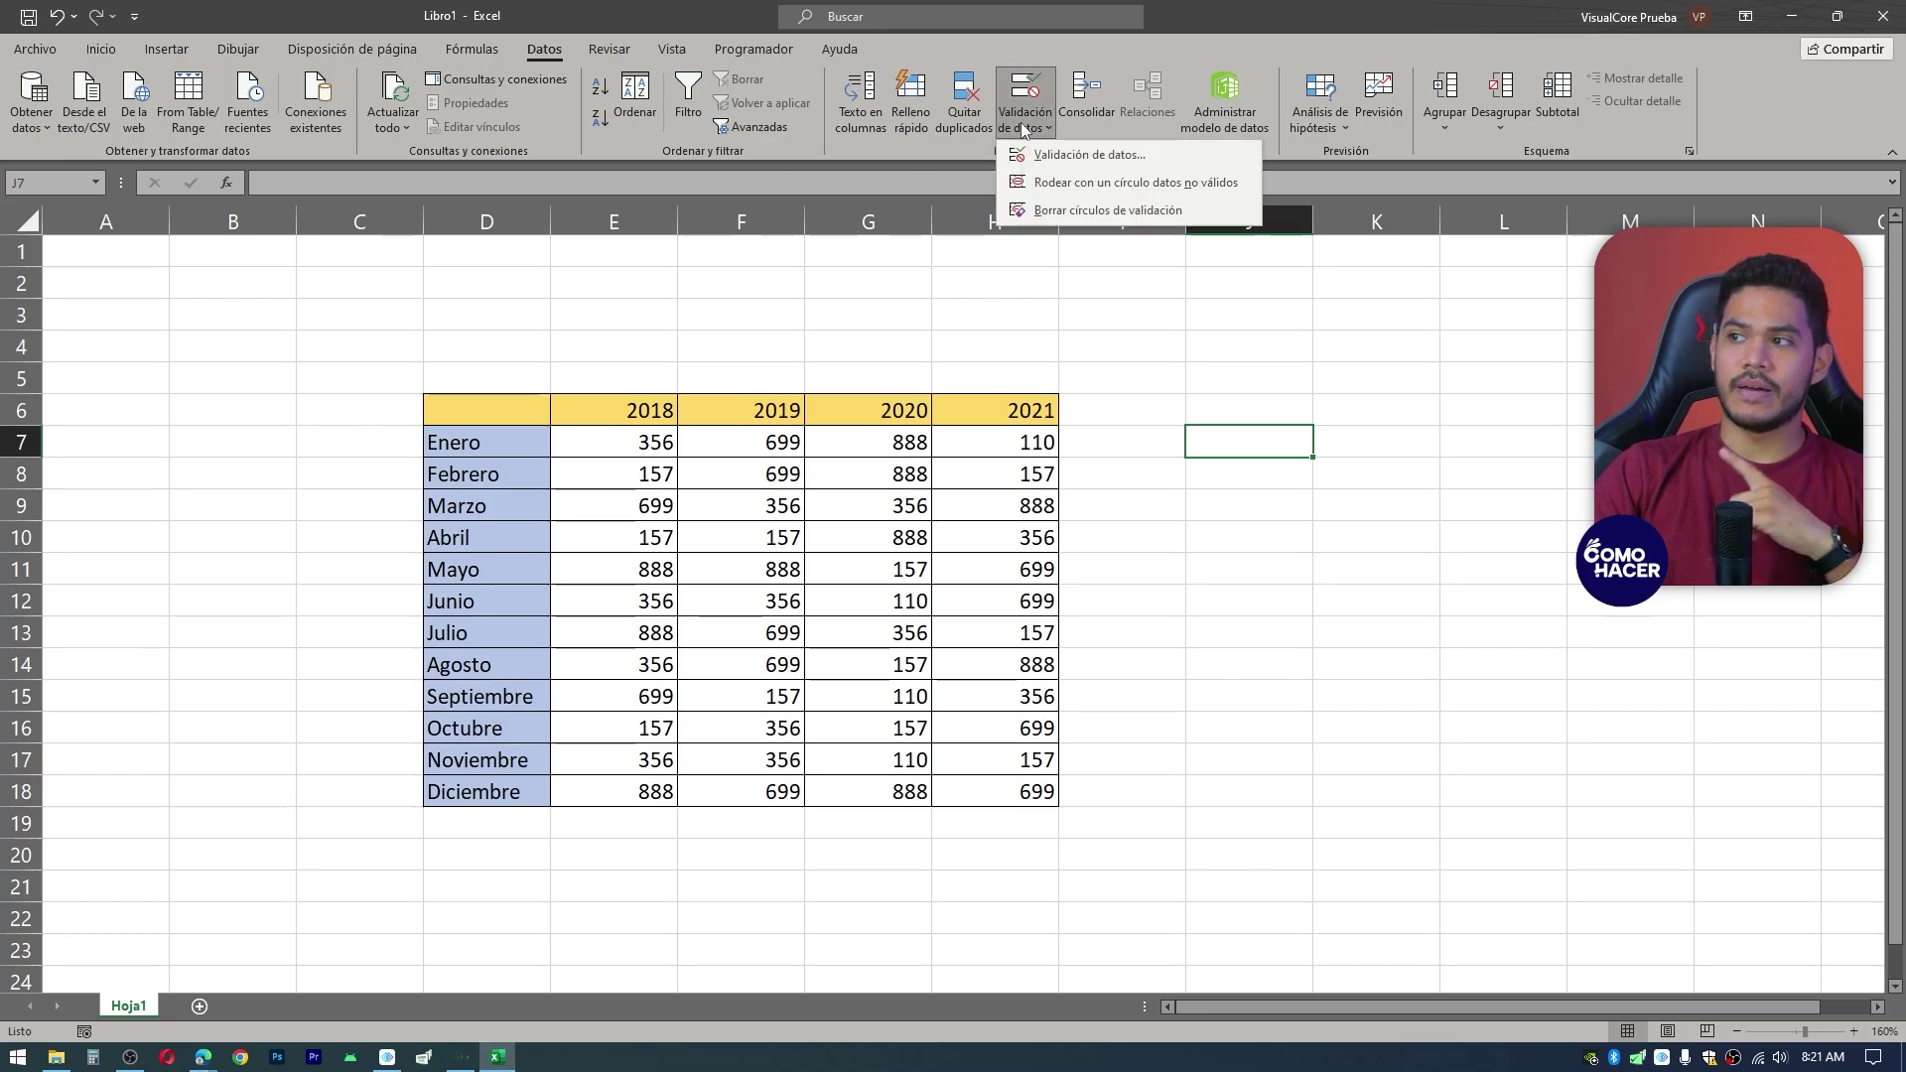
pyautogui.click(1052, 155)
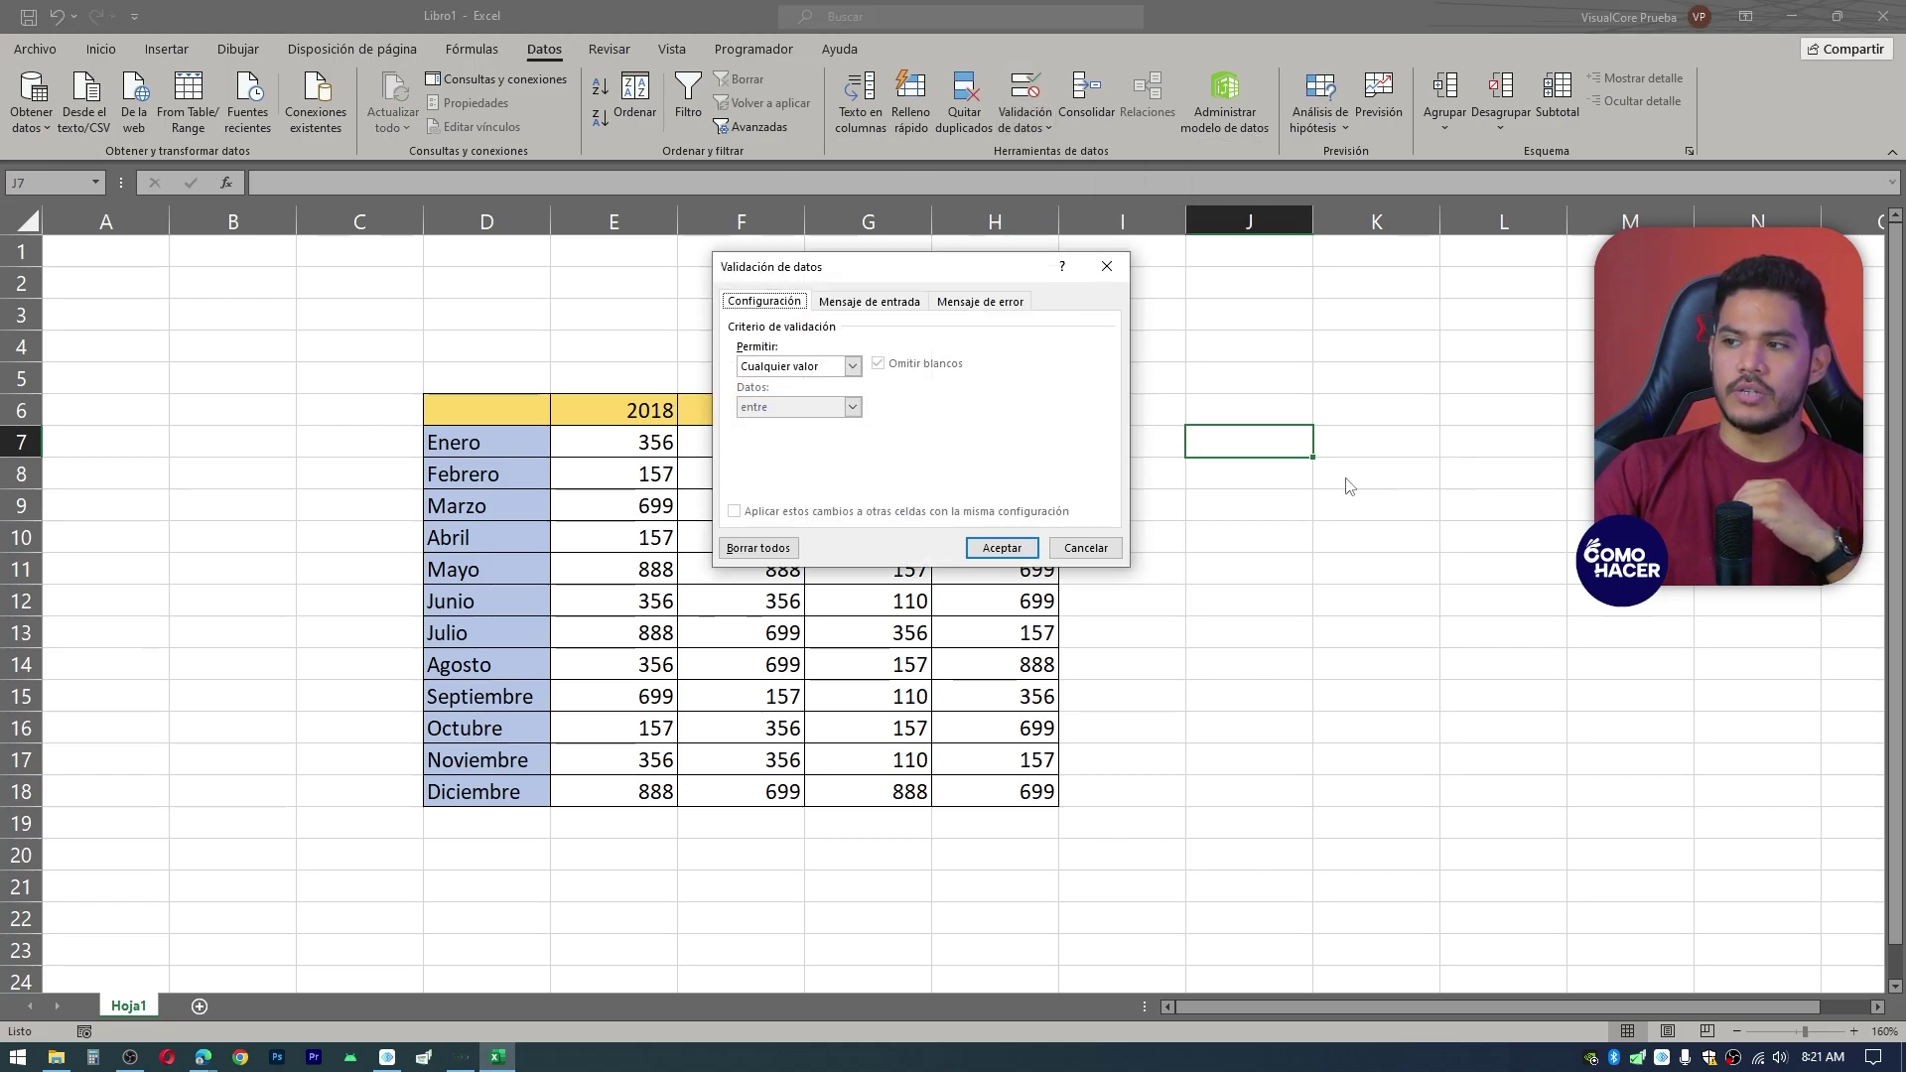
pyautogui.moveTo(845, 283); pyautogui.dragTo(834, 350)
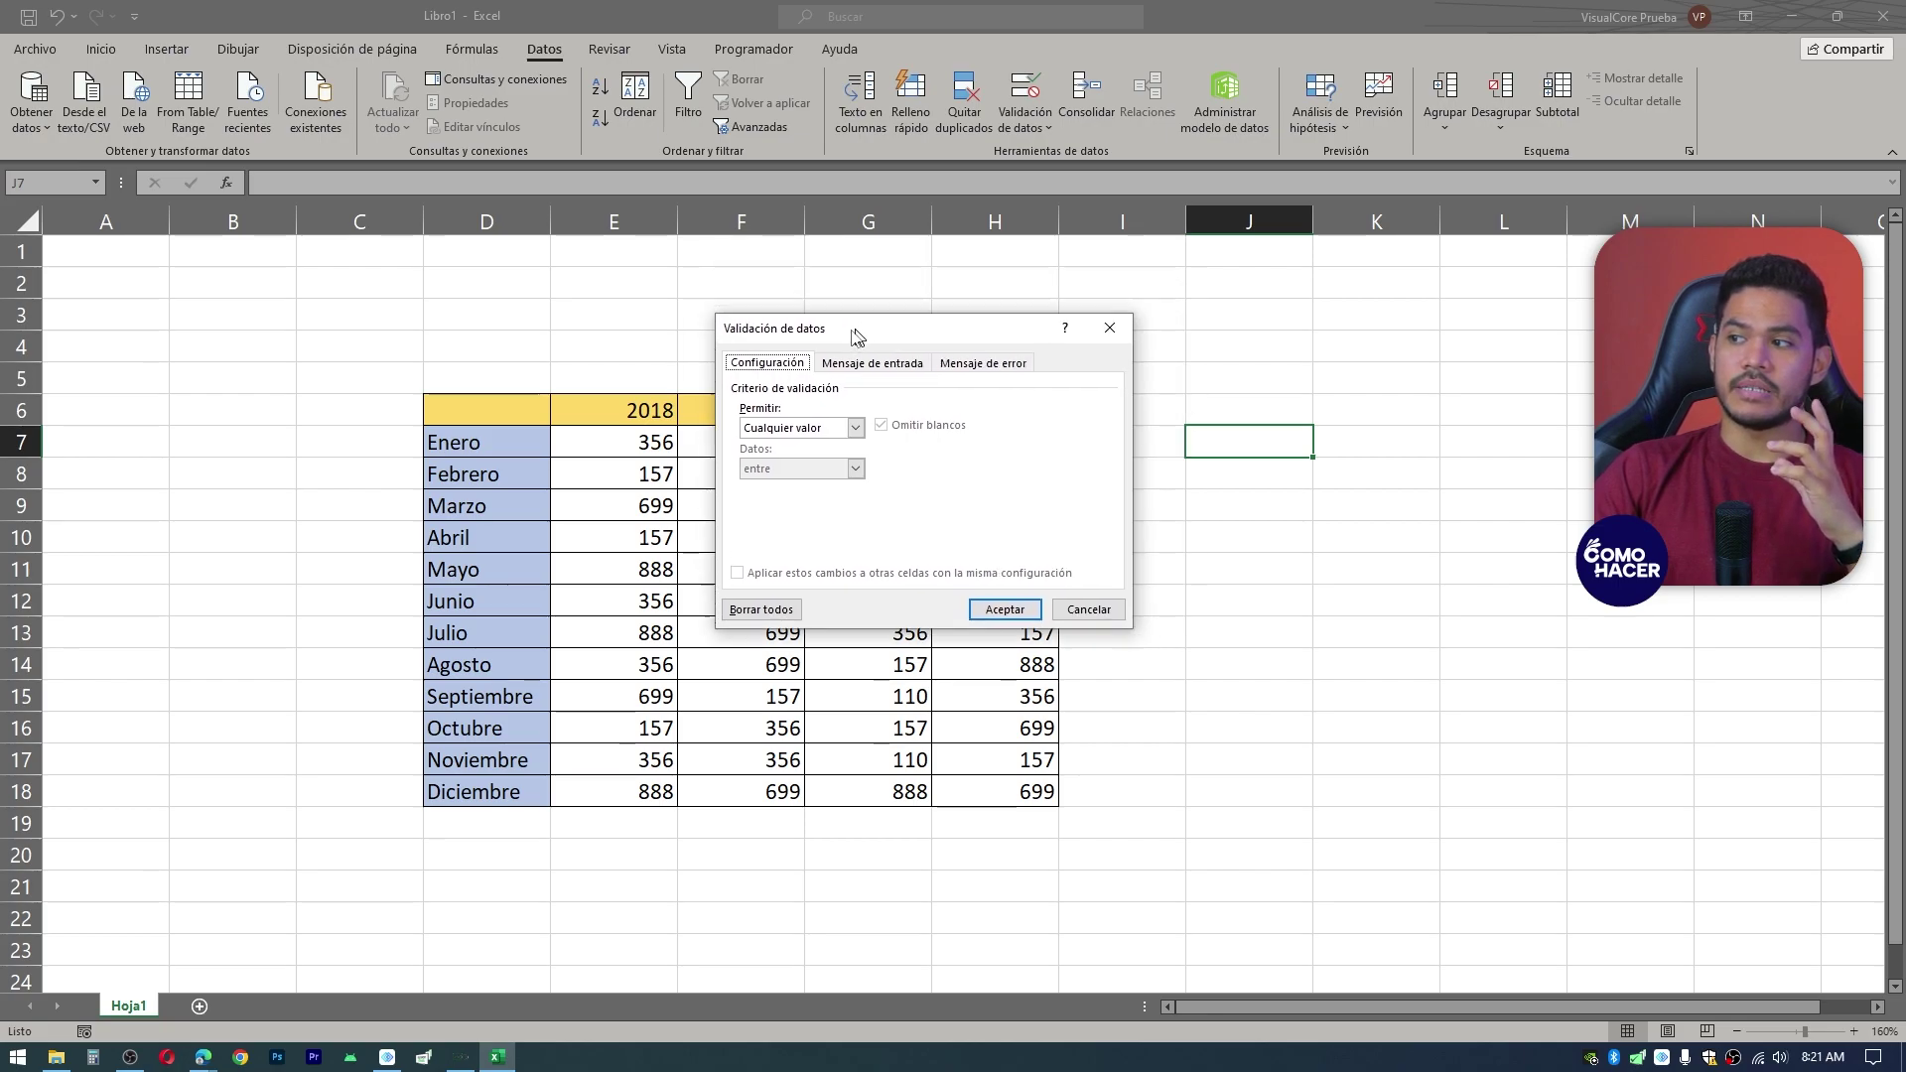
pyautogui.click(812, 437)
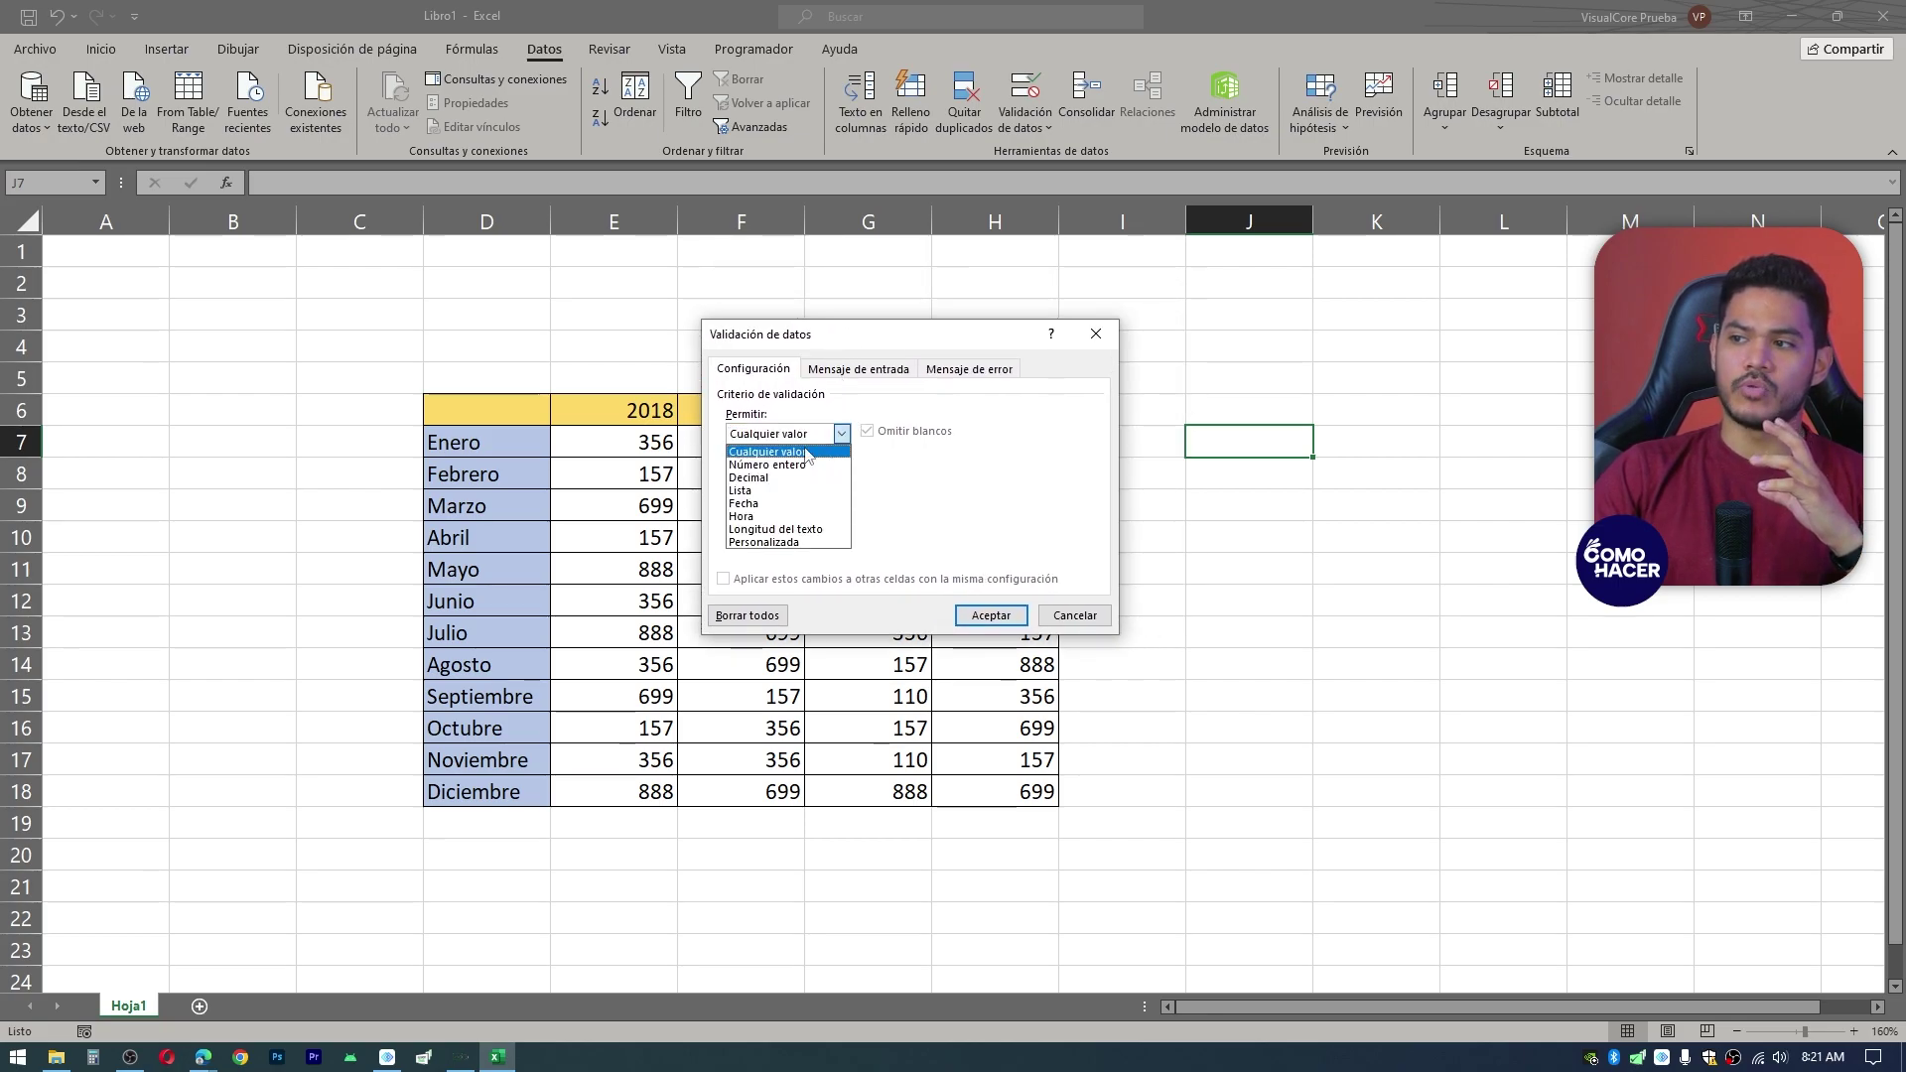
pyautogui.click(779, 499)
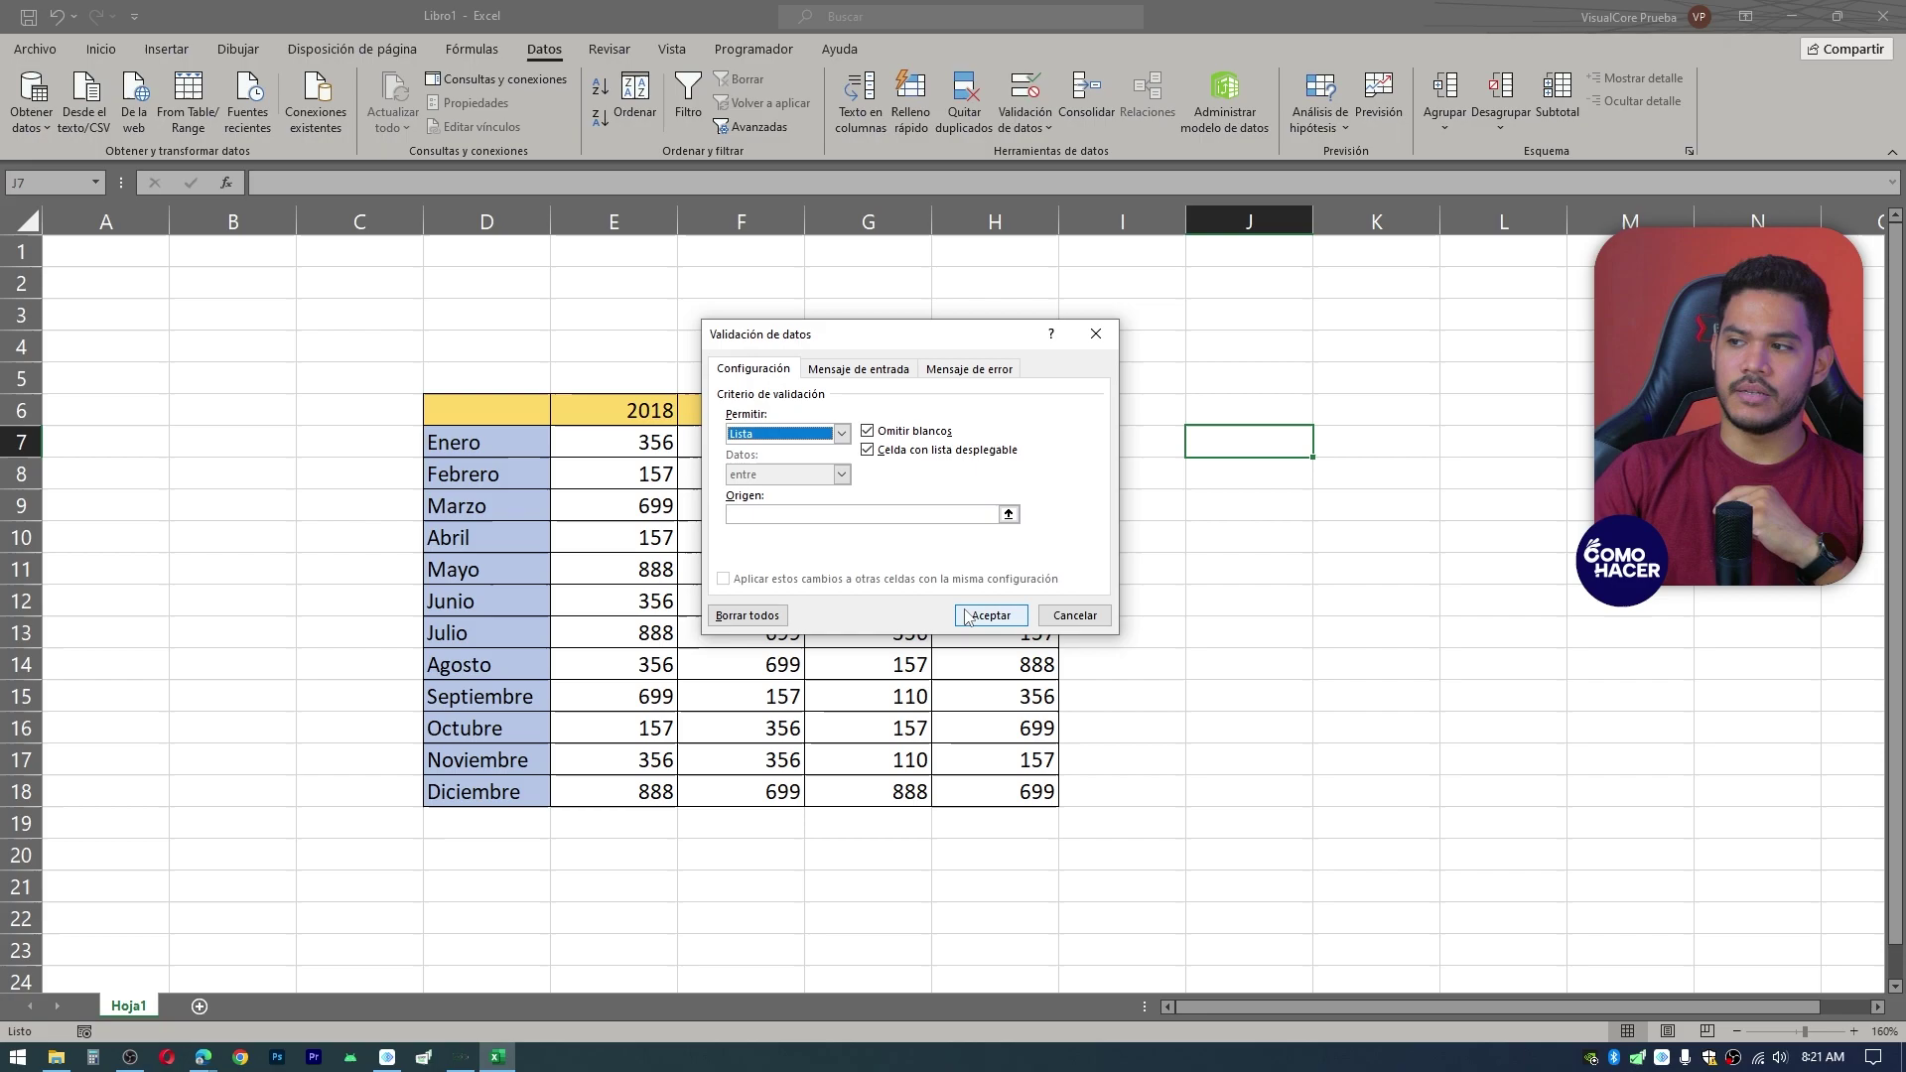
pyautogui.click(785, 515)
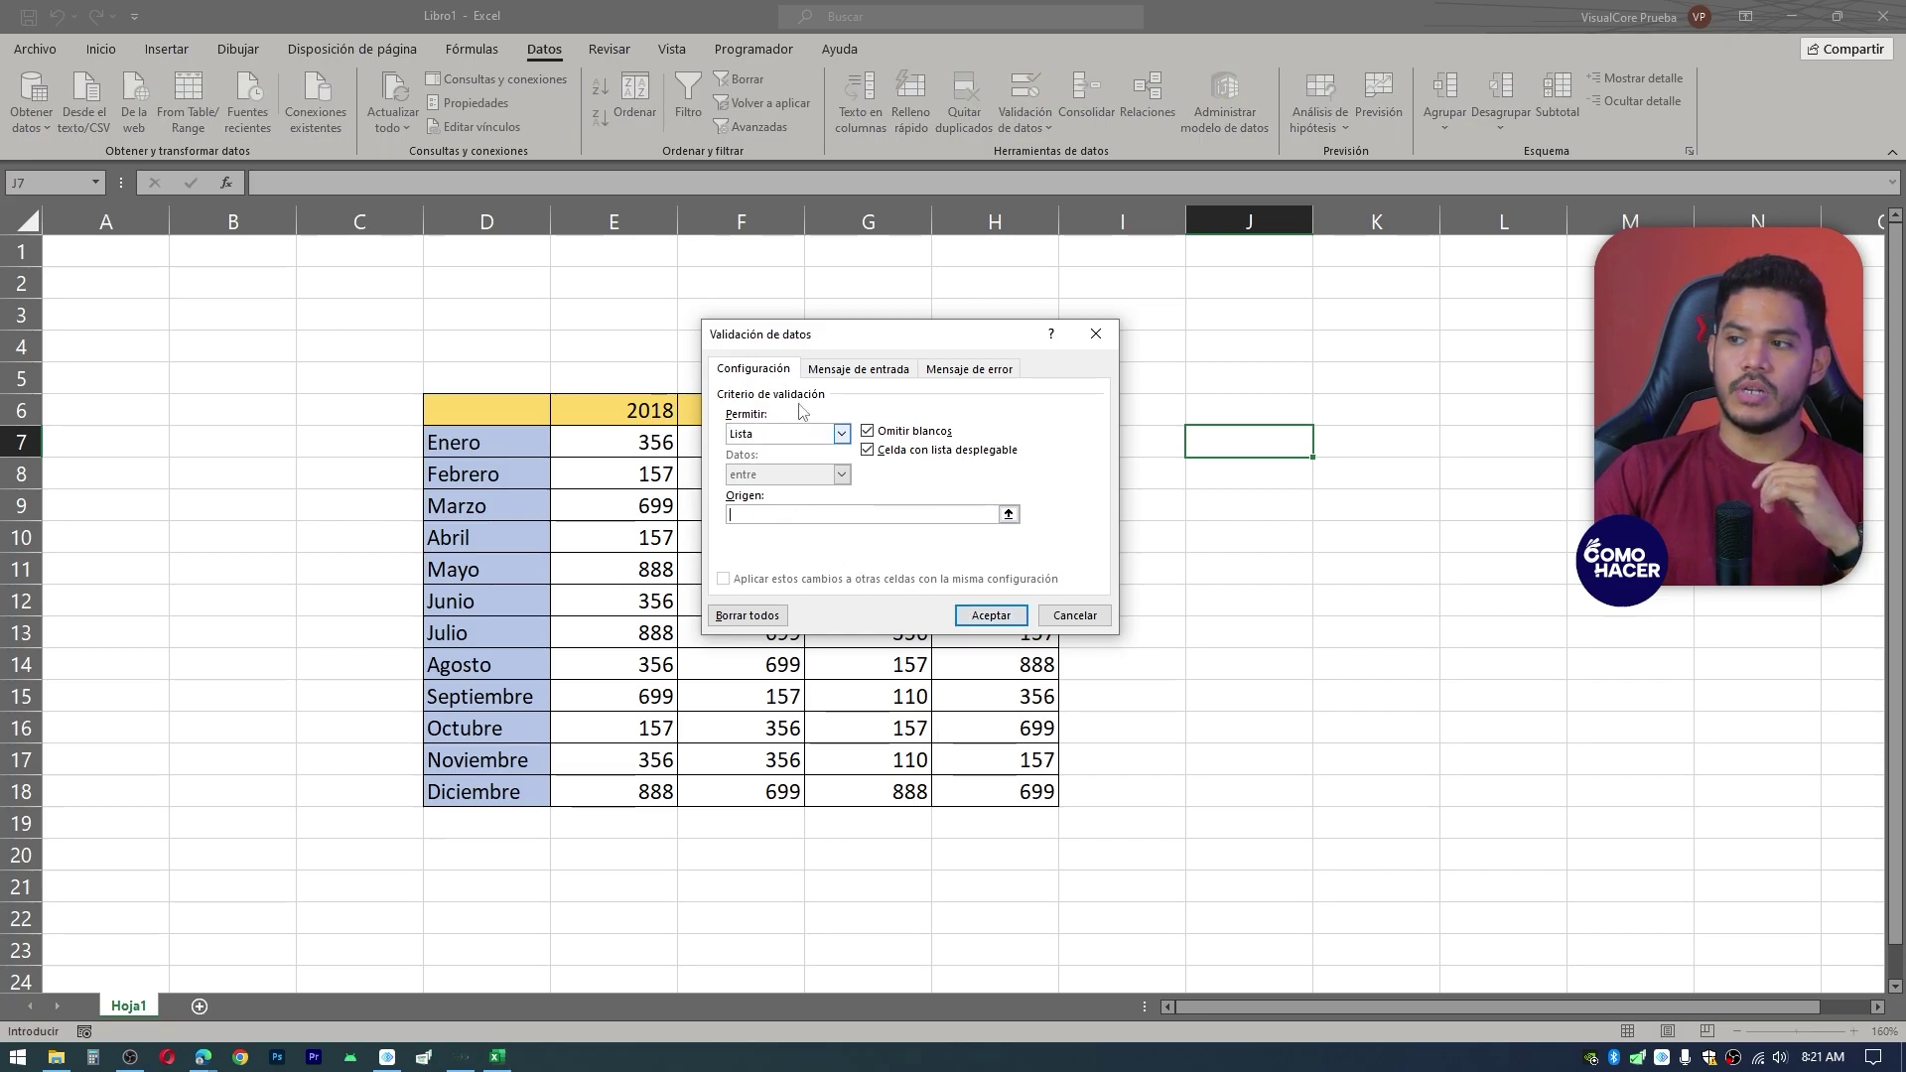
pyautogui.moveTo(820, 339); pyautogui.dragTo(1363, 632)
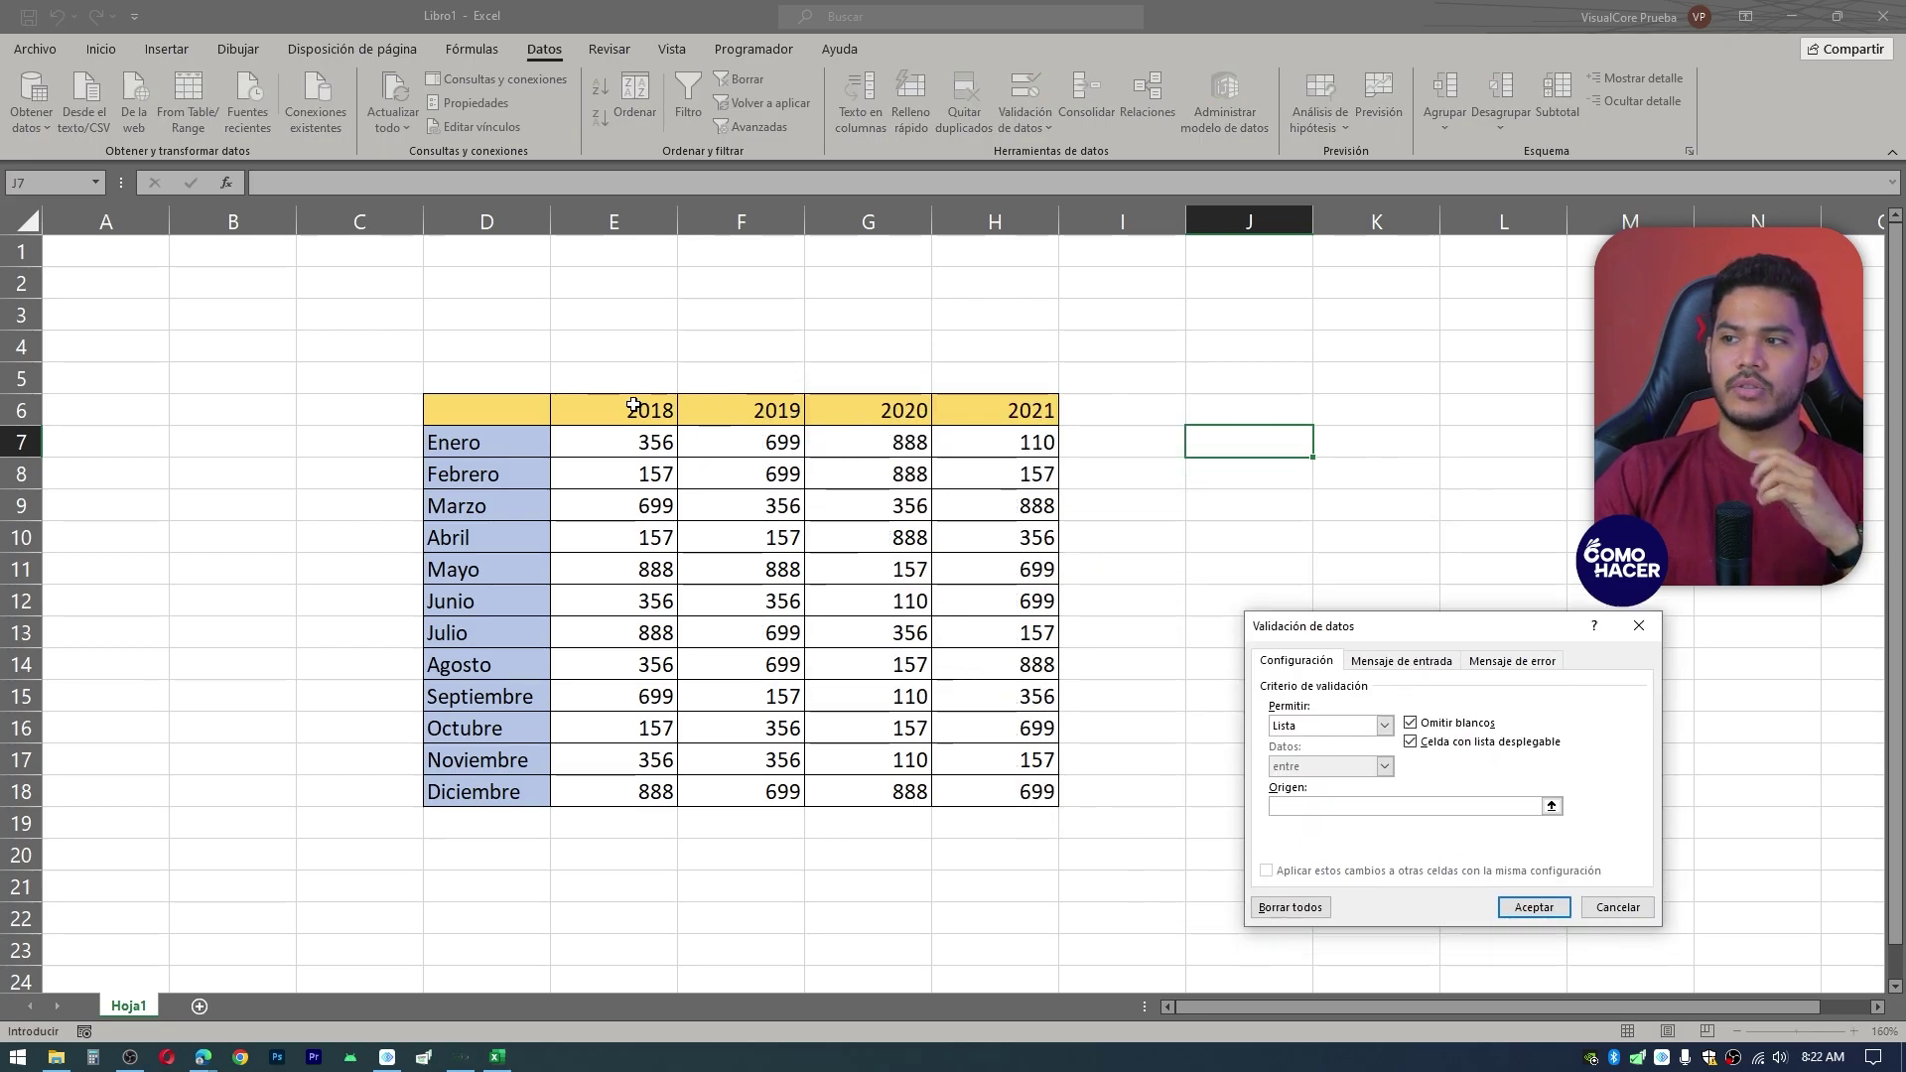
pyautogui.moveTo(634, 405); pyautogui.dragTo(980, 400)
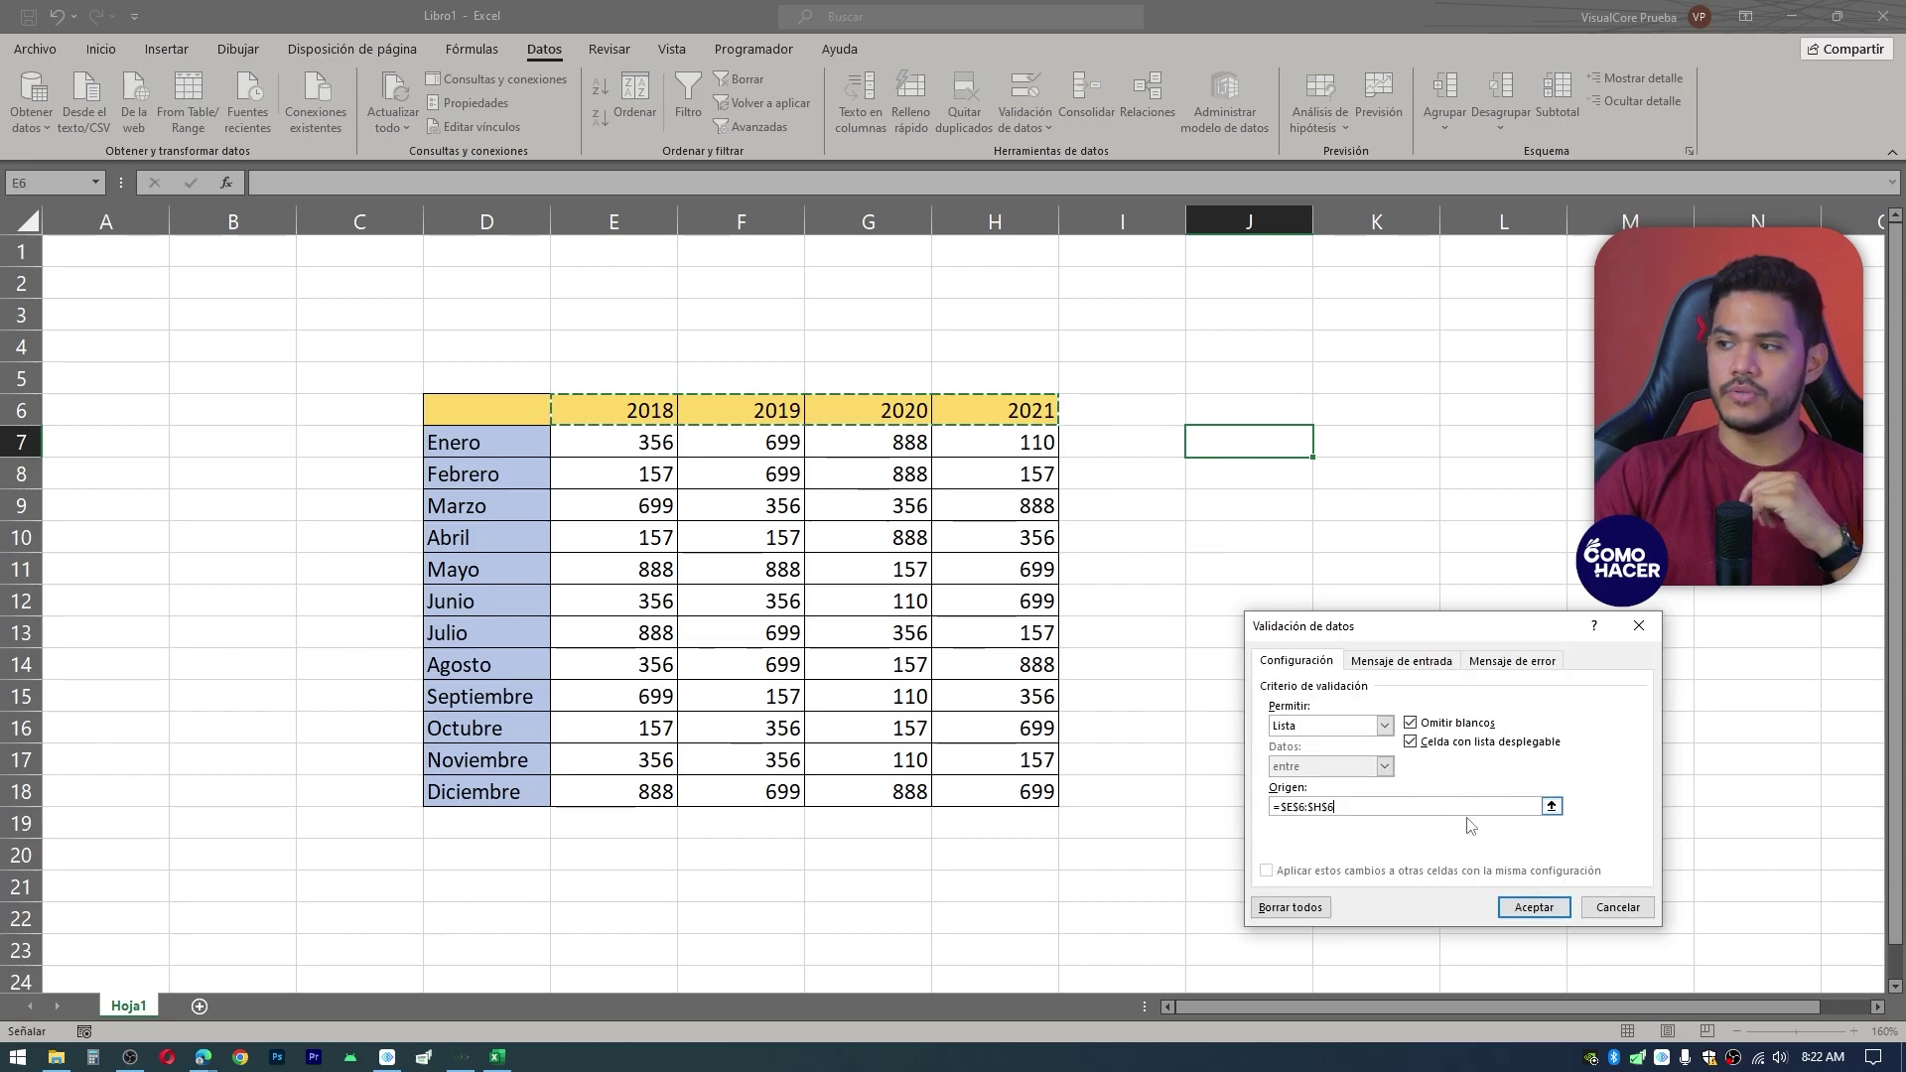
pyautogui.click(1534, 907)
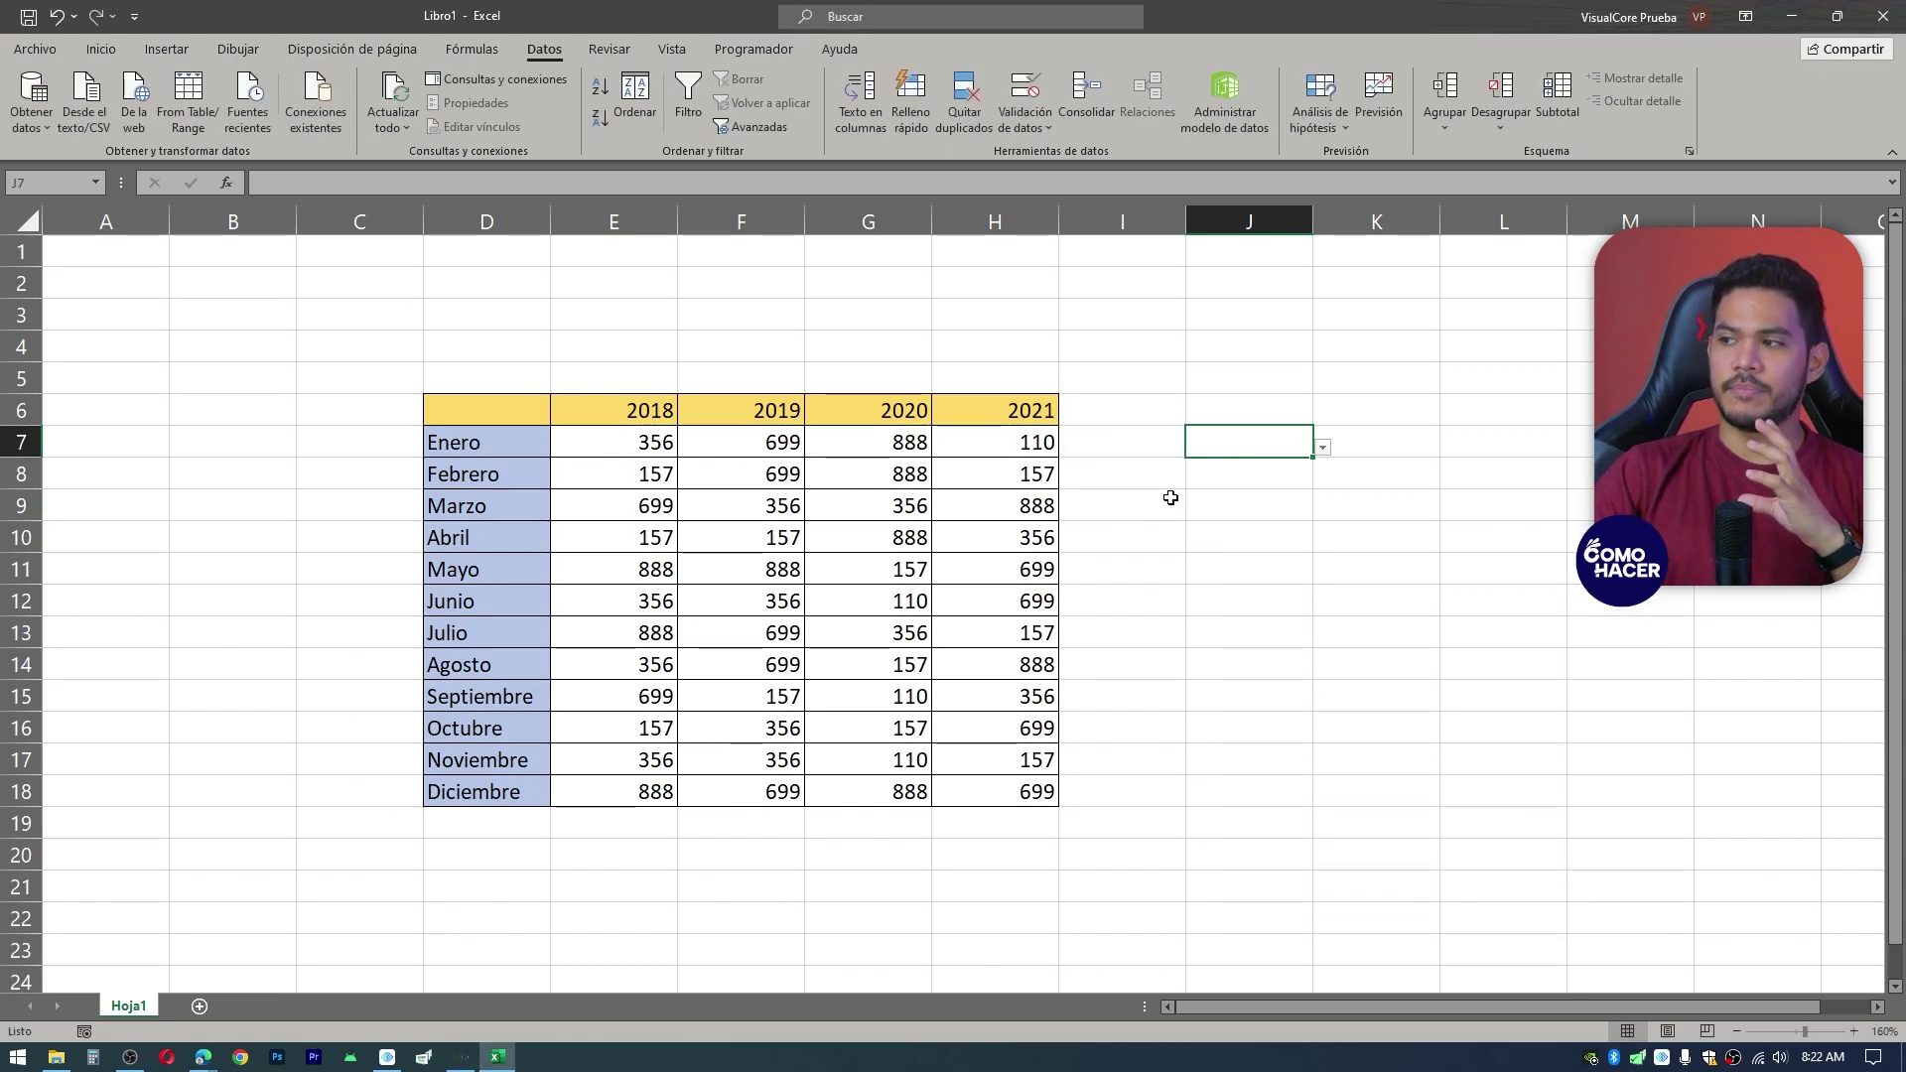
# - Pick 2019, then 2020, from the J7 year drop-down
pyautogui.click(1324, 450)
pyautogui.click(1251, 488)
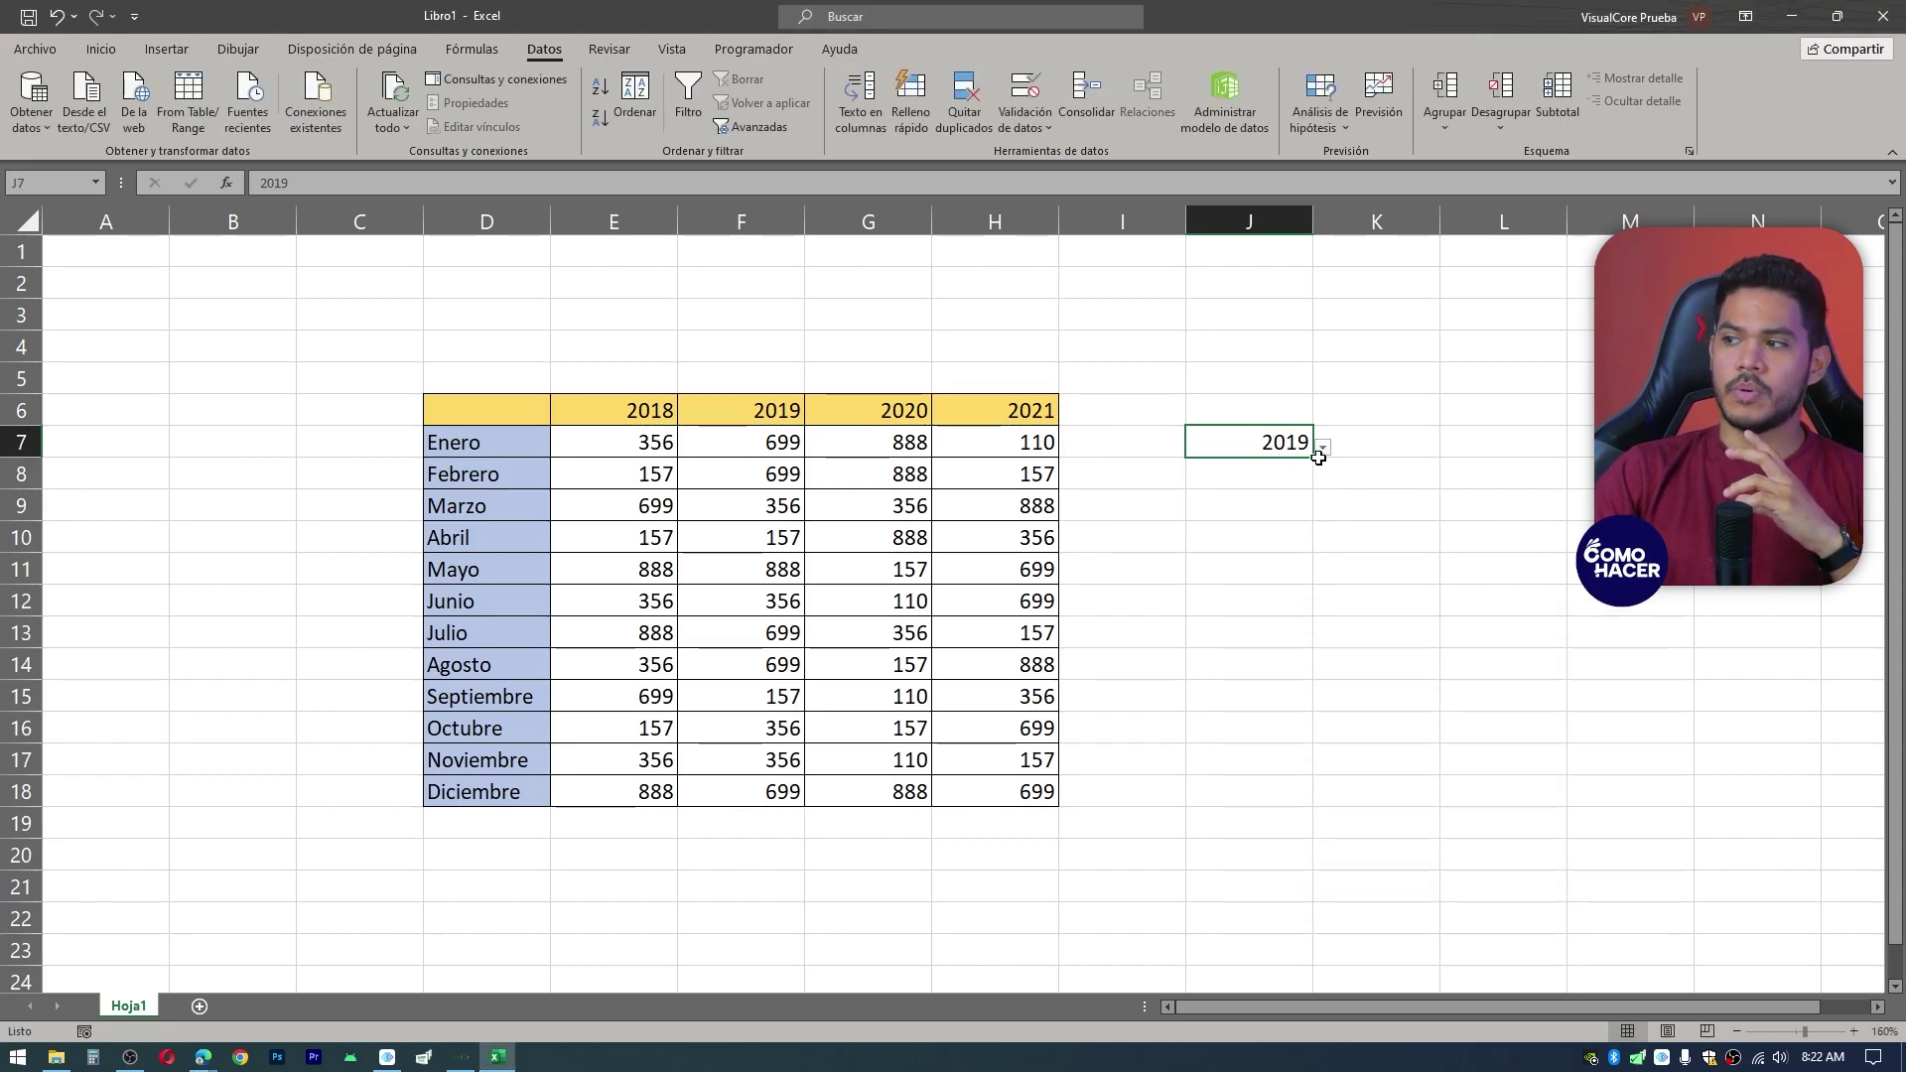
pyautogui.click(1321, 449)
pyautogui.click(1271, 511)
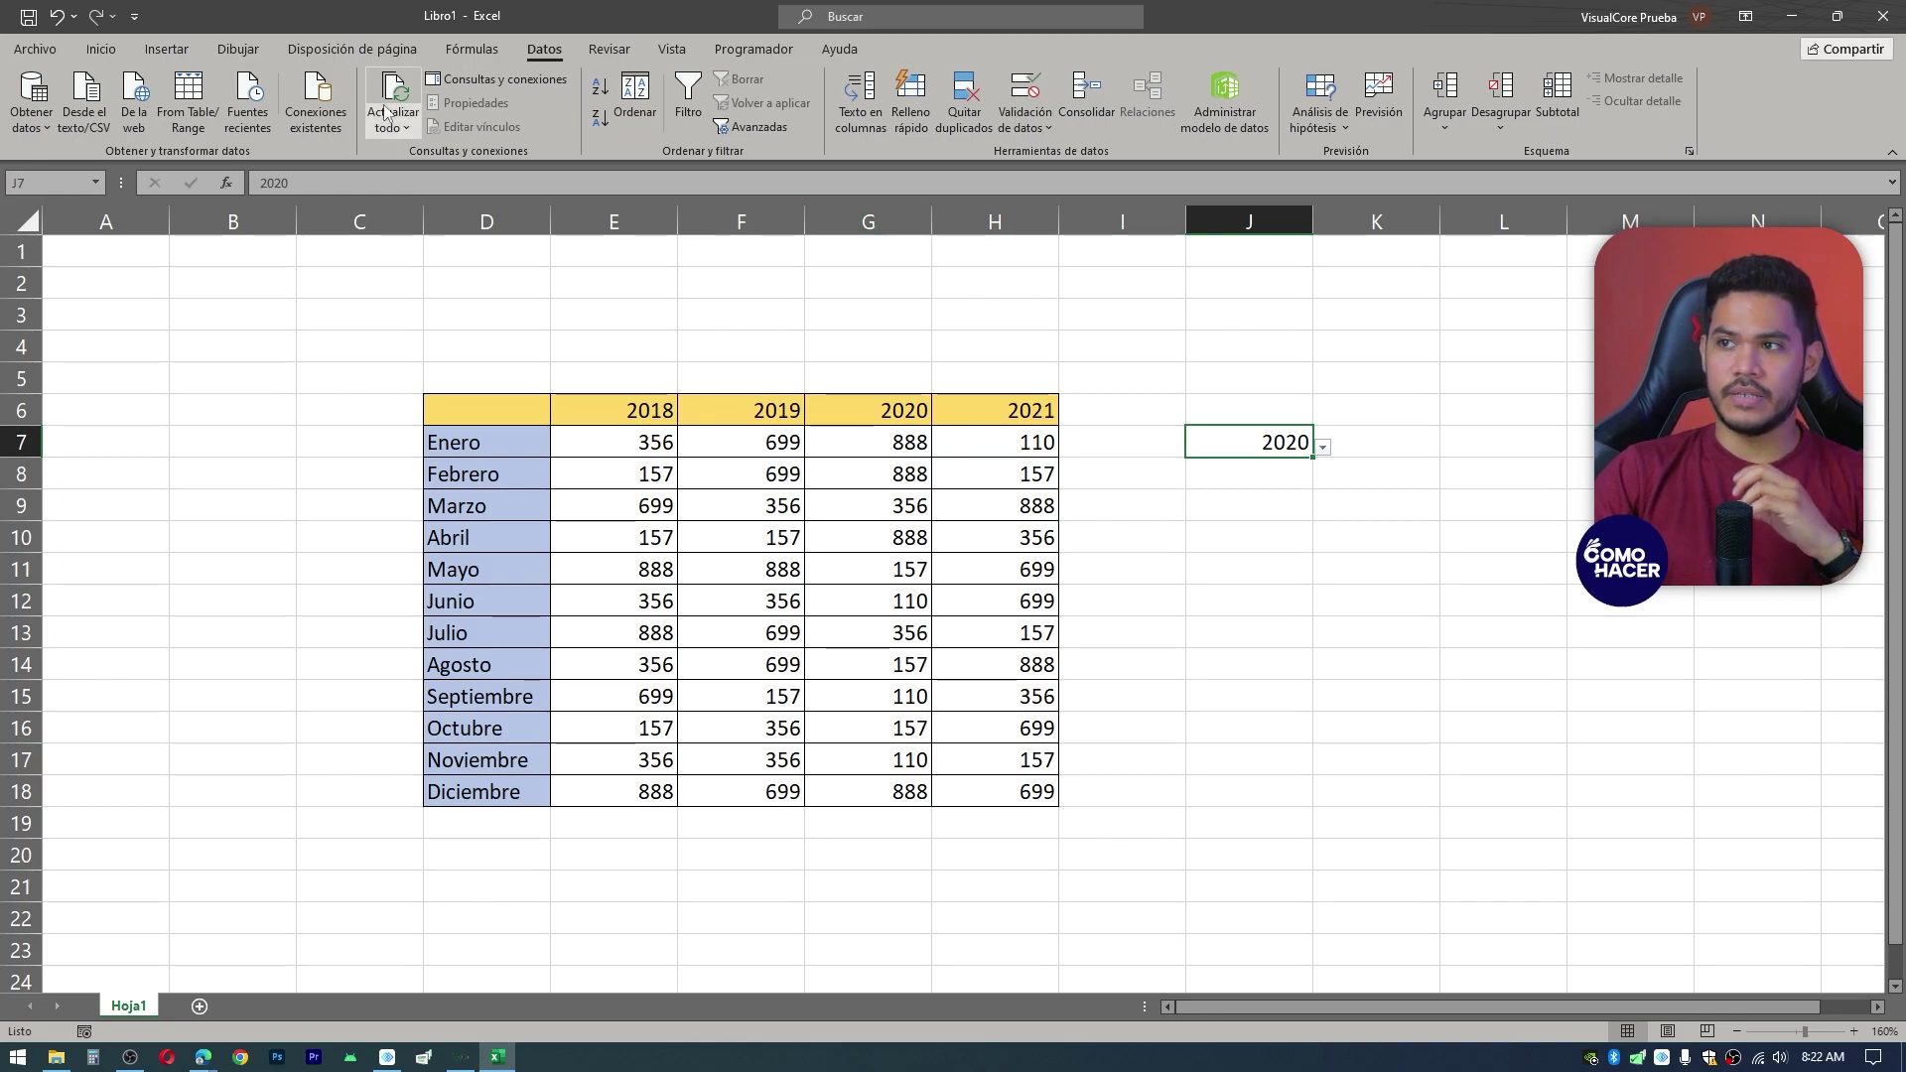
# - Fill the year selector J7 with the same gold as the year headers
pyautogui.click(104, 48)
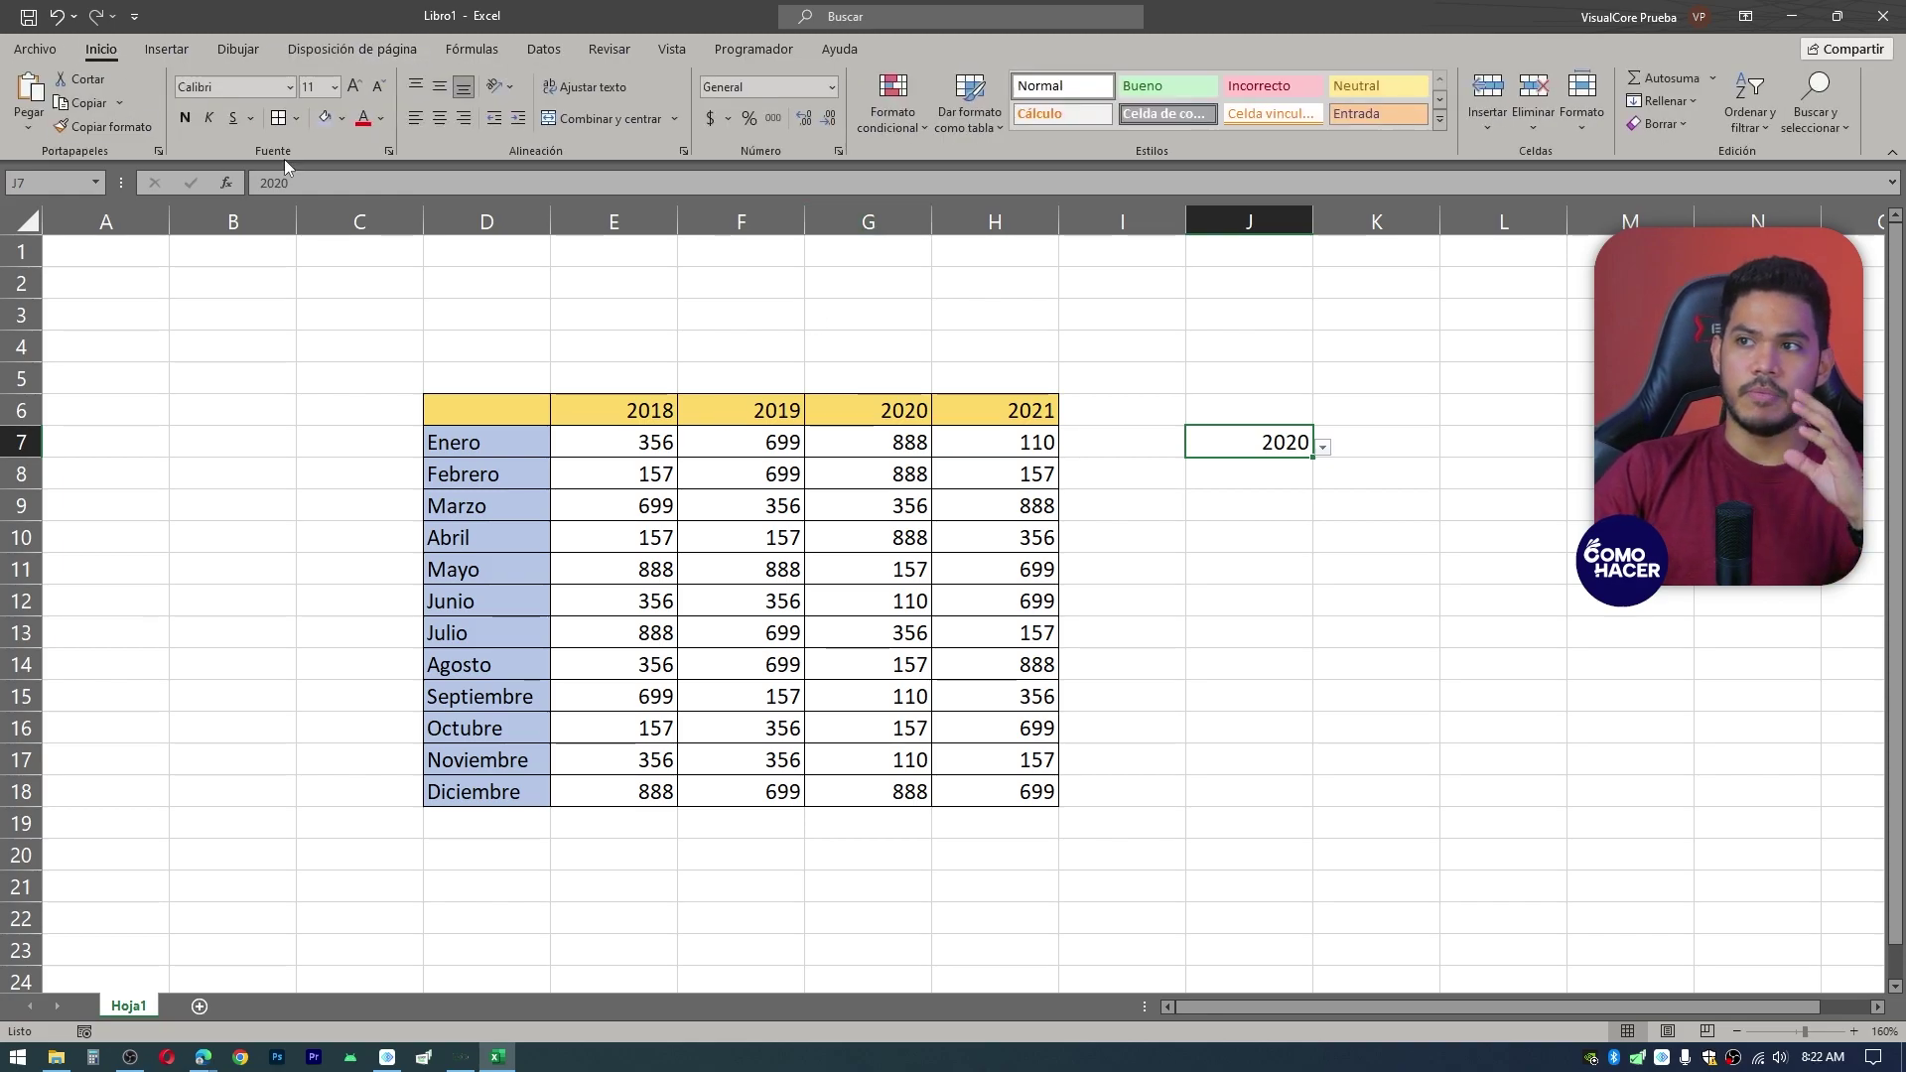
pyautogui.click(342, 118)
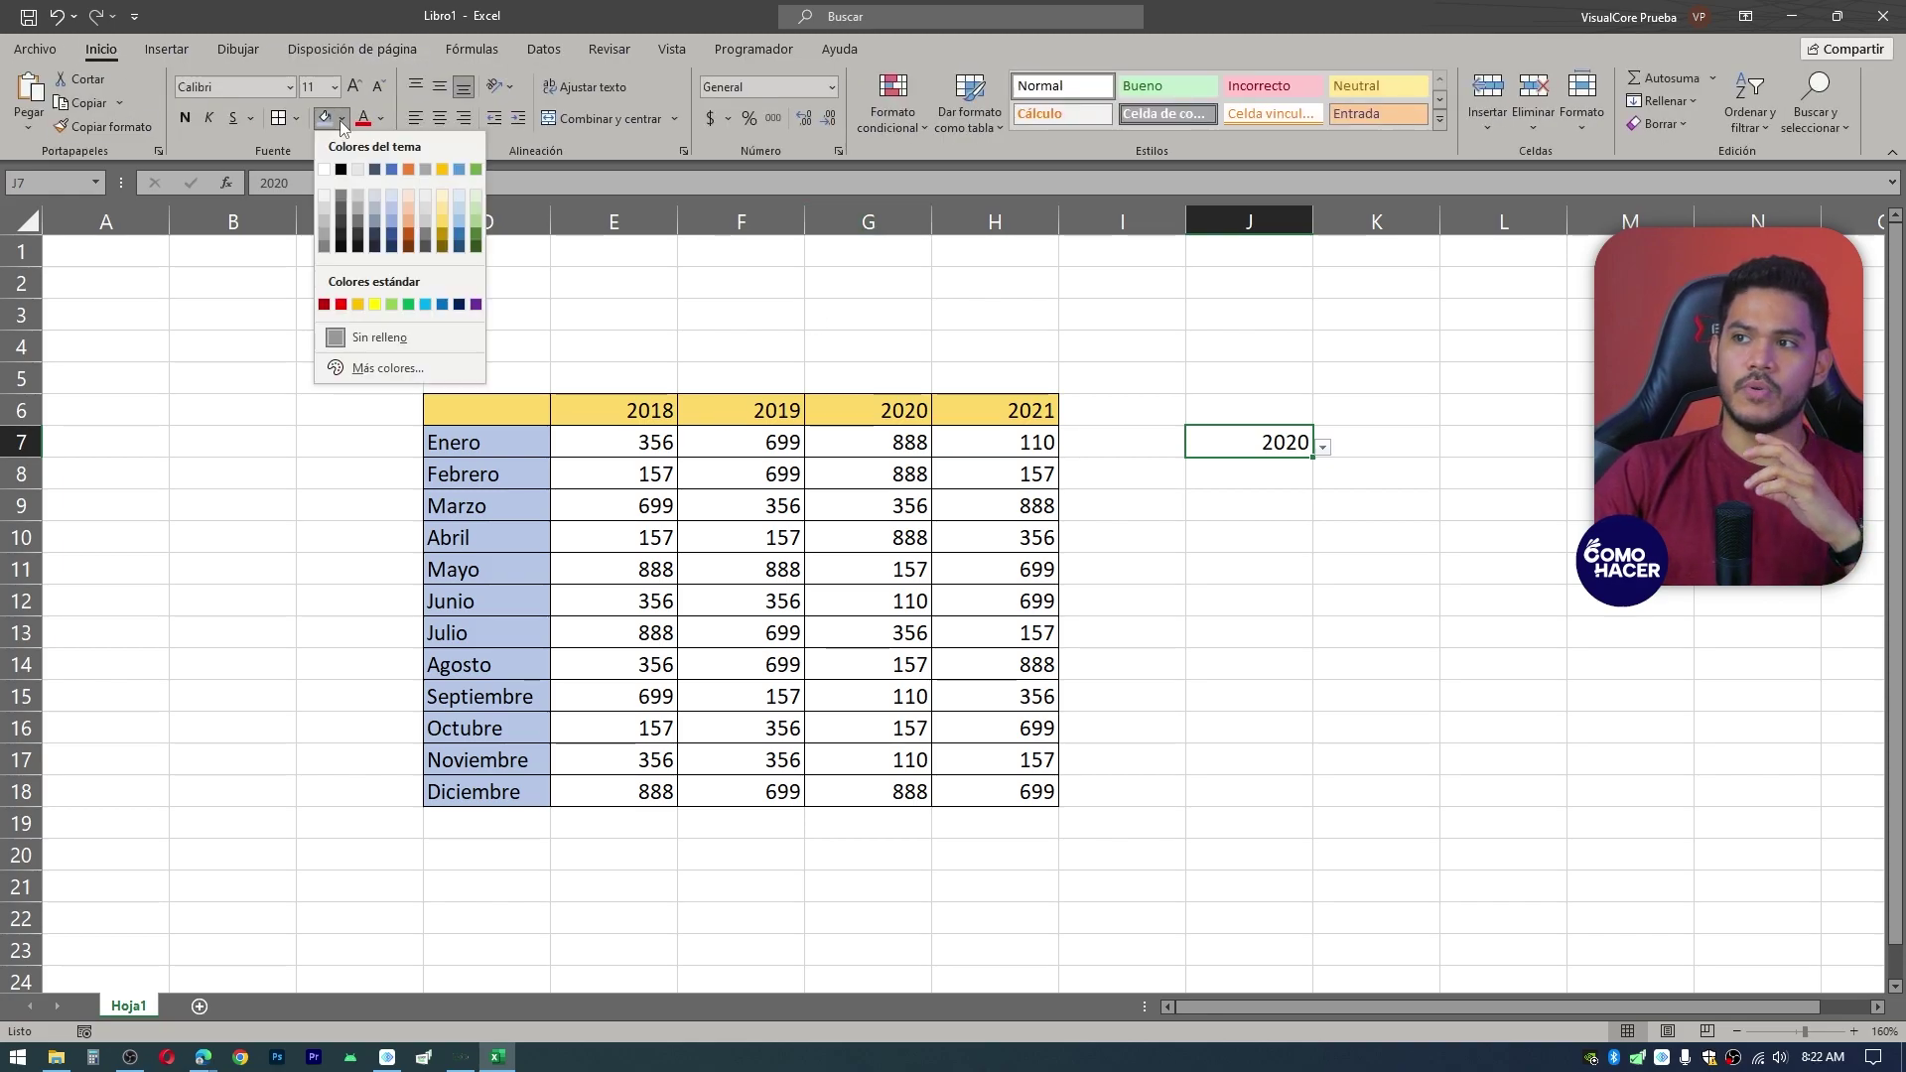
pyautogui.click(443, 215)
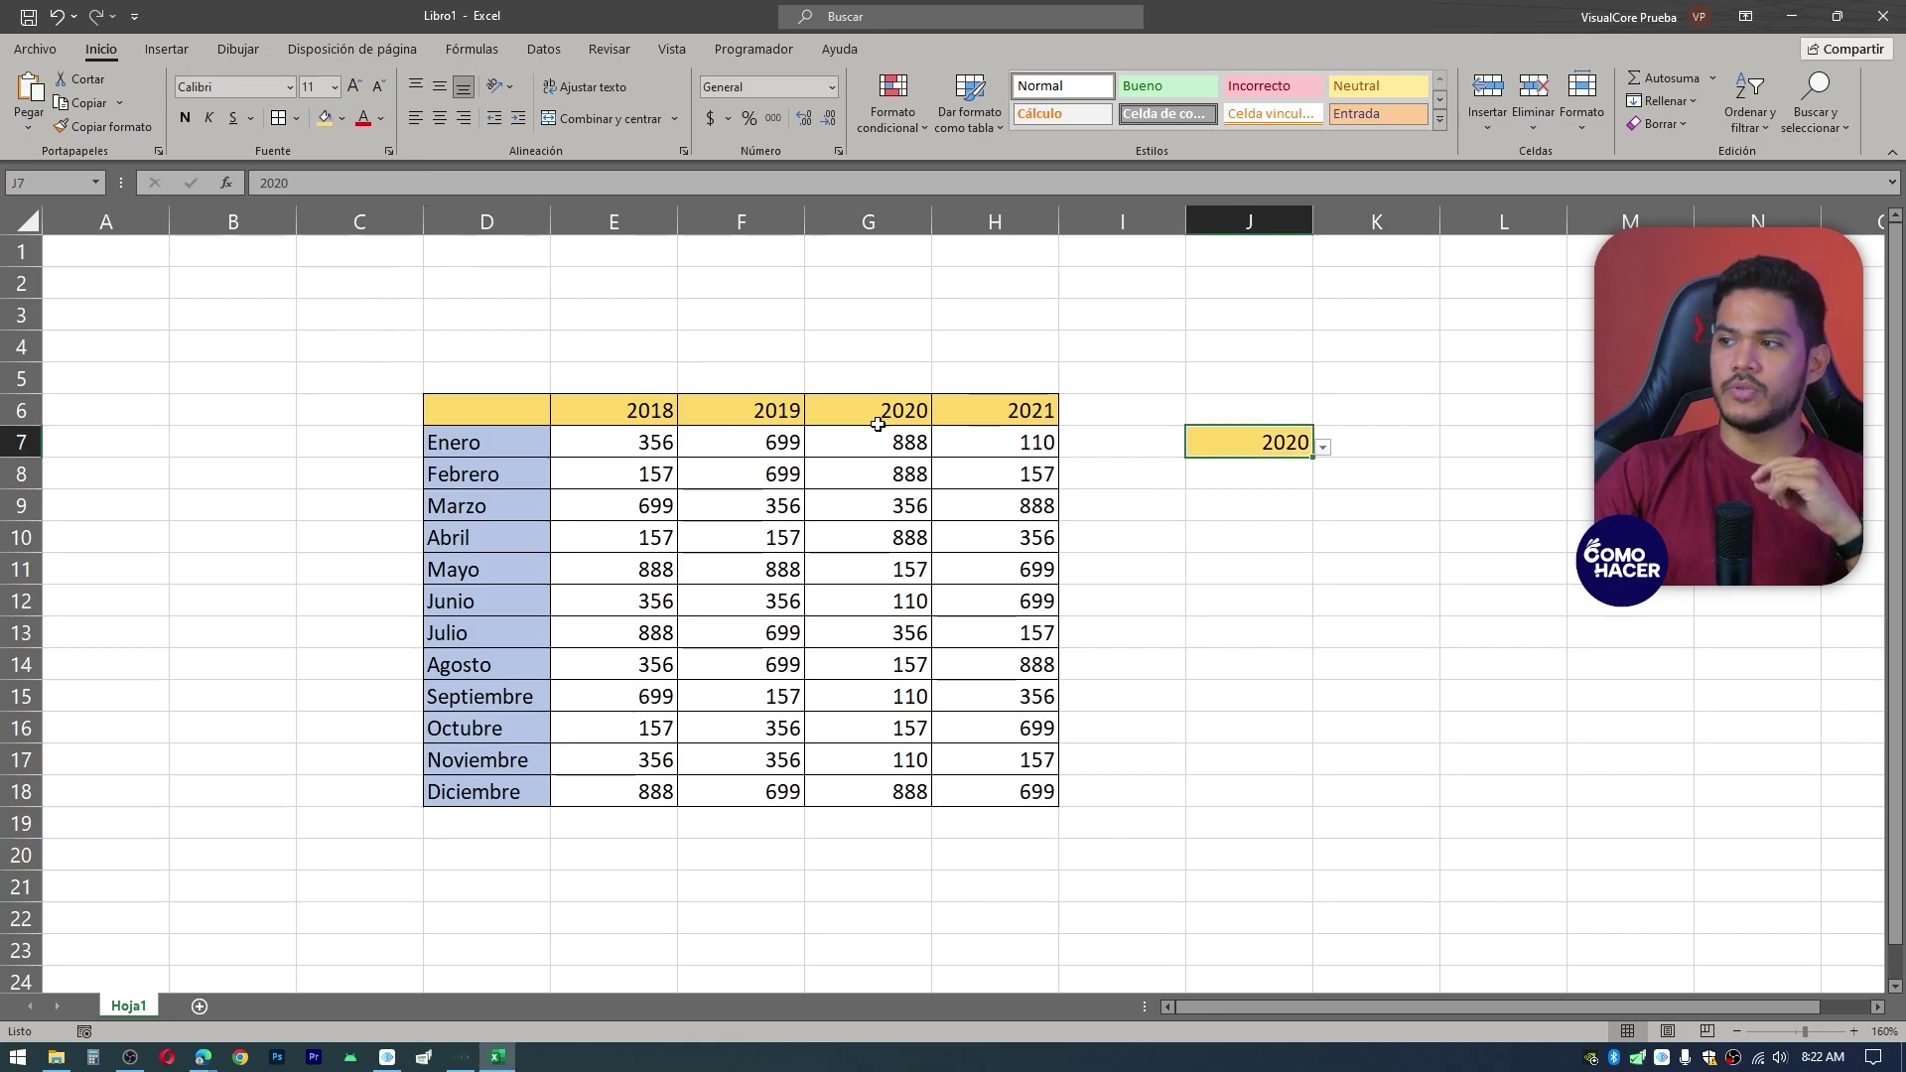
pyautogui.click(1235, 471)
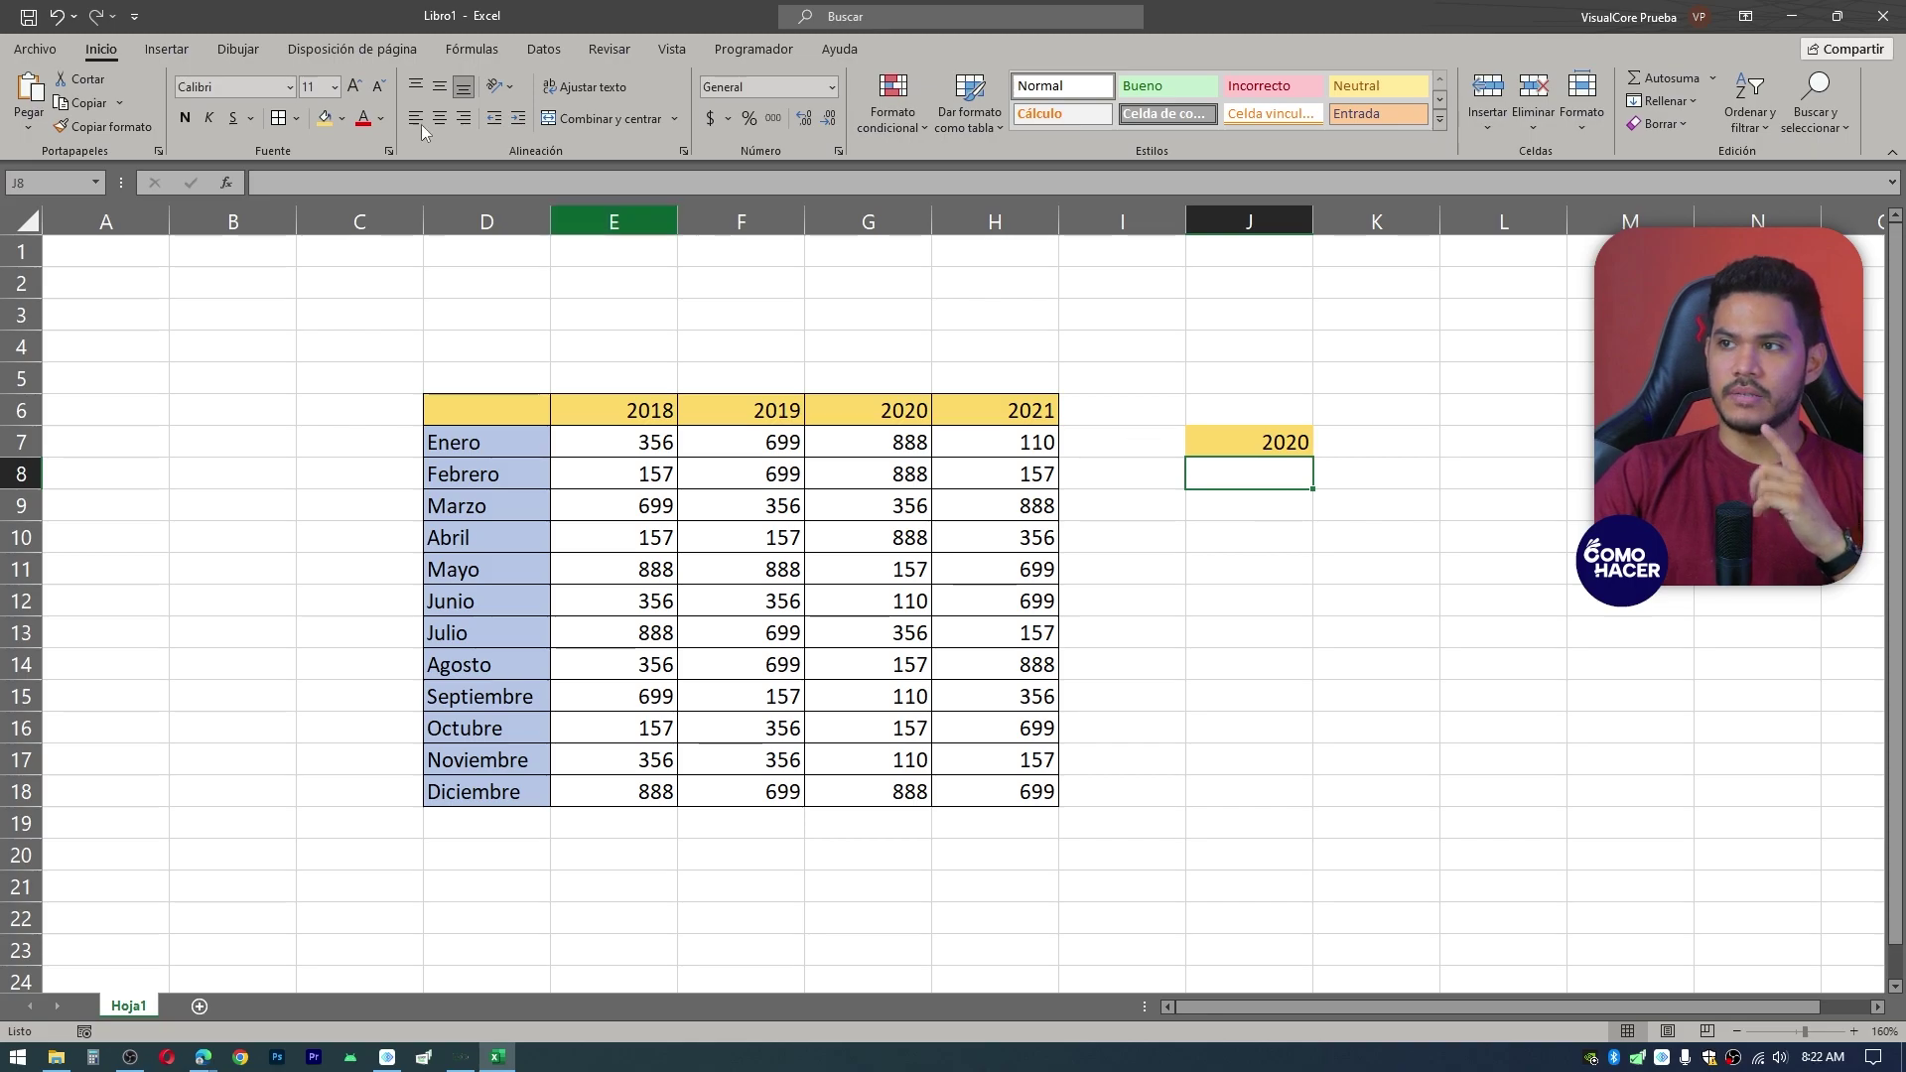
# - Make J8 a list drop-down sourced from the month names D7:D18
pyautogui.click(562, 55)
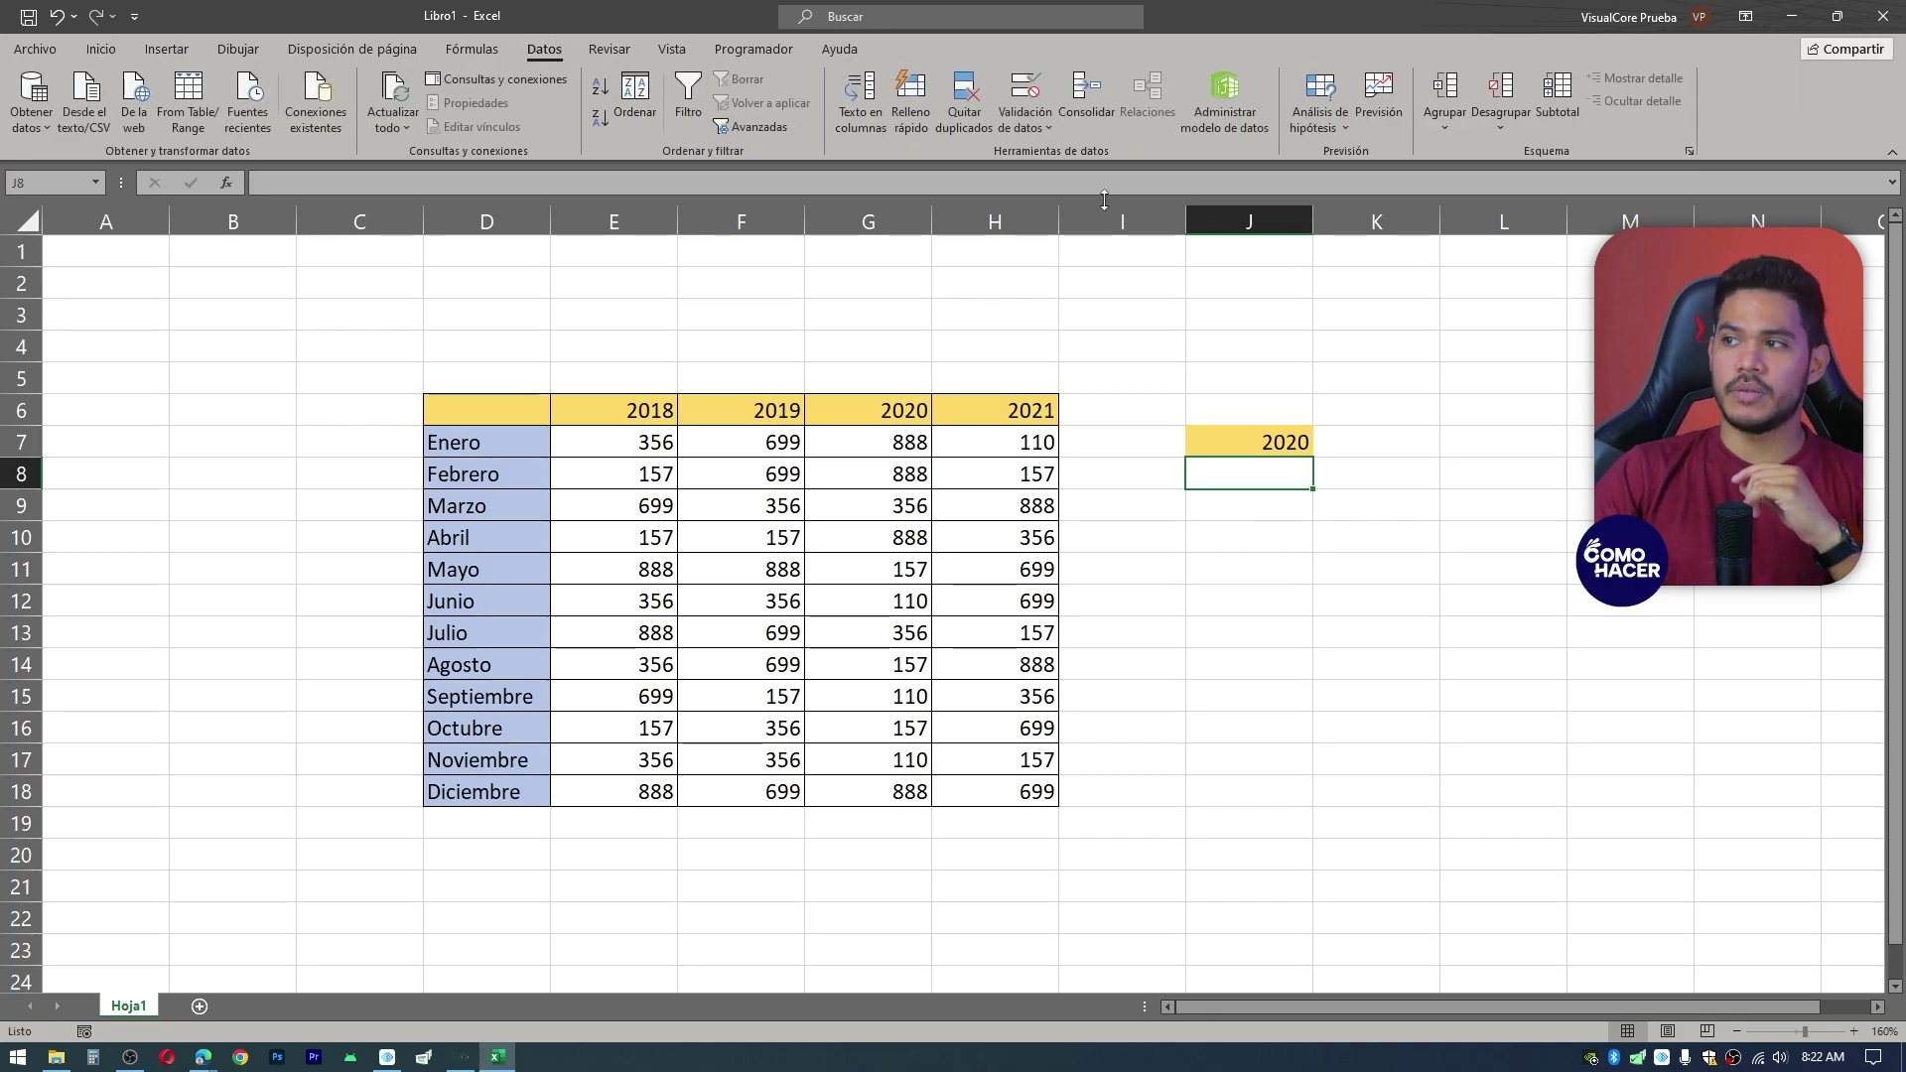
pyautogui.click(1023, 137)
pyautogui.click(1068, 155)
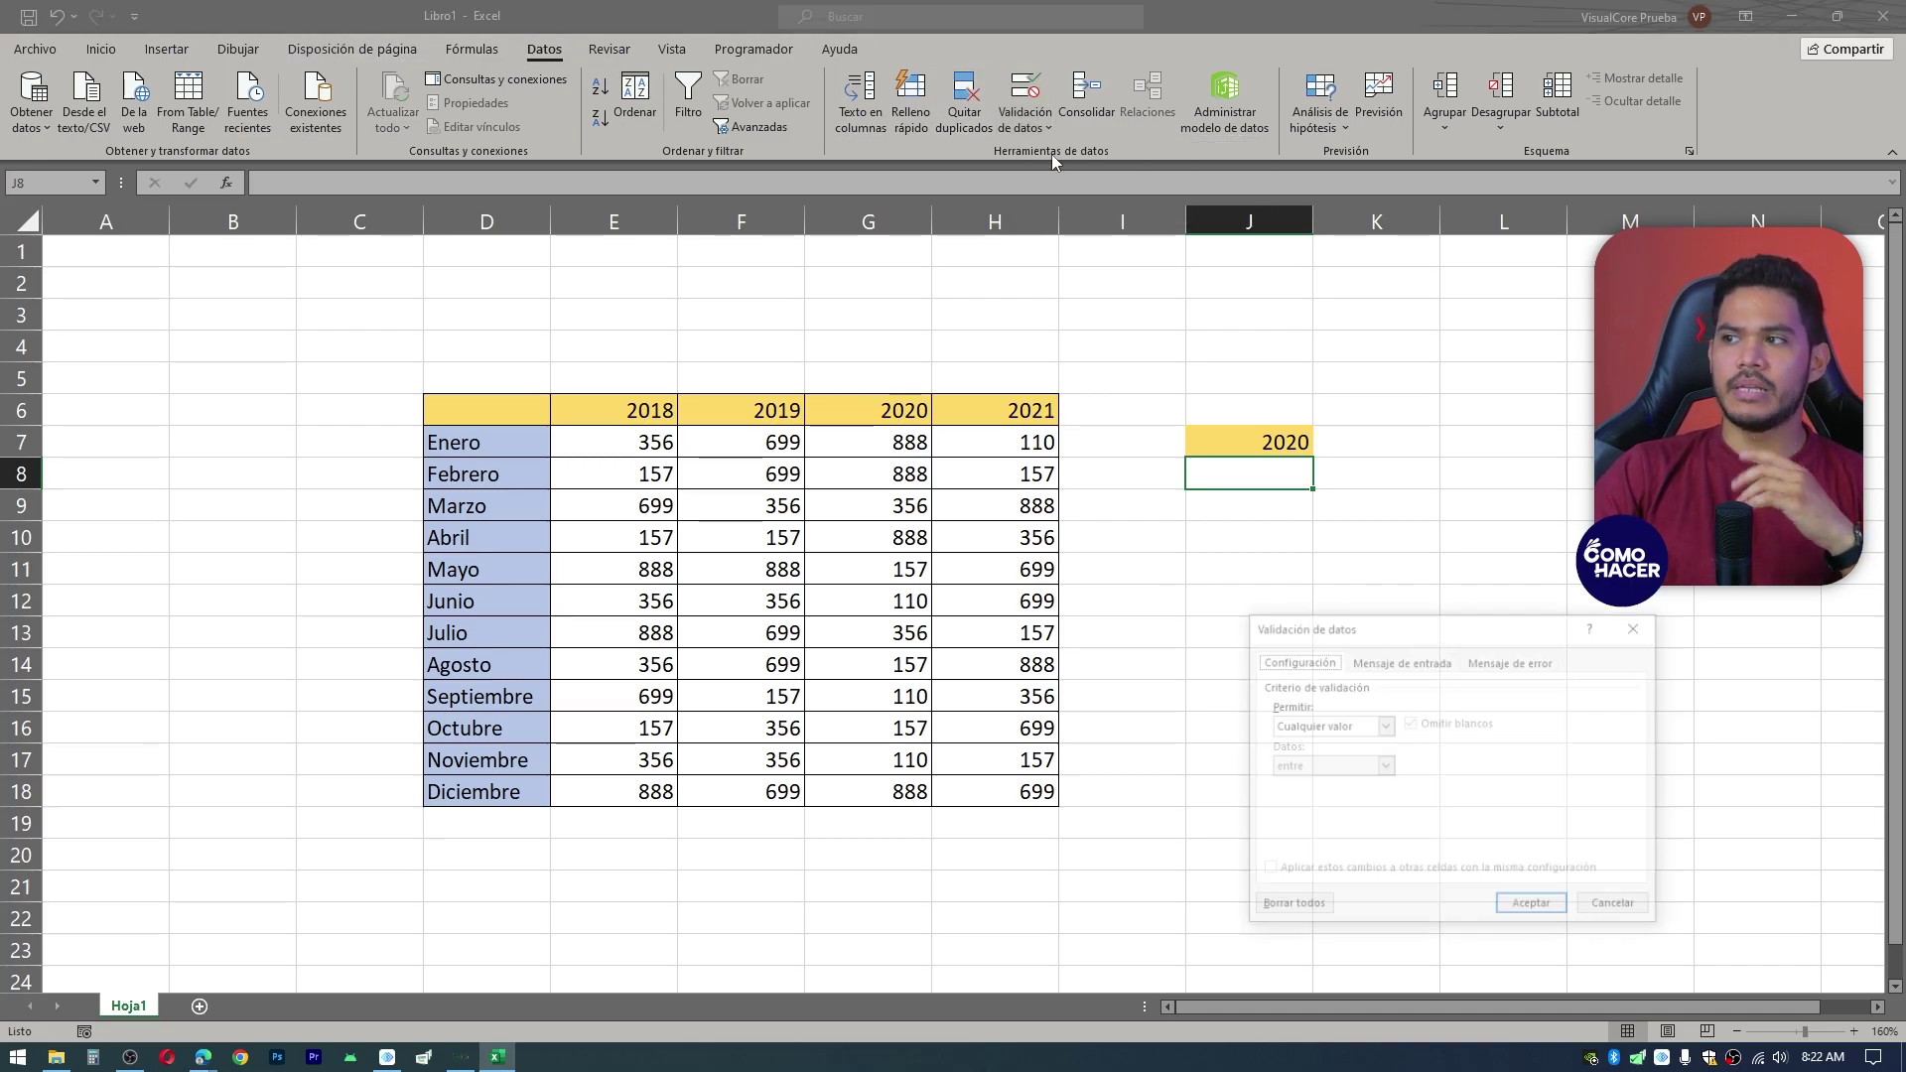
pyautogui.click(1352, 731)
pyautogui.click(1319, 783)
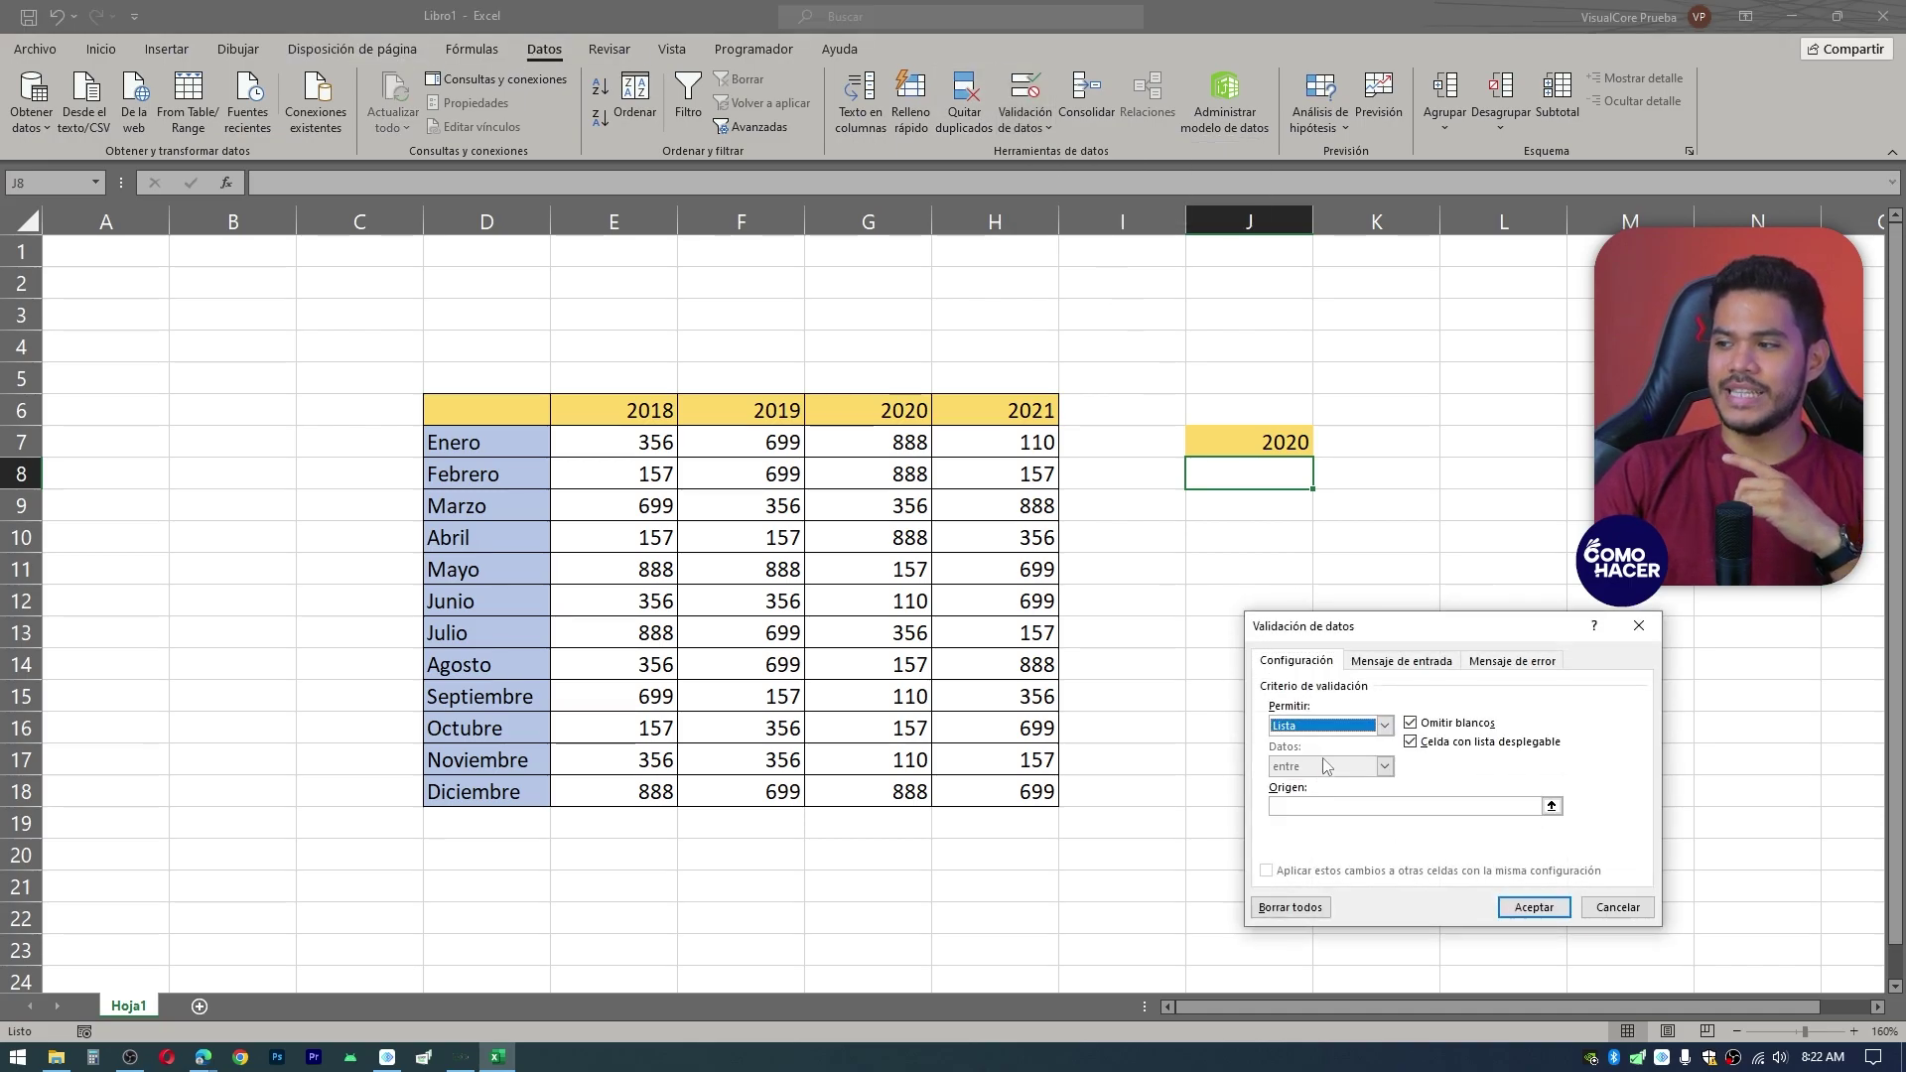
pyautogui.click(1342, 807)
pyautogui.moveTo(480, 442); pyautogui.dragTo(493, 787)
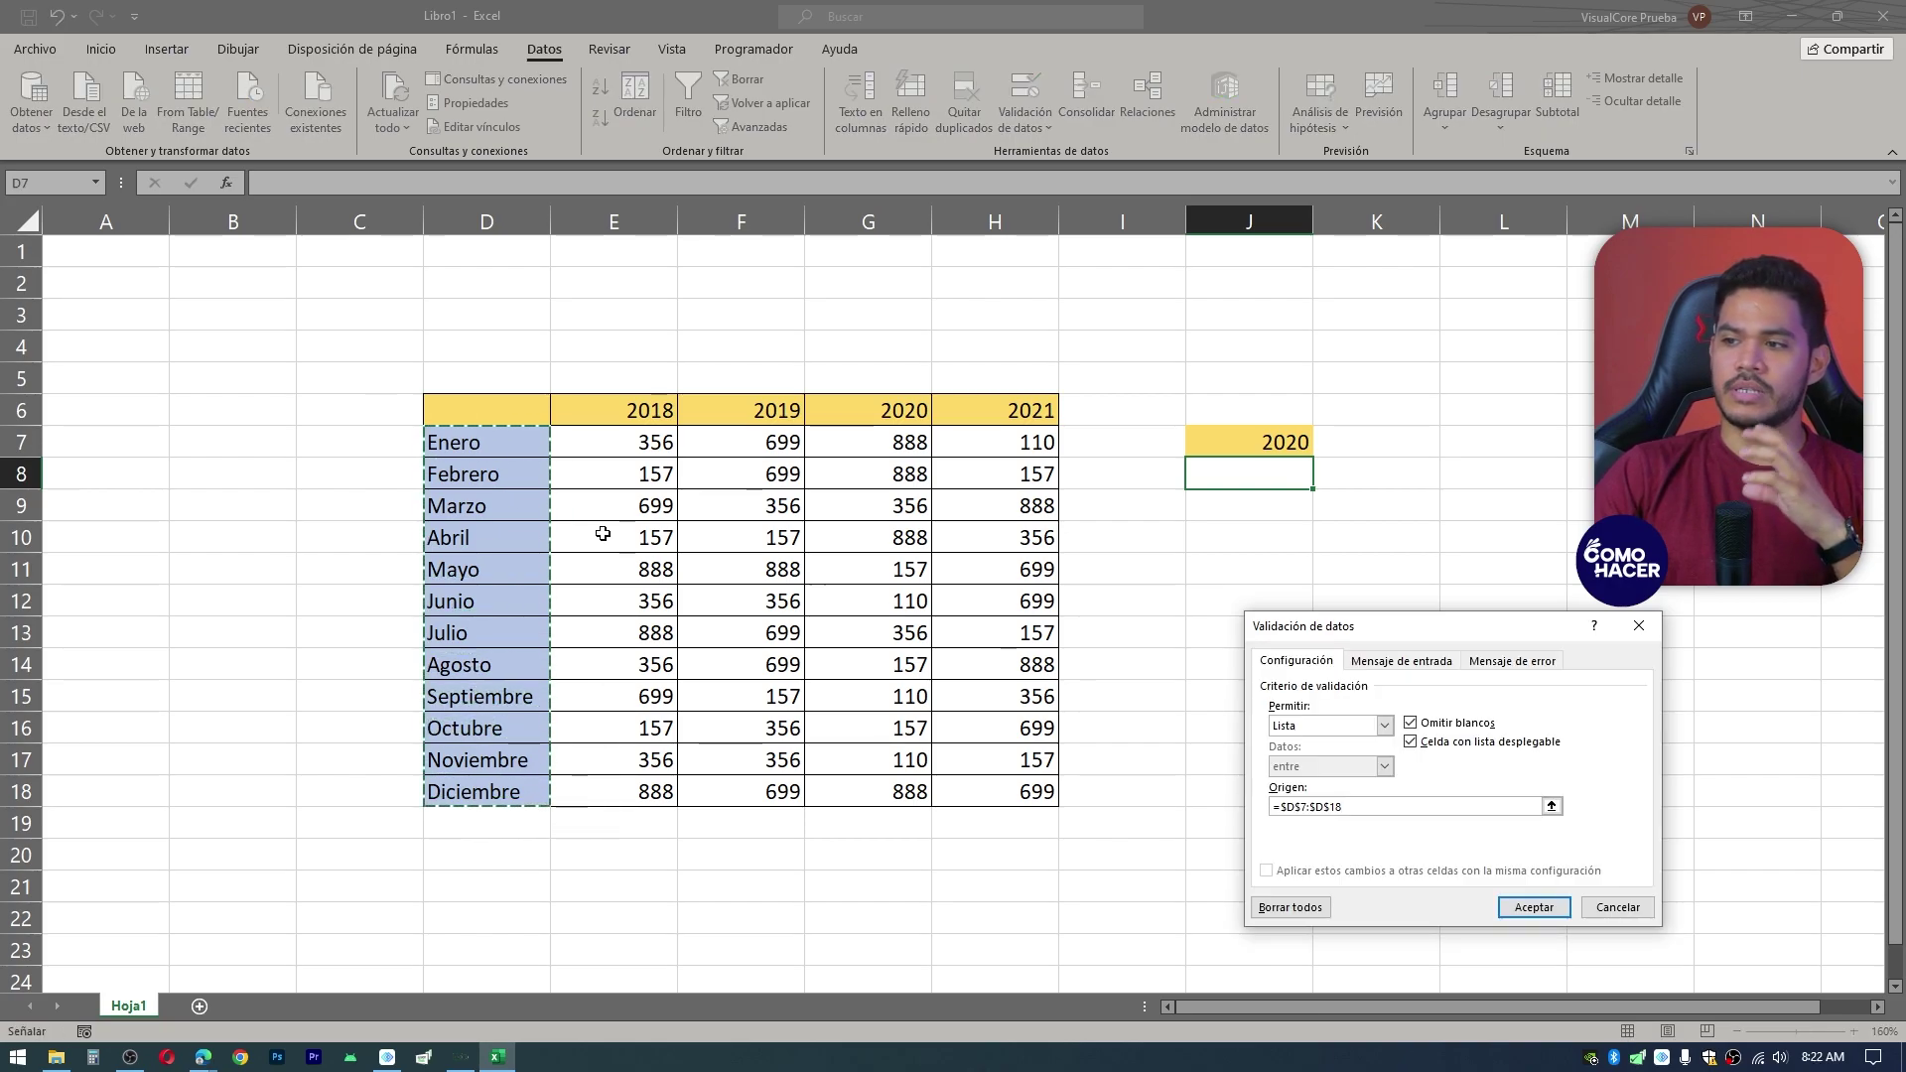
pyautogui.click(1534, 907)
pyautogui.click(1322, 480)
pyautogui.press('Escape')
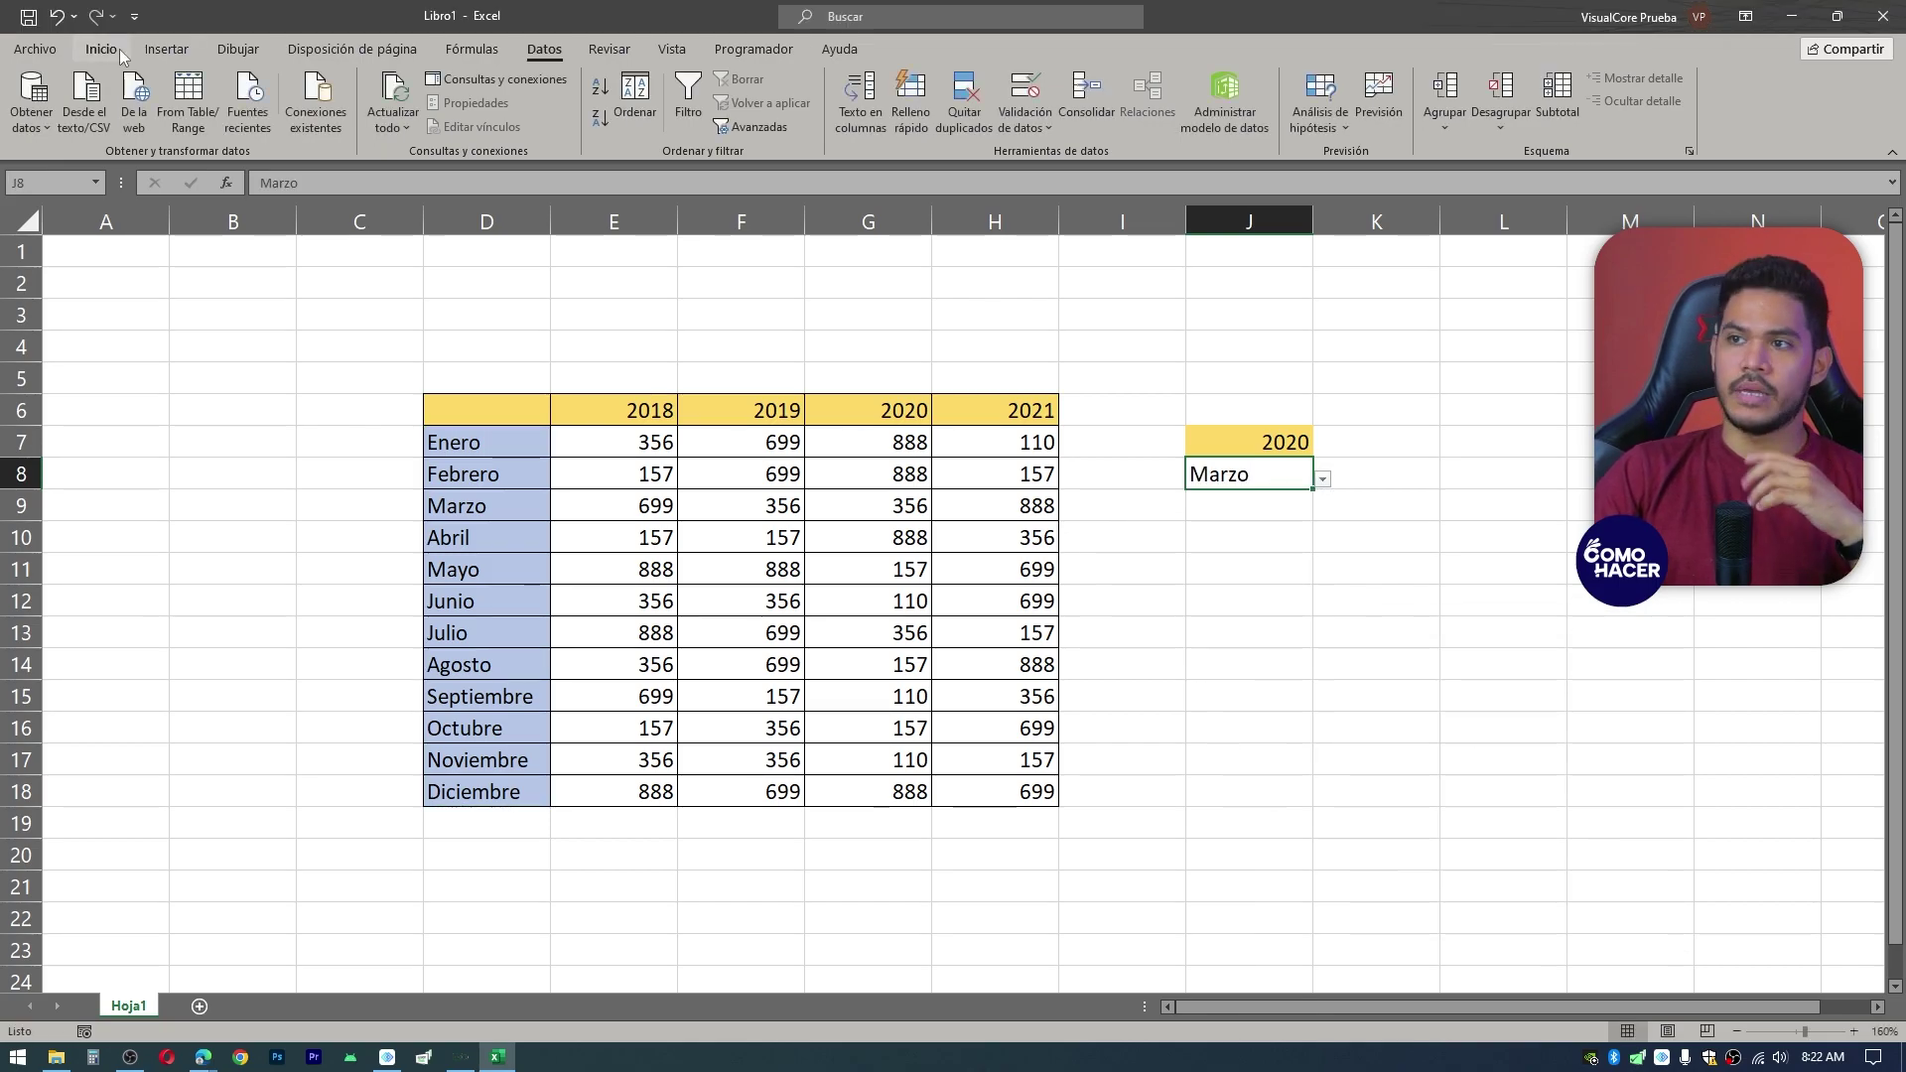
# - Fill J8 with the month-name blue, border J7:J8, and narrow column K
pyautogui.click(101, 48)
pyautogui.click(342, 118)
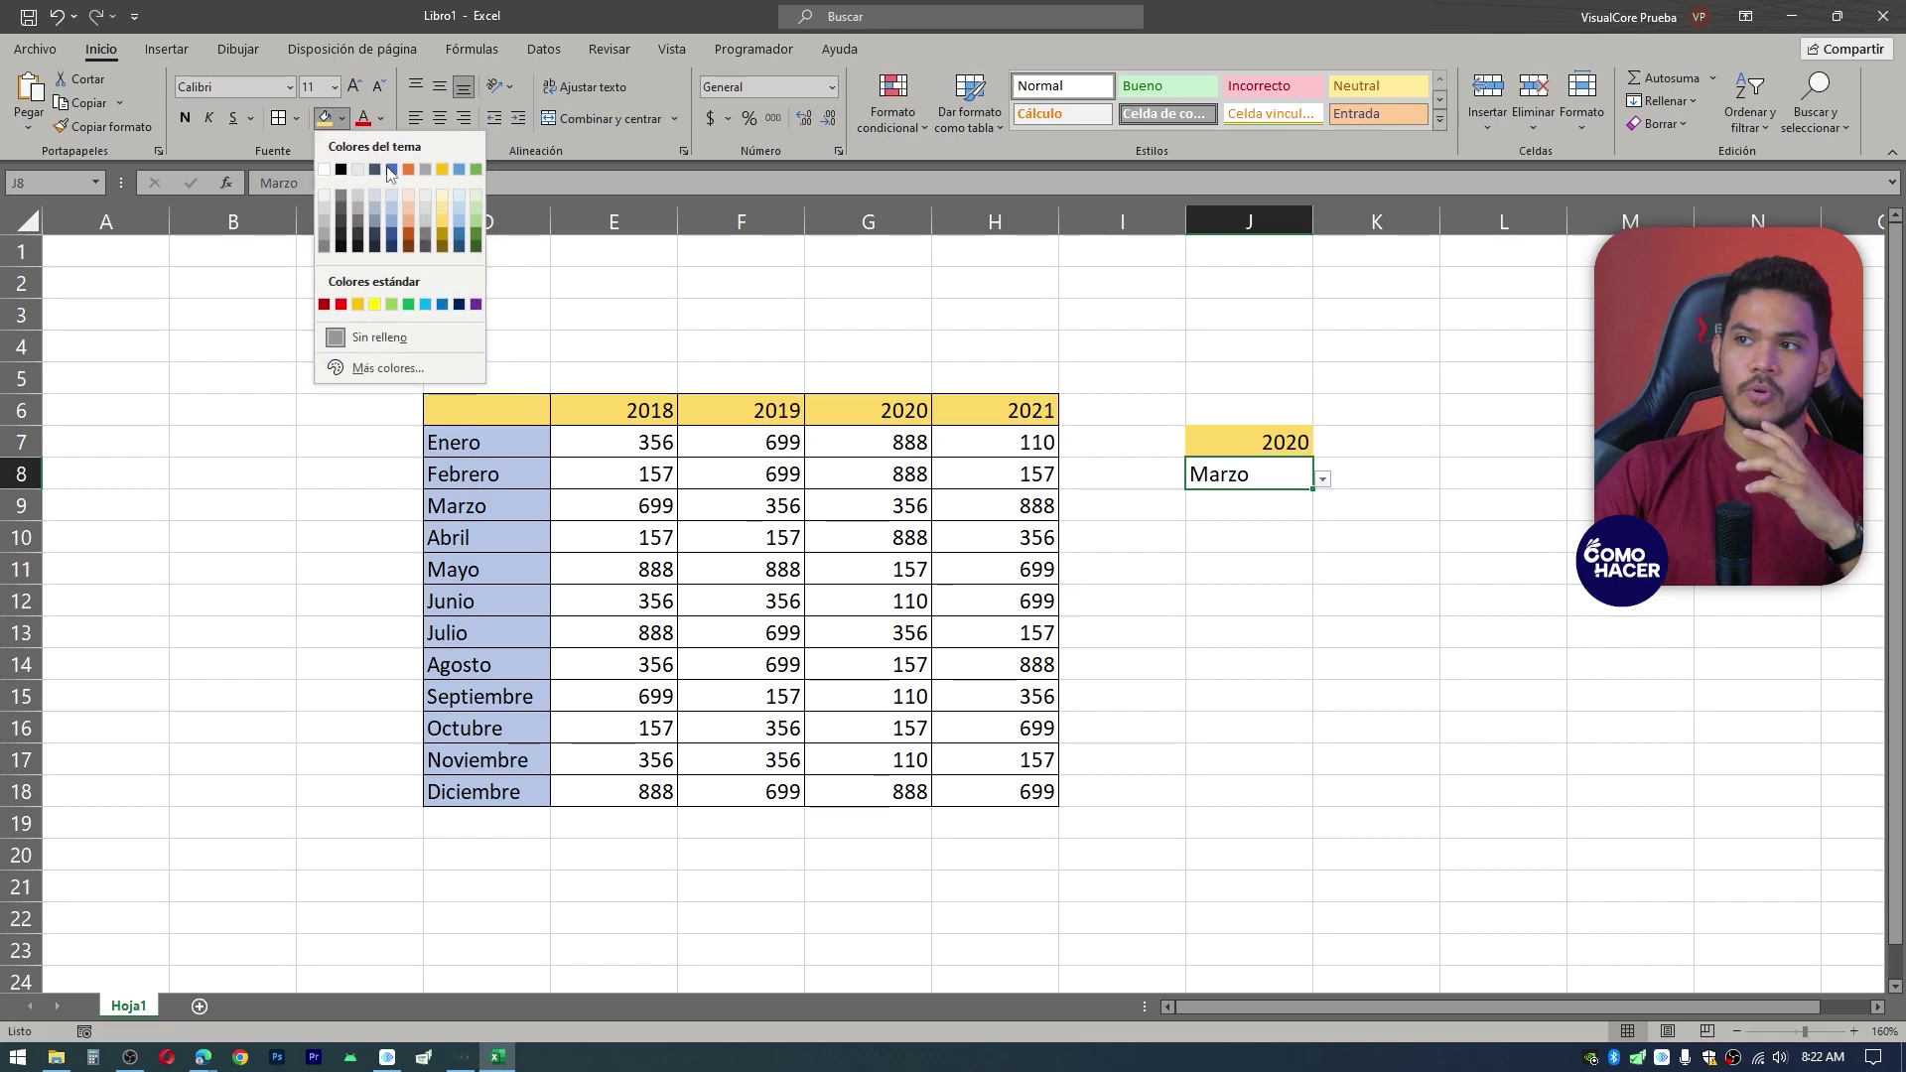
pyautogui.click(389, 216)
pyautogui.click(1250, 443)
pyautogui.moveTo(1313, 447)
pyautogui.mouseDown()
pyautogui.moveTo(1261, 445)
pyautogui.moveTo(1253, 475)
pyautogui.mouseUp()
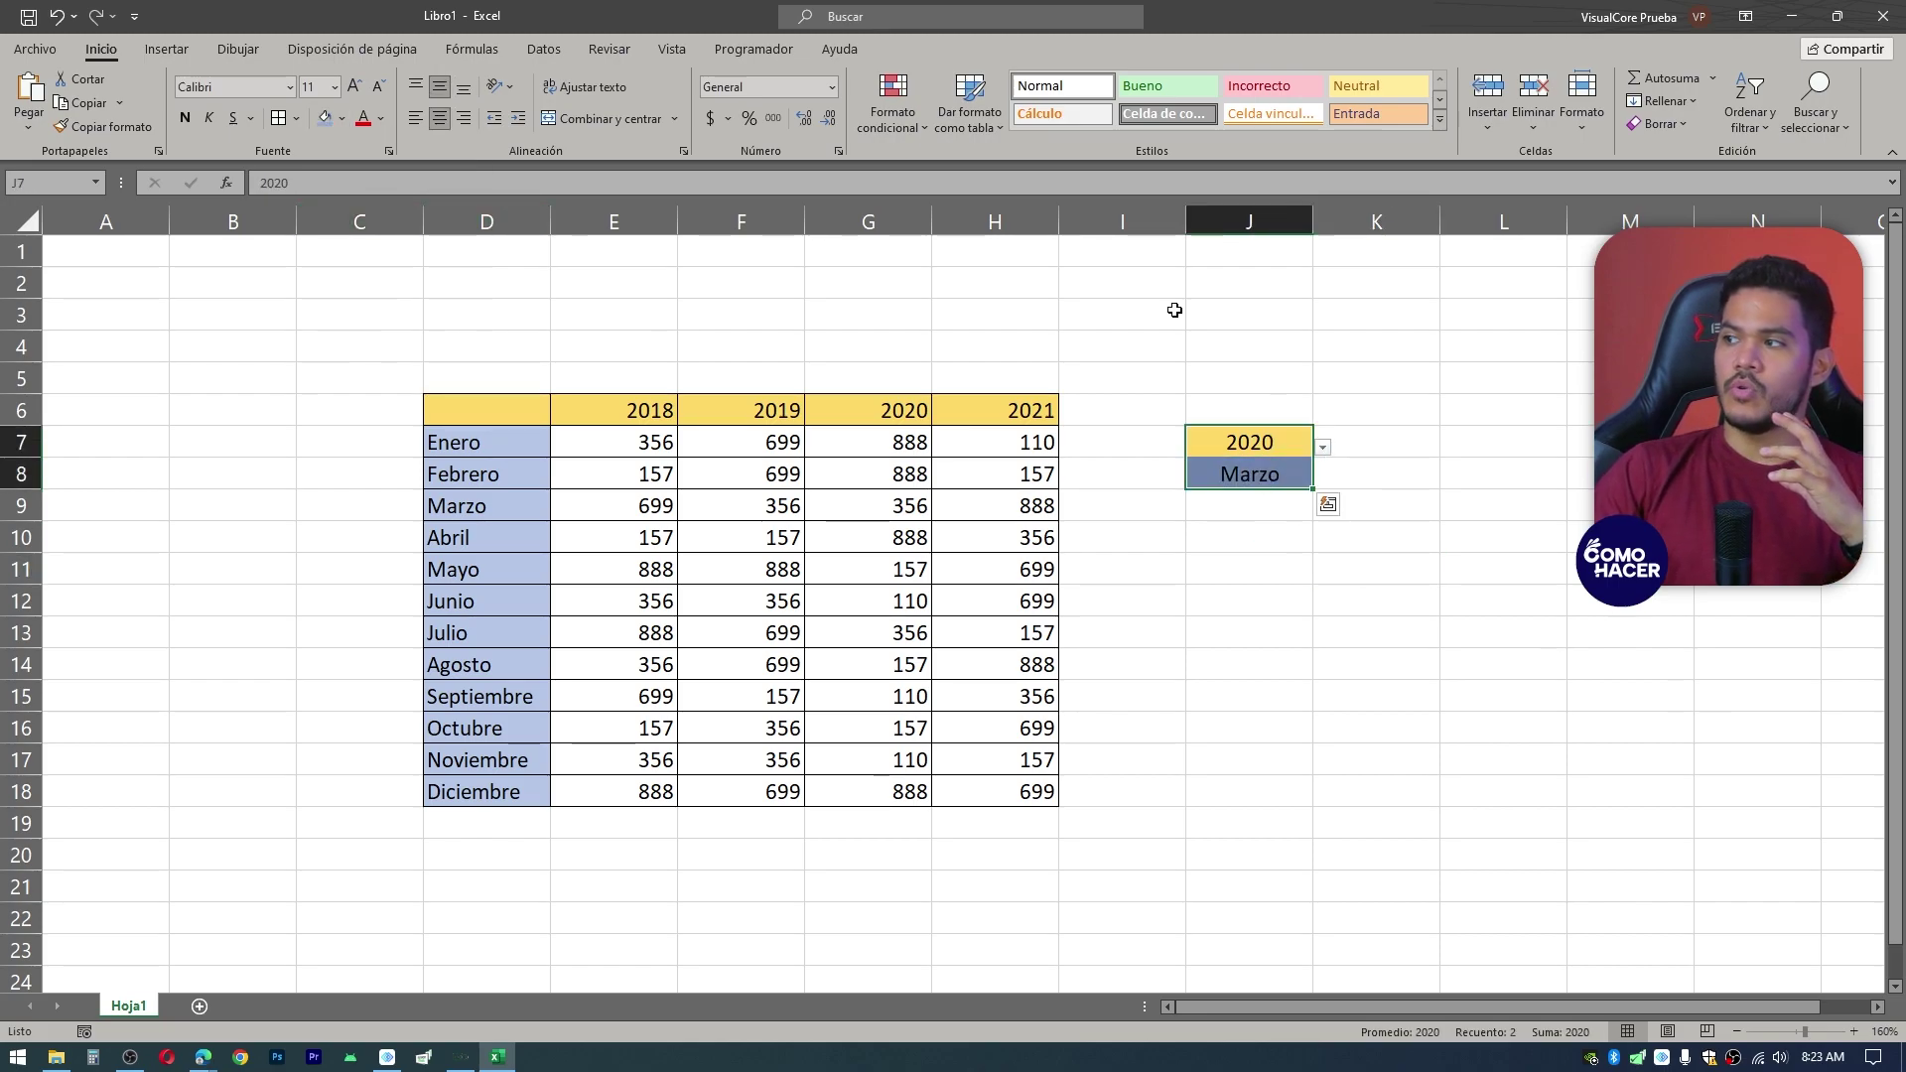
pyautogui.click(295, 118)
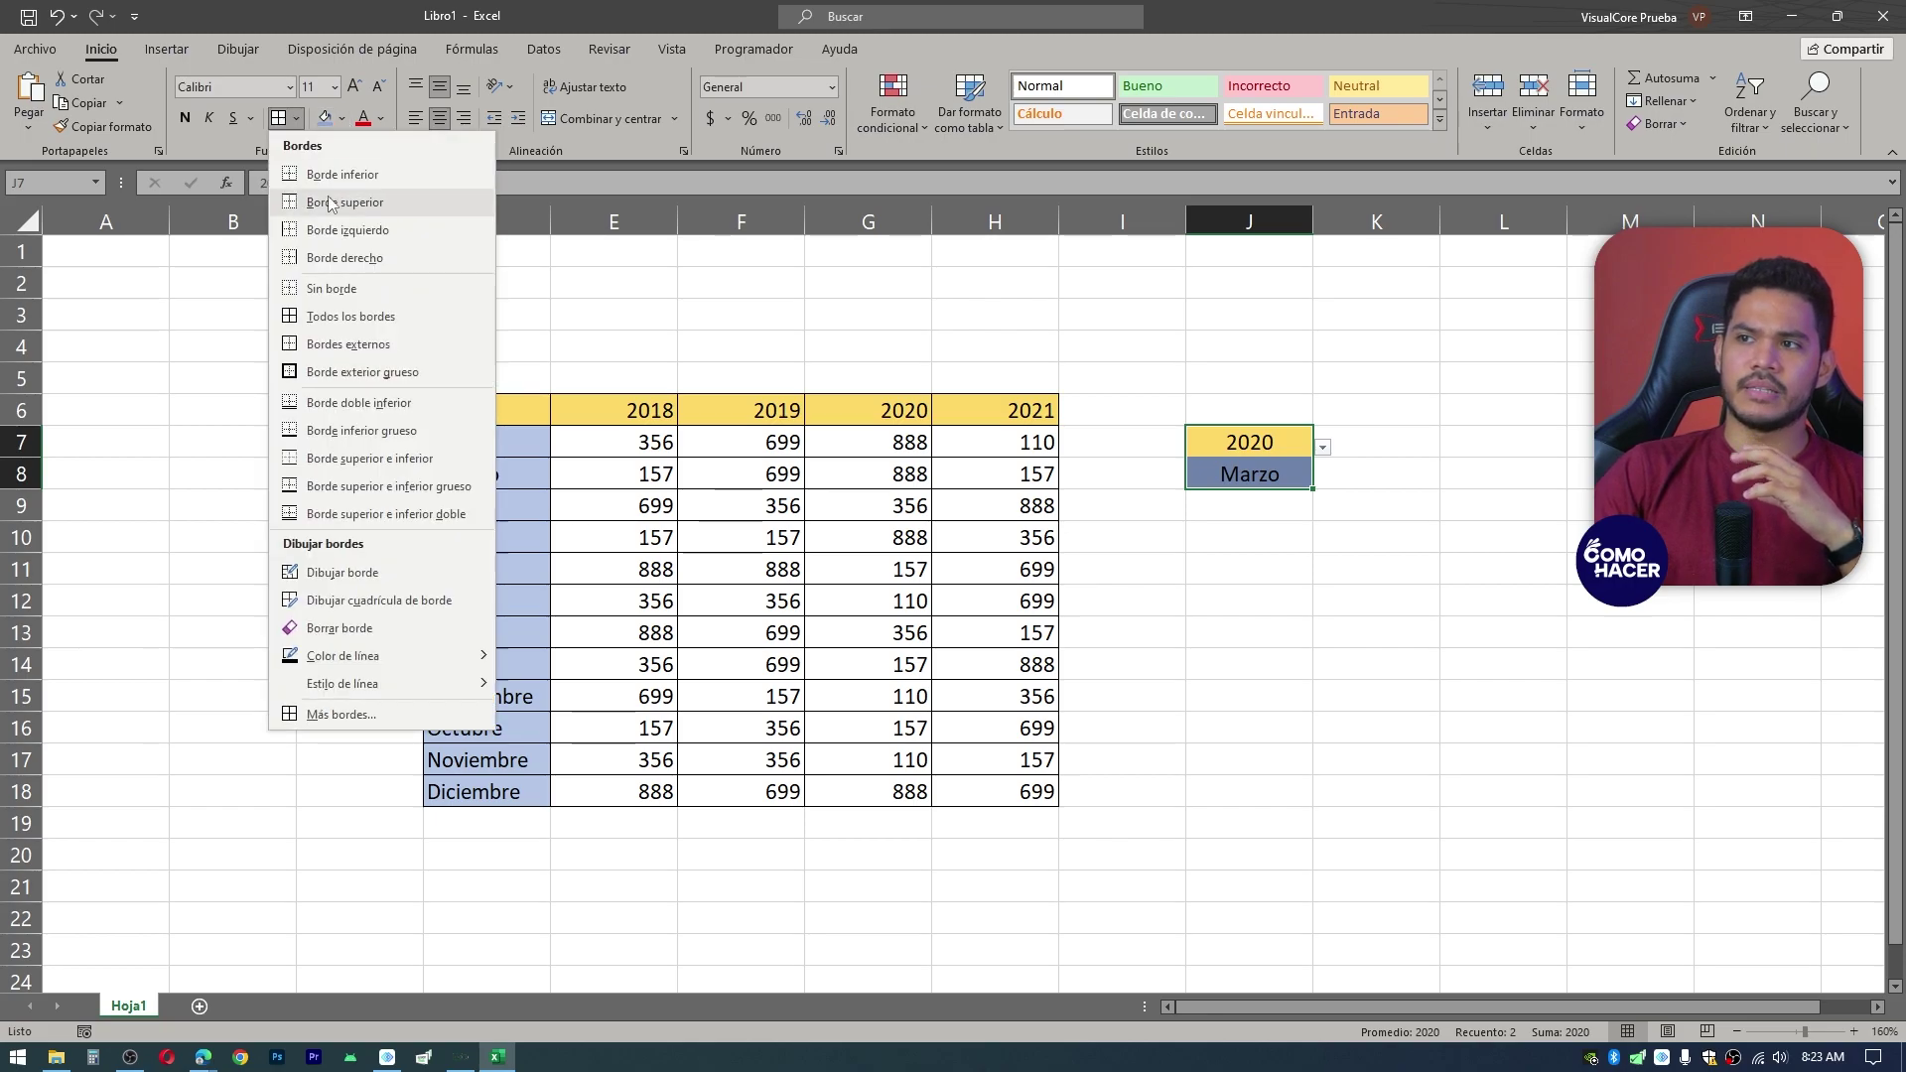
pyautogui.click(338, 266)
pyautogui.click(1503, 473)
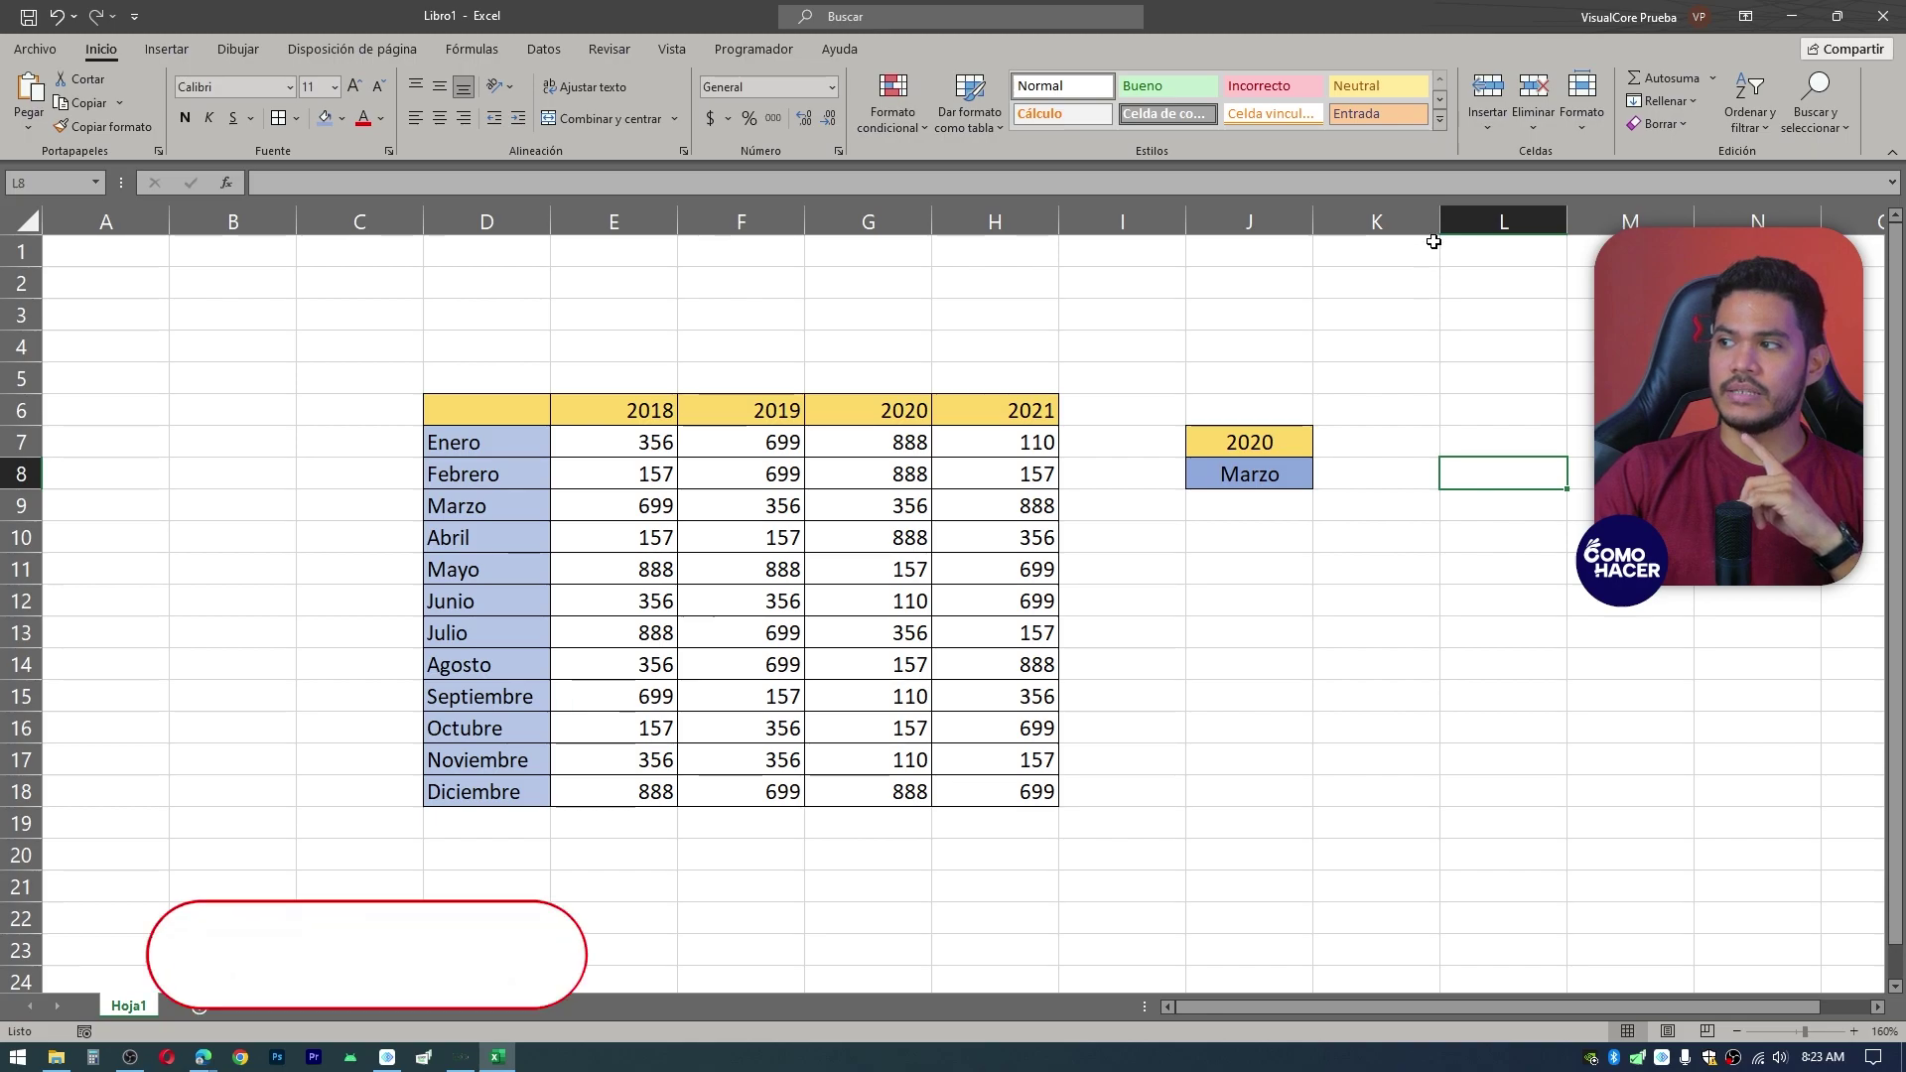
pyautogui.moveTo(1441, 221); pyautogui.dragTo(1346, 223)
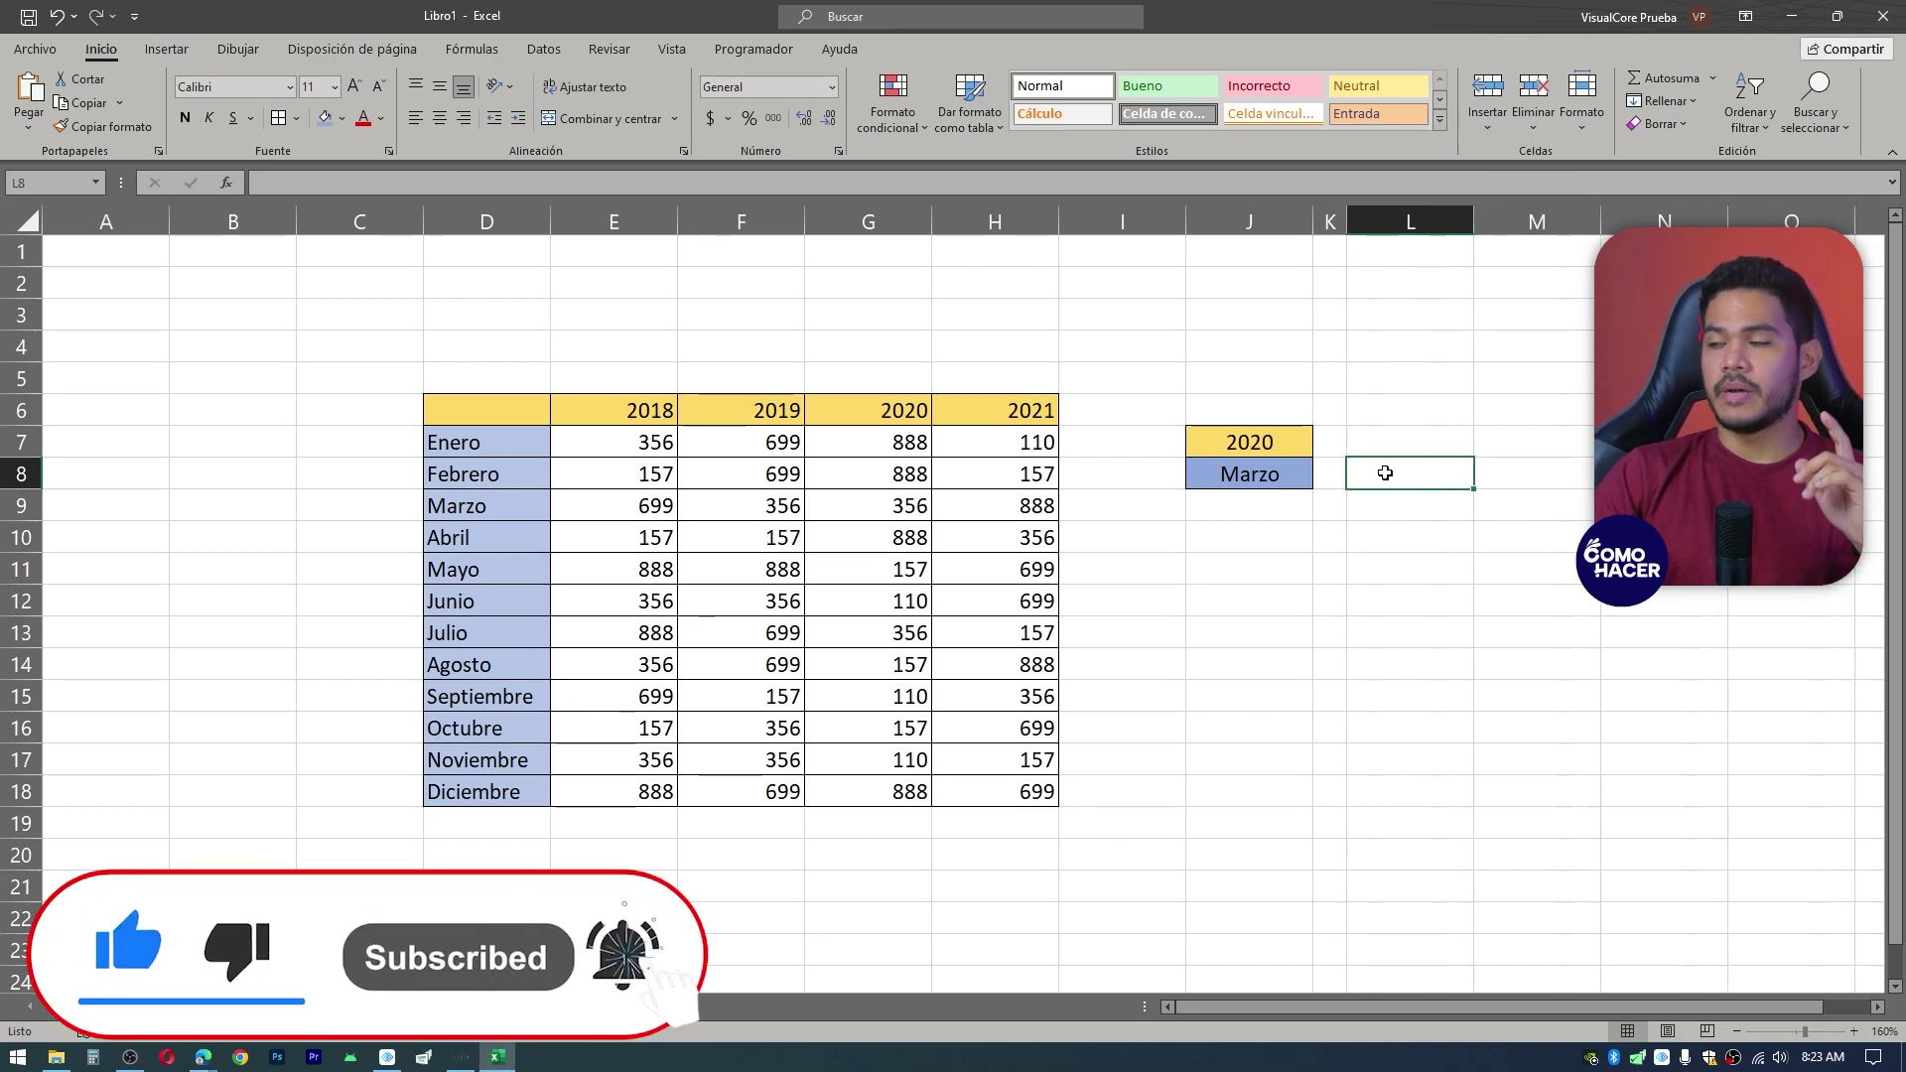
pyautogui.doubleClick(1387, 473)
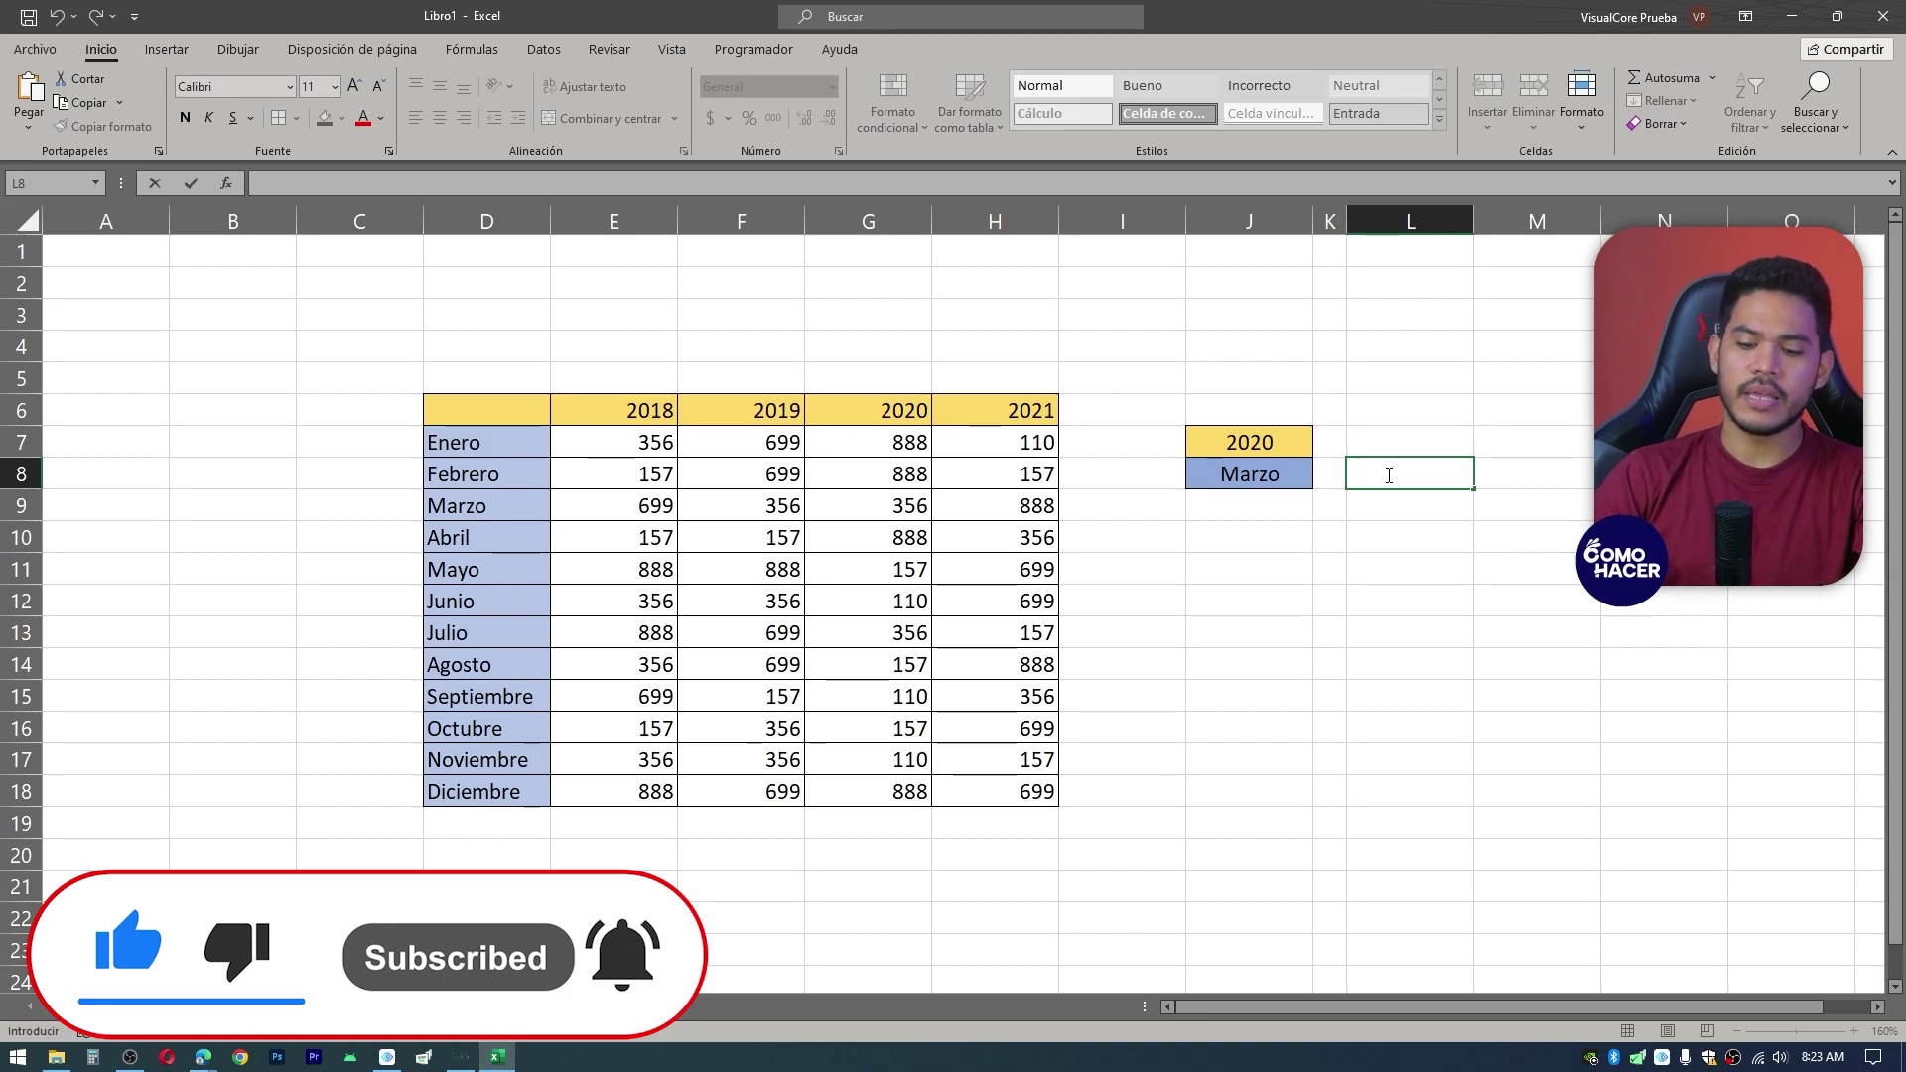
# - Start =BUSCARV( in L8 with J8 as the lookup value, clearing the formula error
pyautogui.write('=')
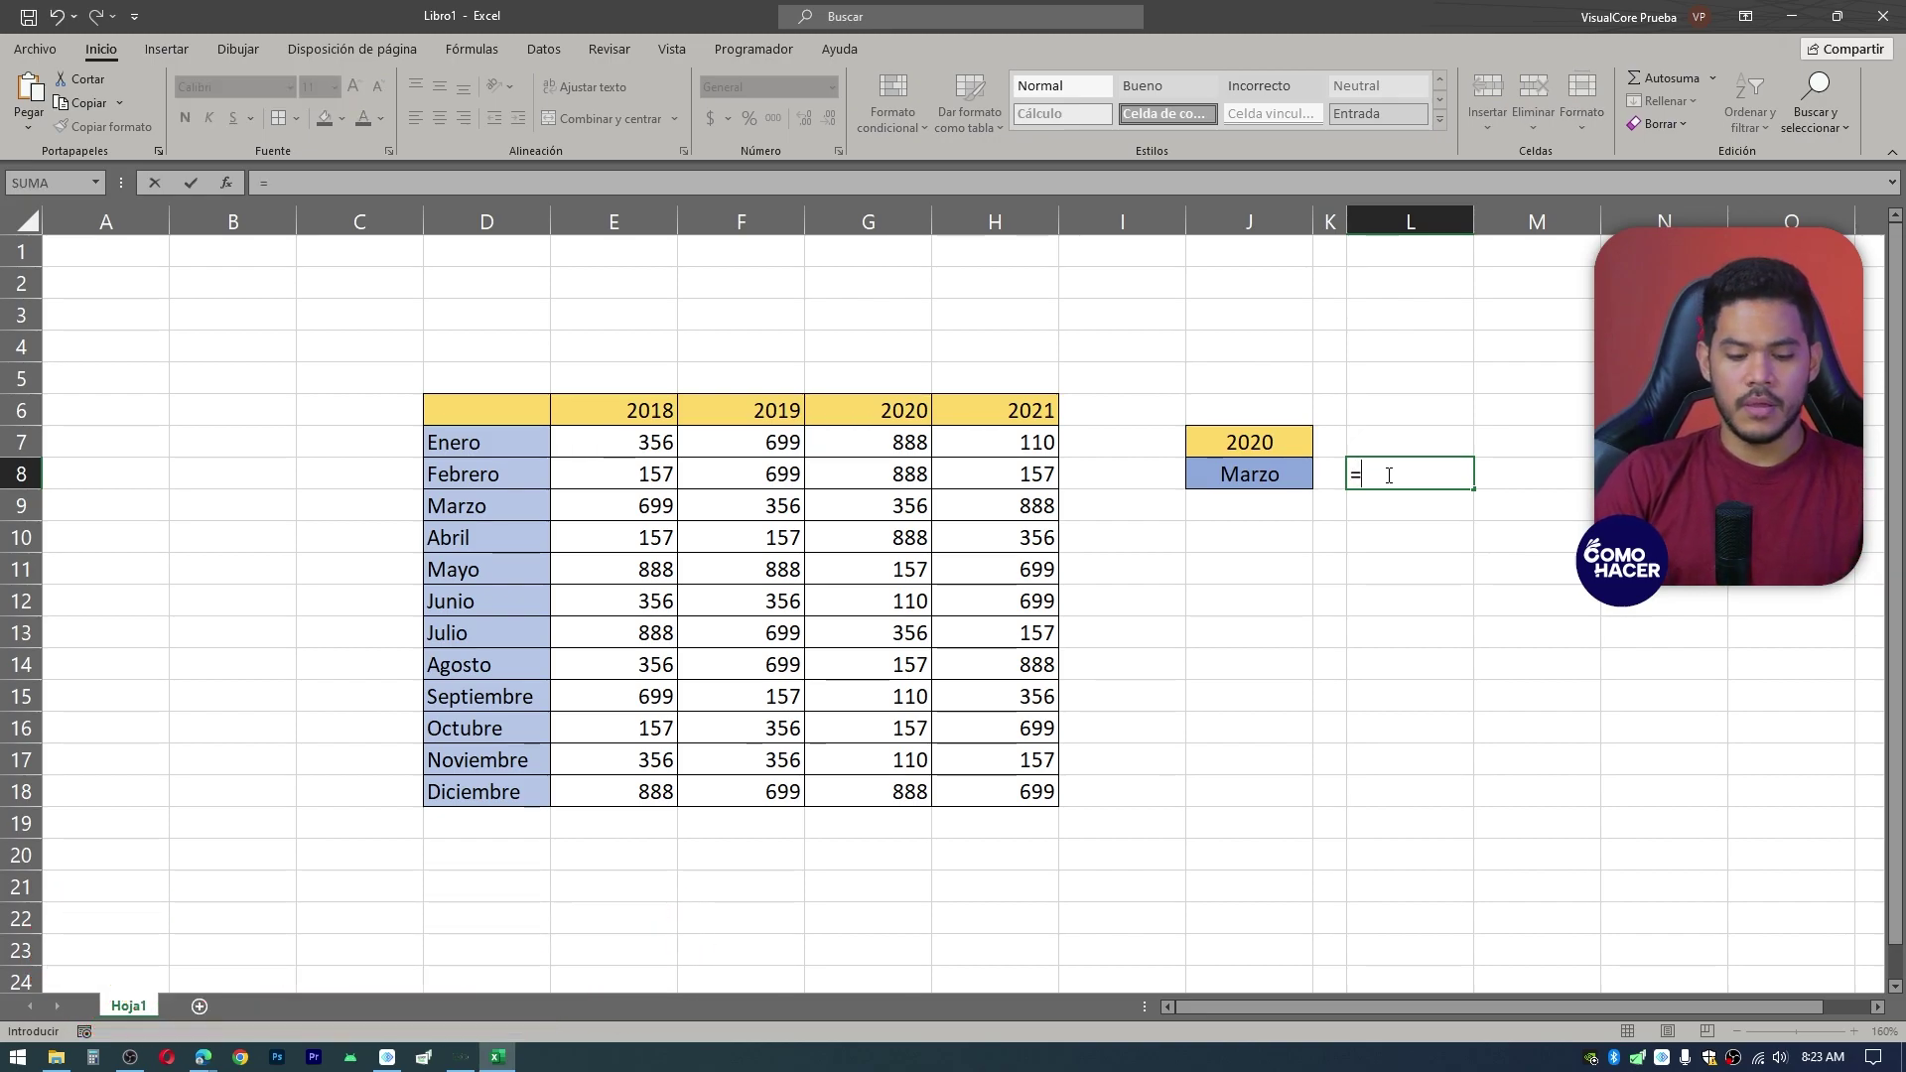
pyautogui.write('Bu')
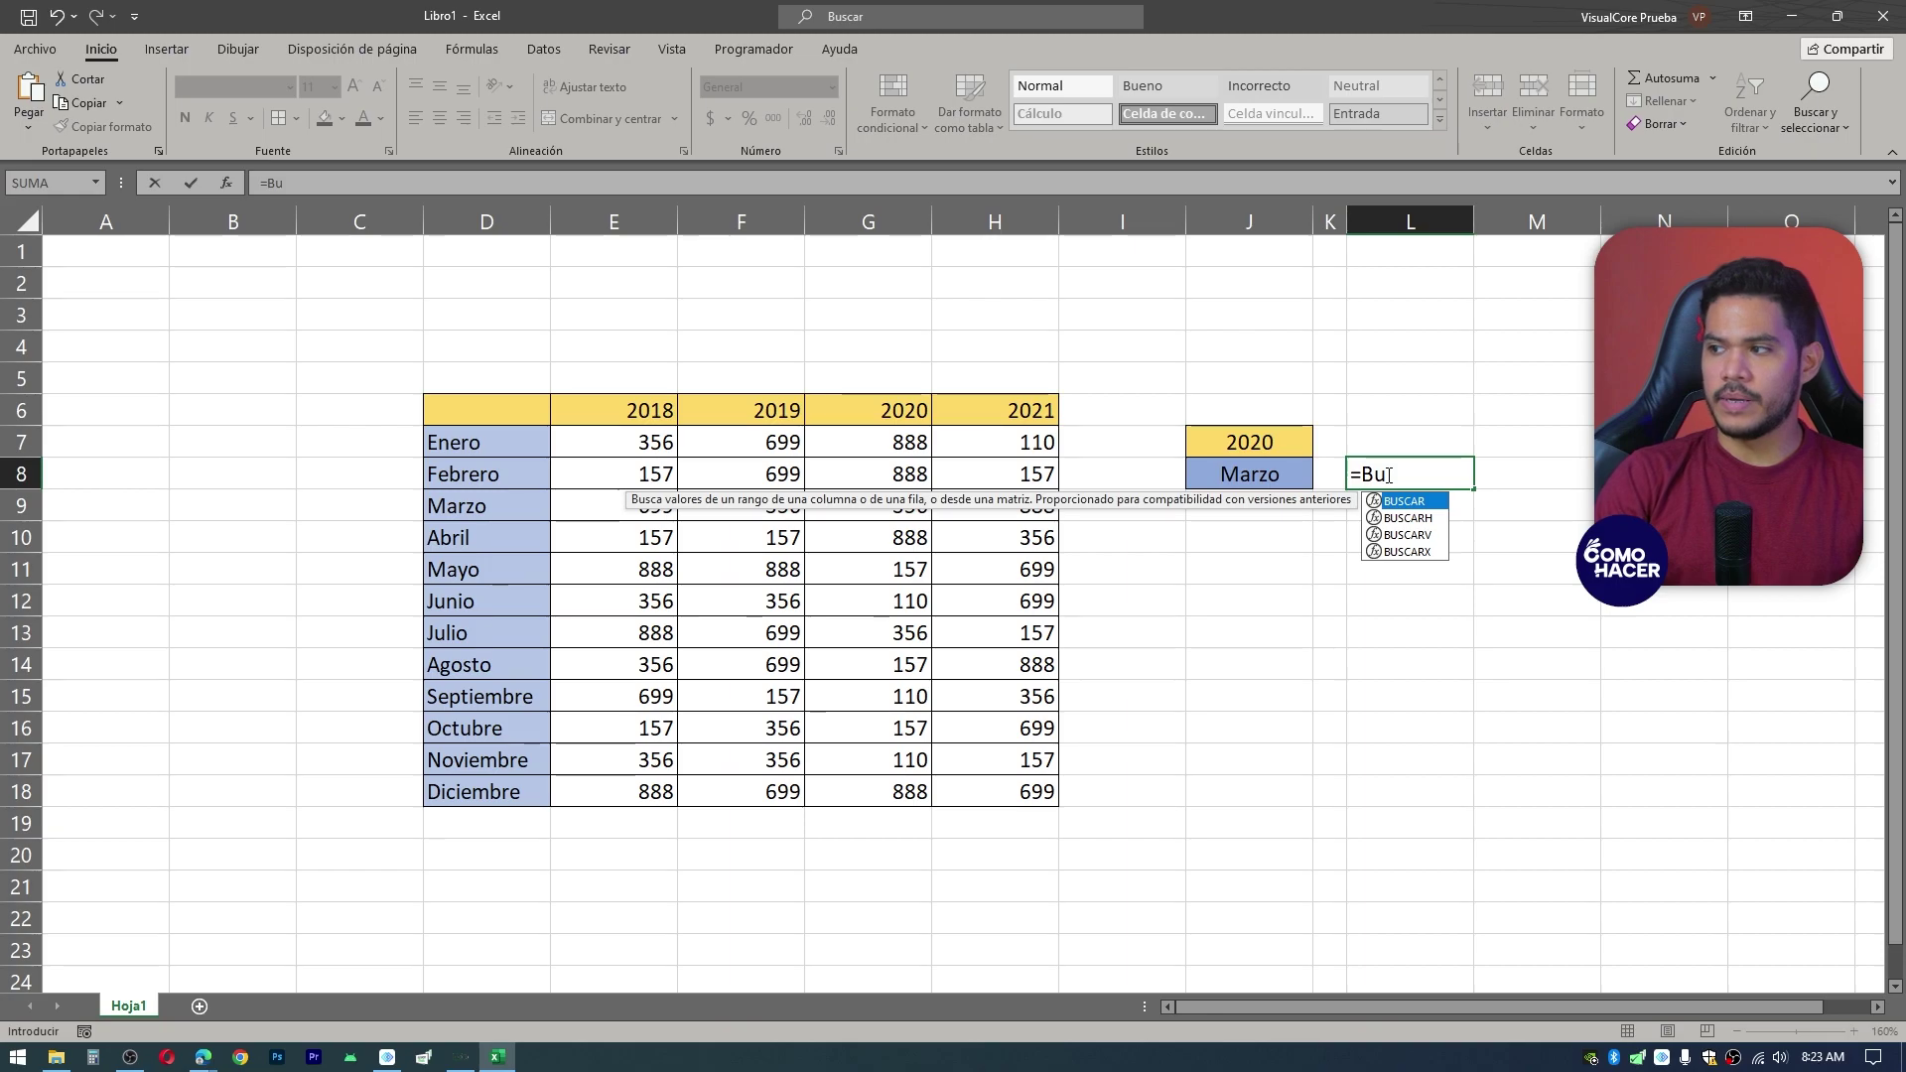
pyautogui.write('scarv(')
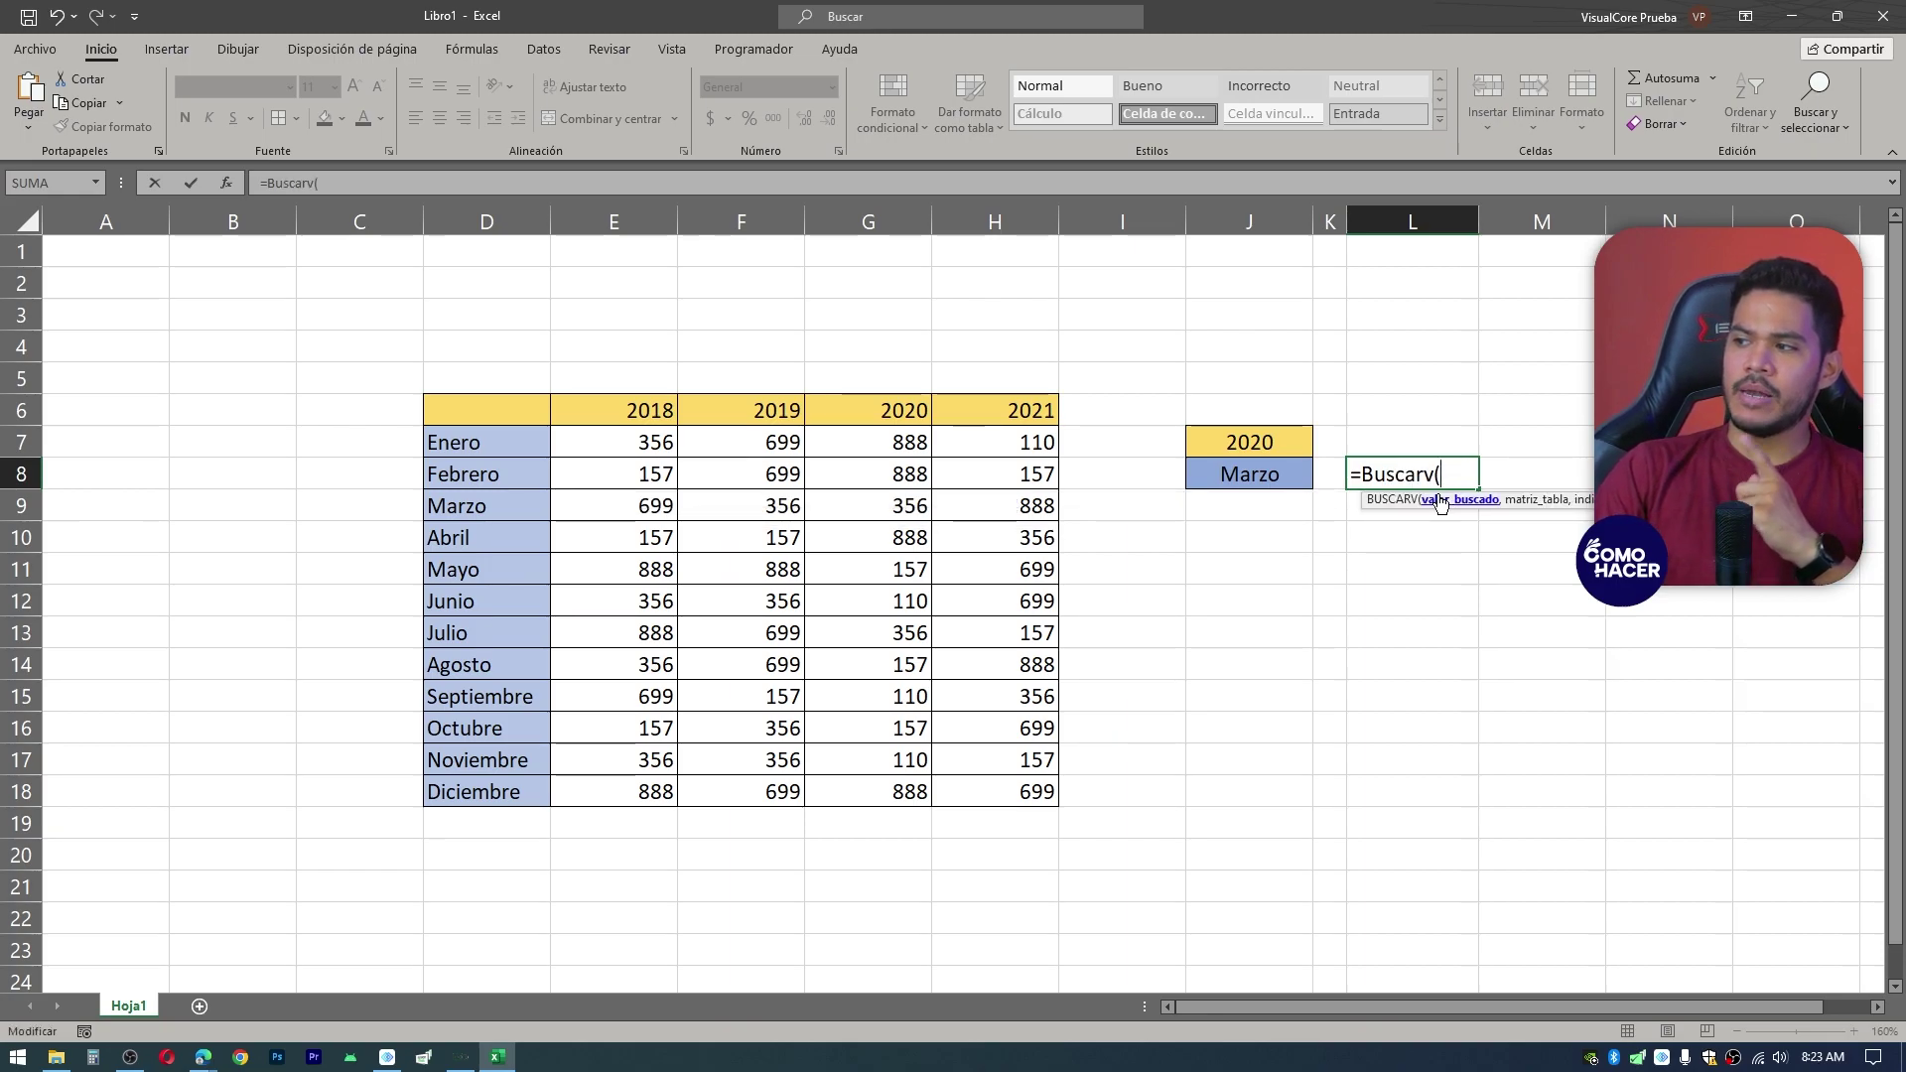
pyautogui.click(1250, 474)
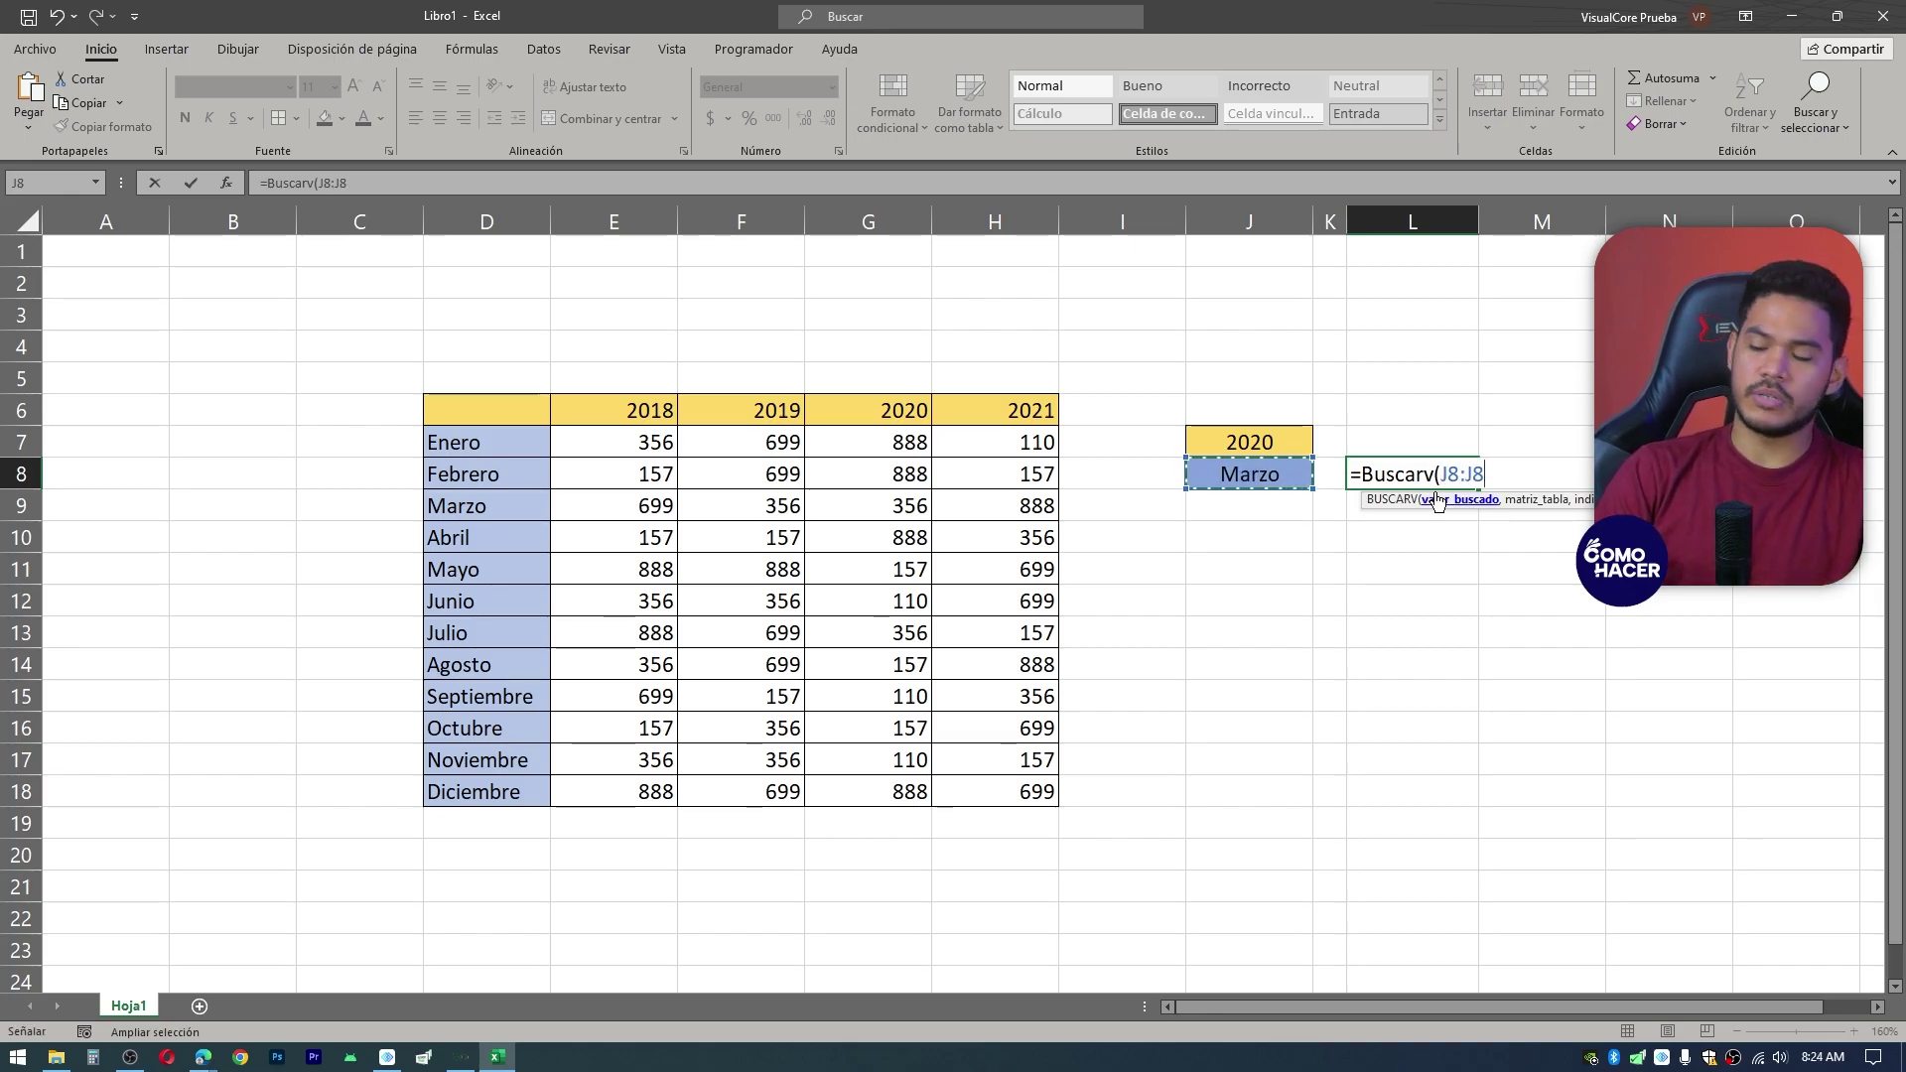
pyautogui.press('BackSpace')
pyautogui.press('BackSpace')
pyautogui.press('BackSpace')
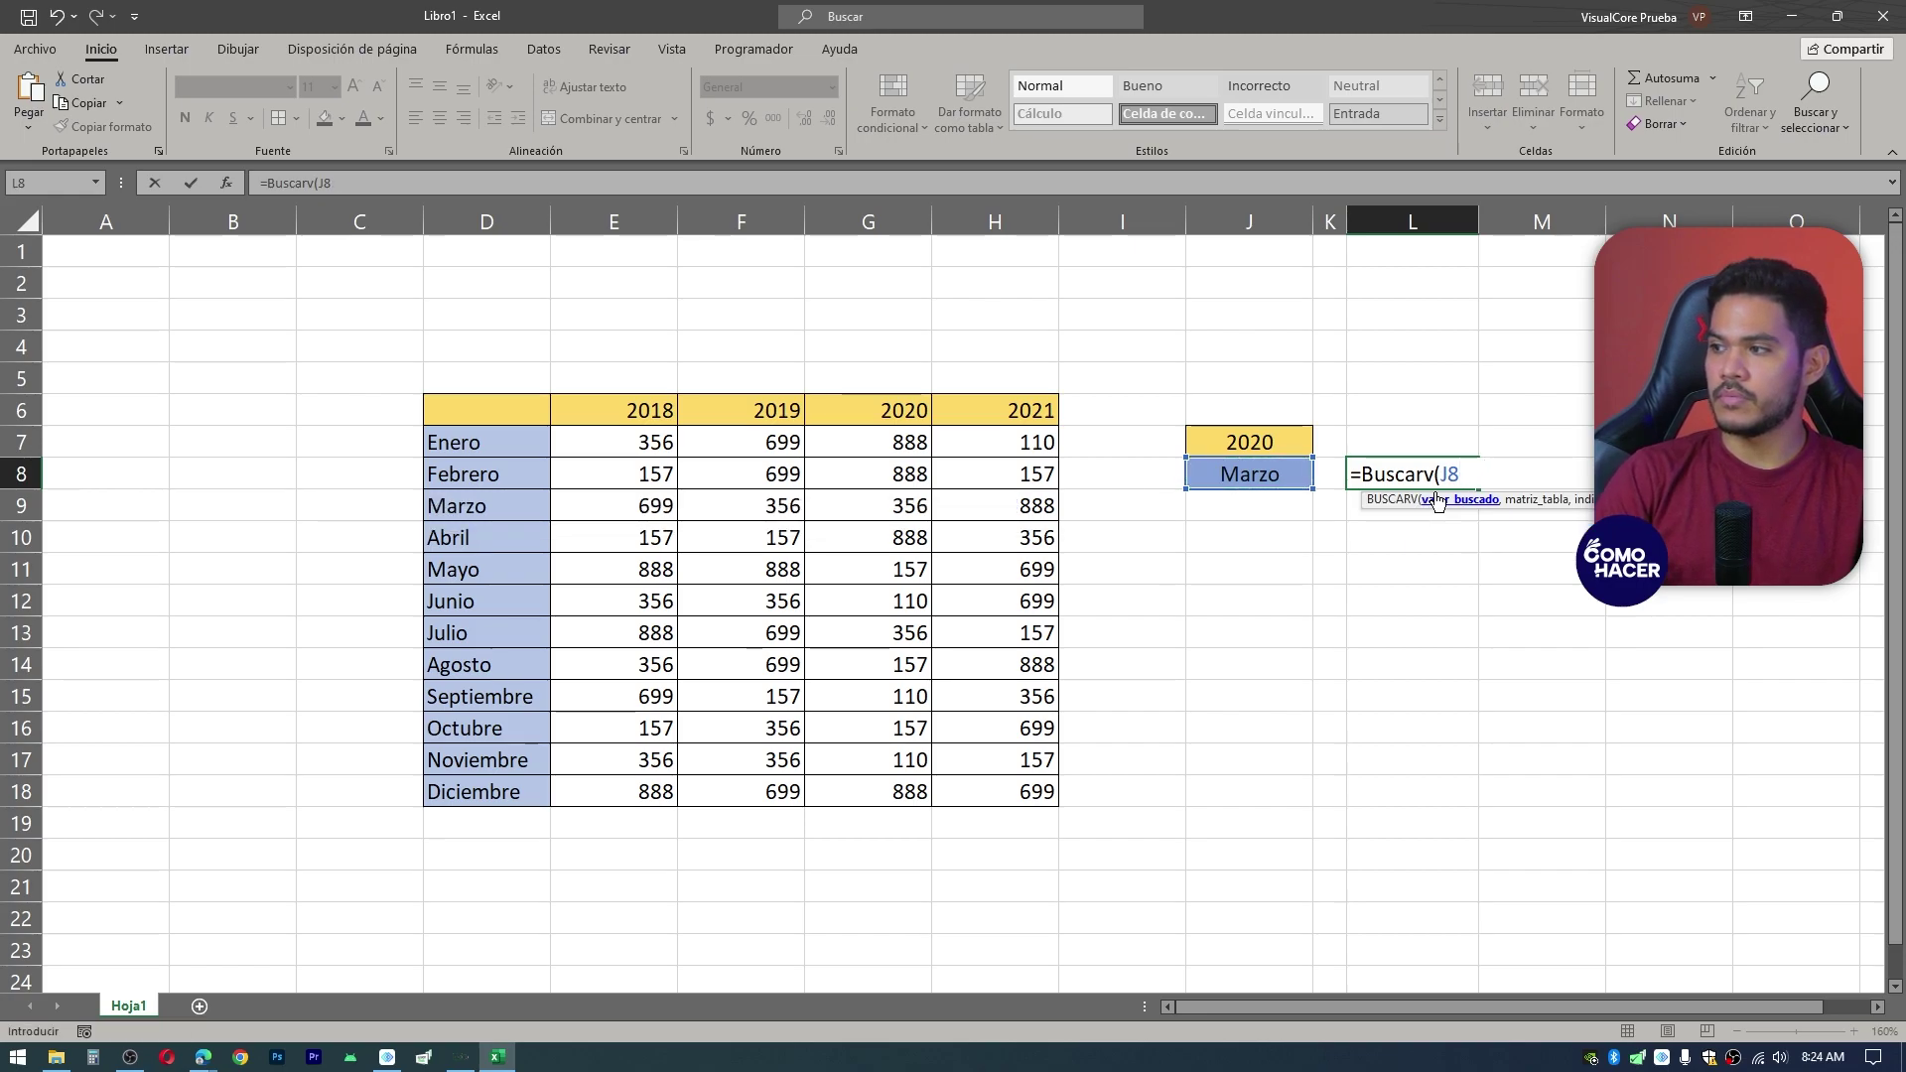
pyautogui.write(';')
pyautogui.press('Return')
pyautogui.press('Return')
pyautogui.press('Return')
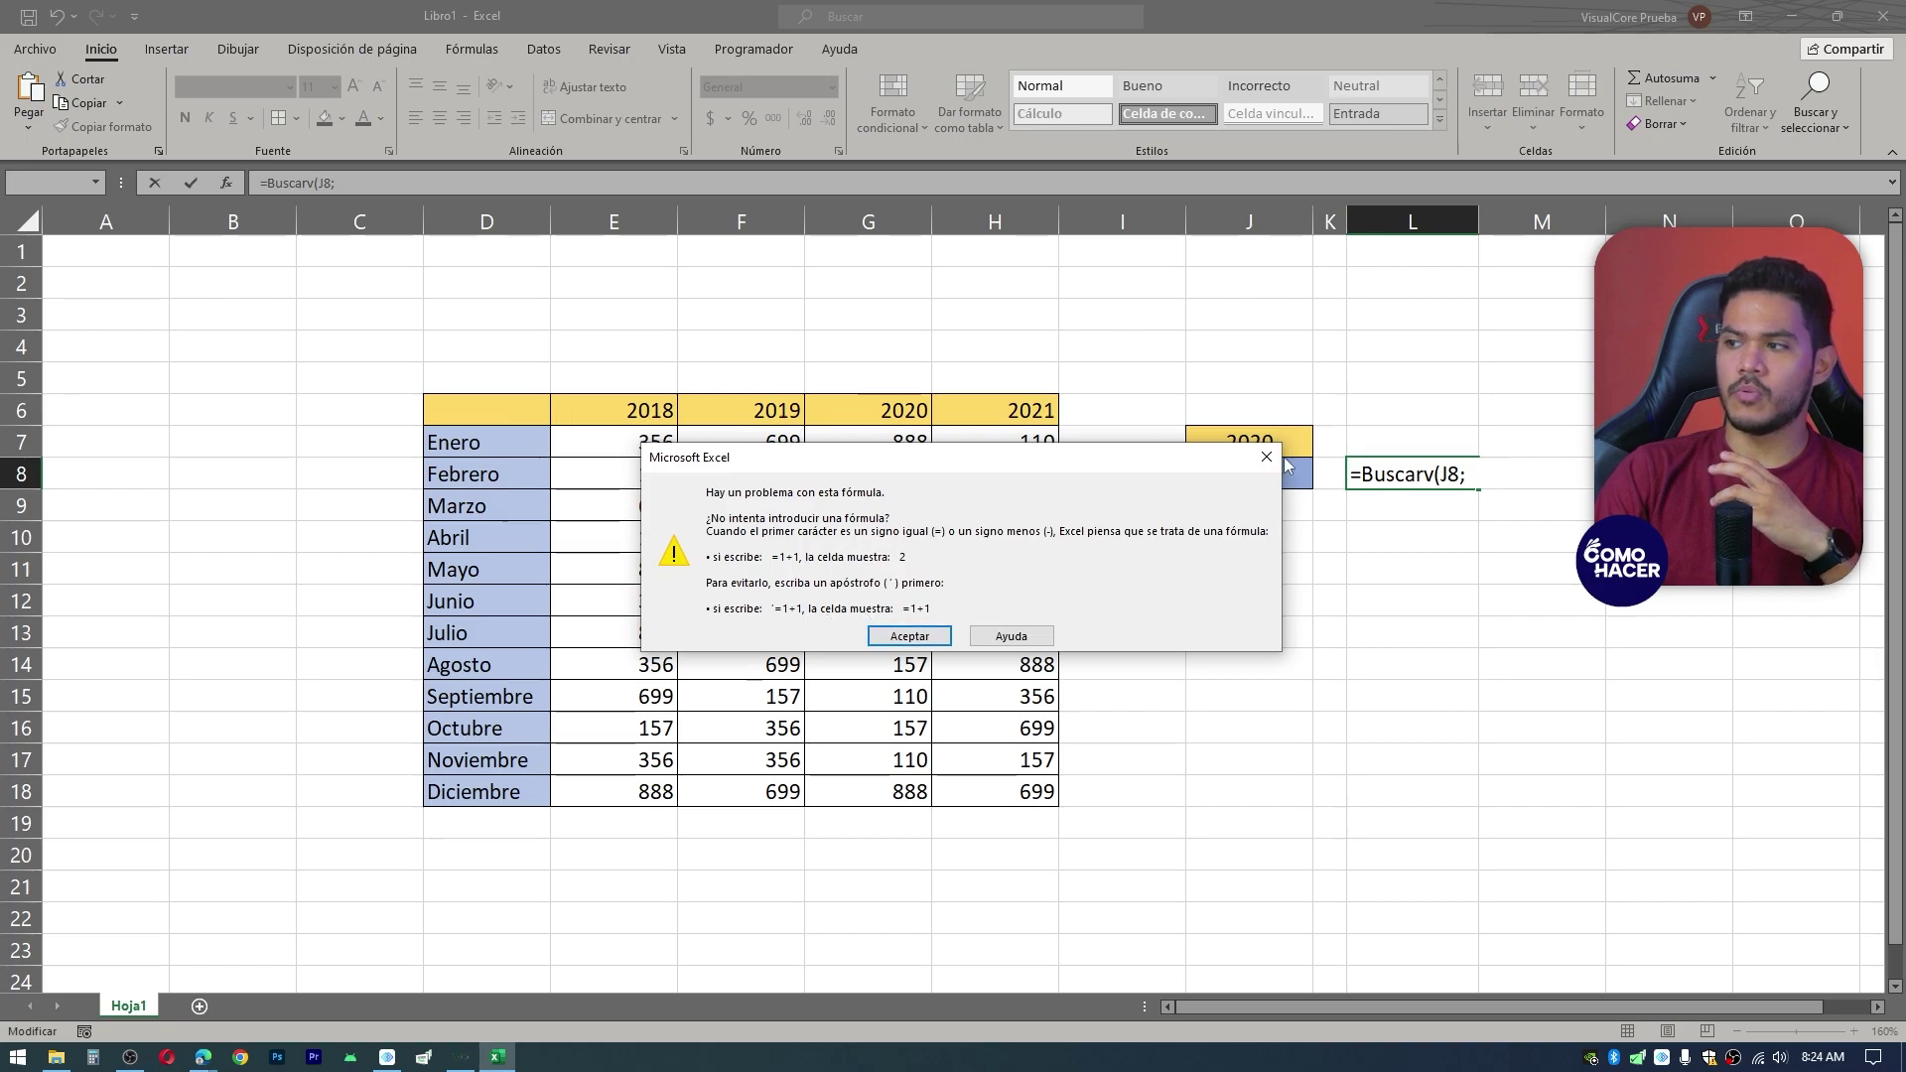
pyautogui.press('Return')
pyautogui.press('BackSpace')
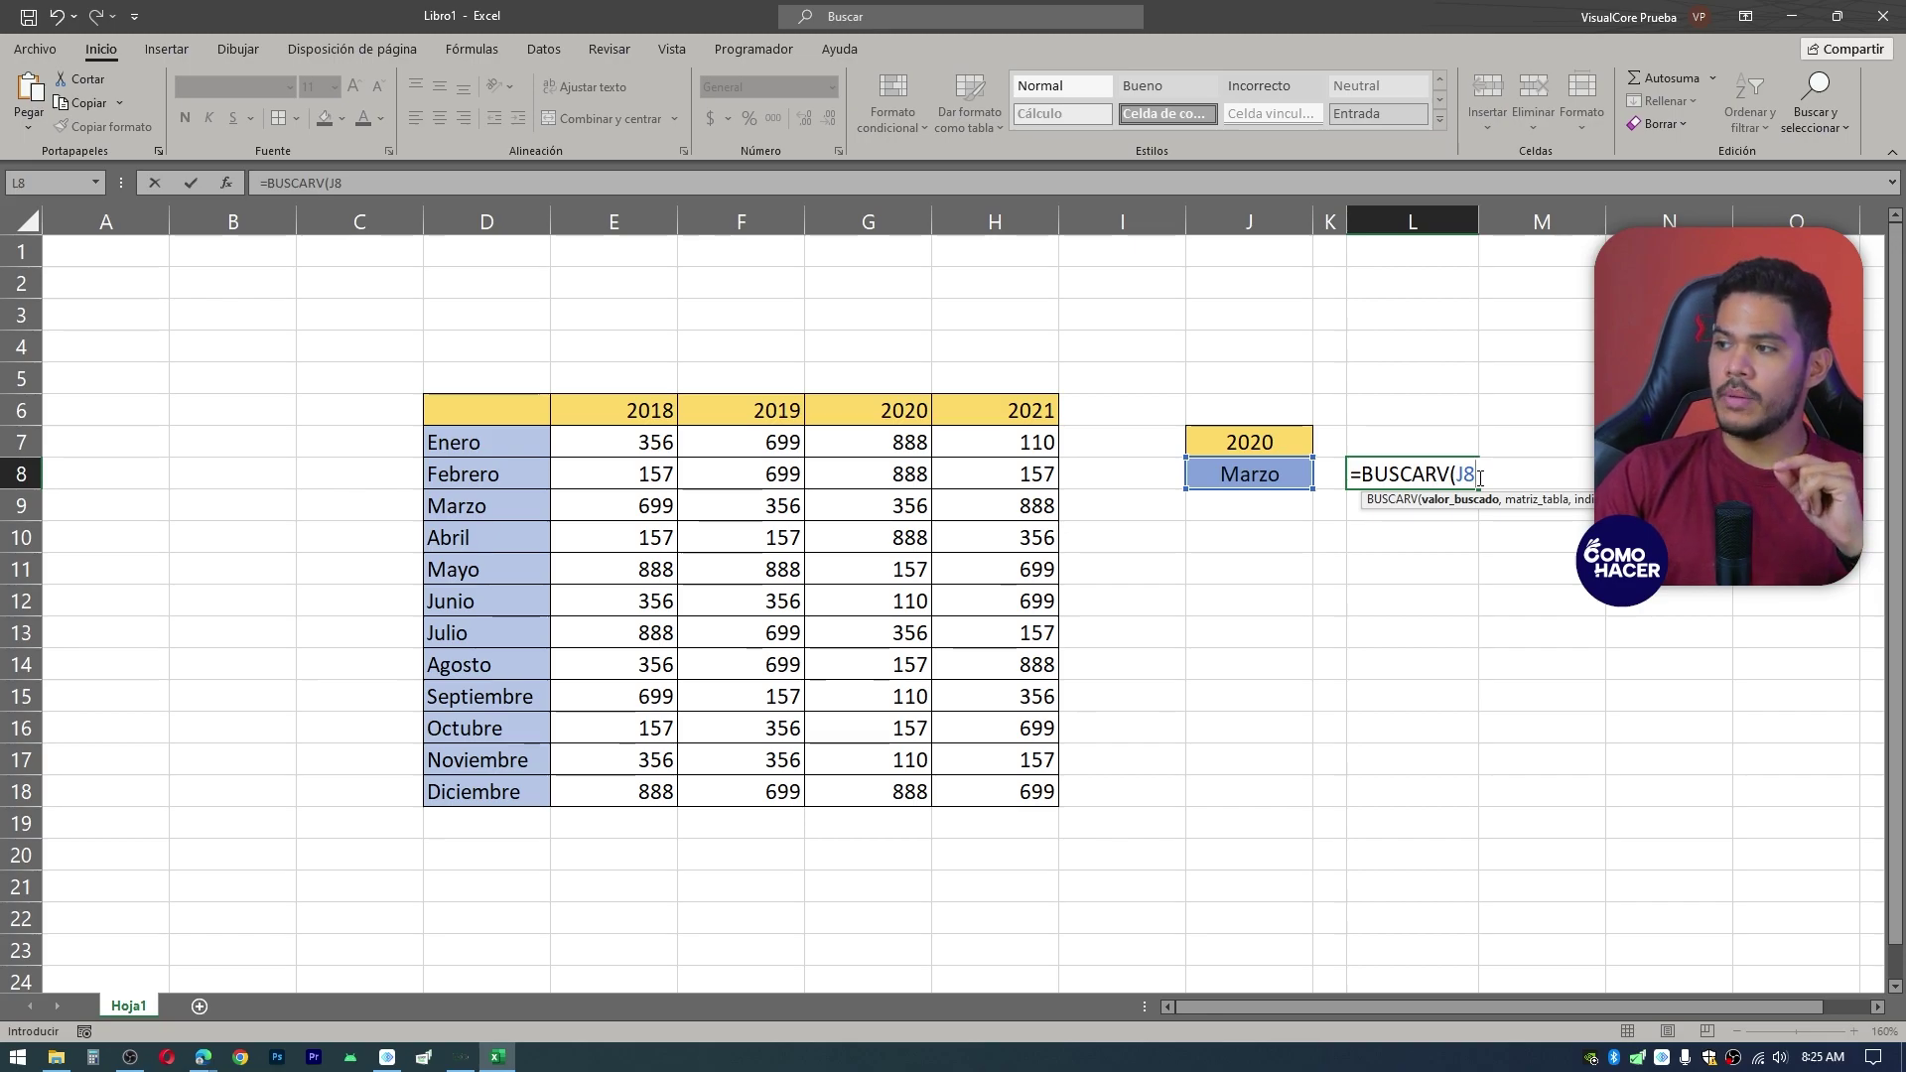
pyautogui.write(';')
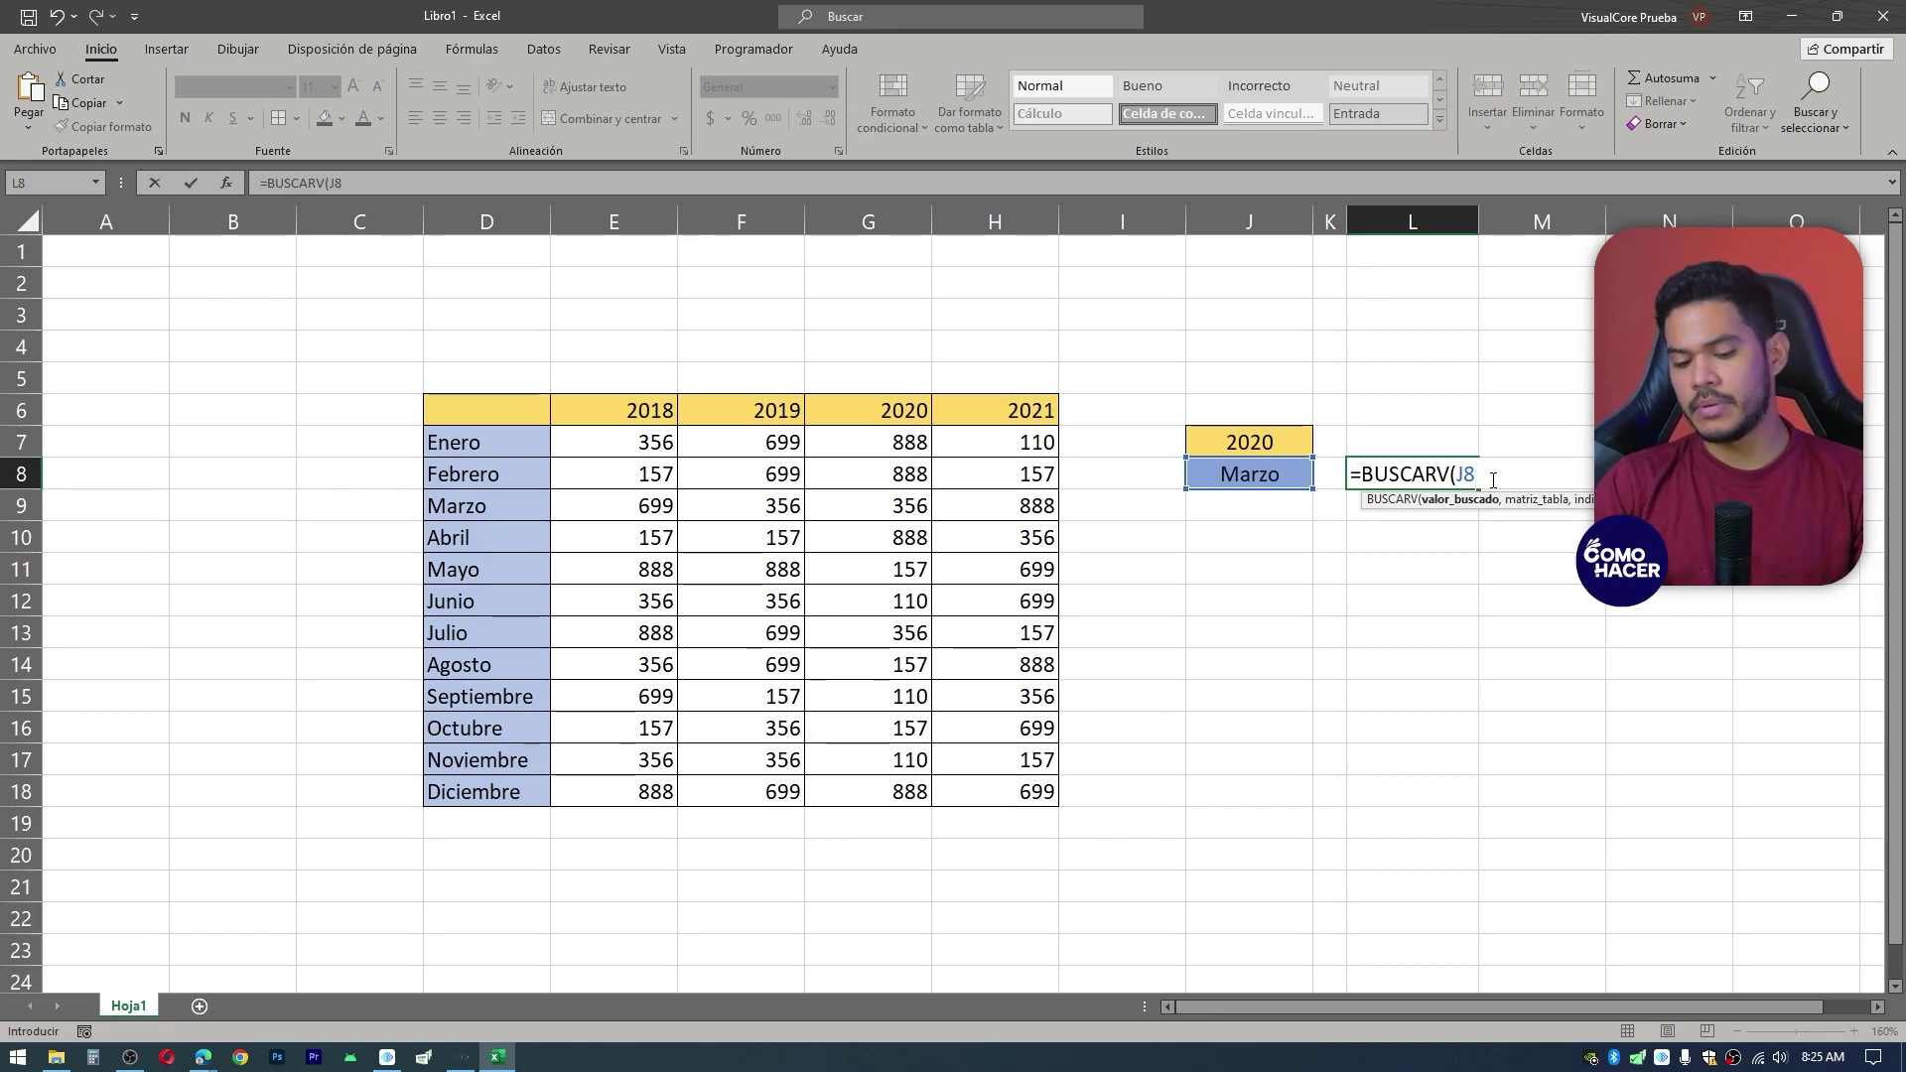
pyautogui.write('.')
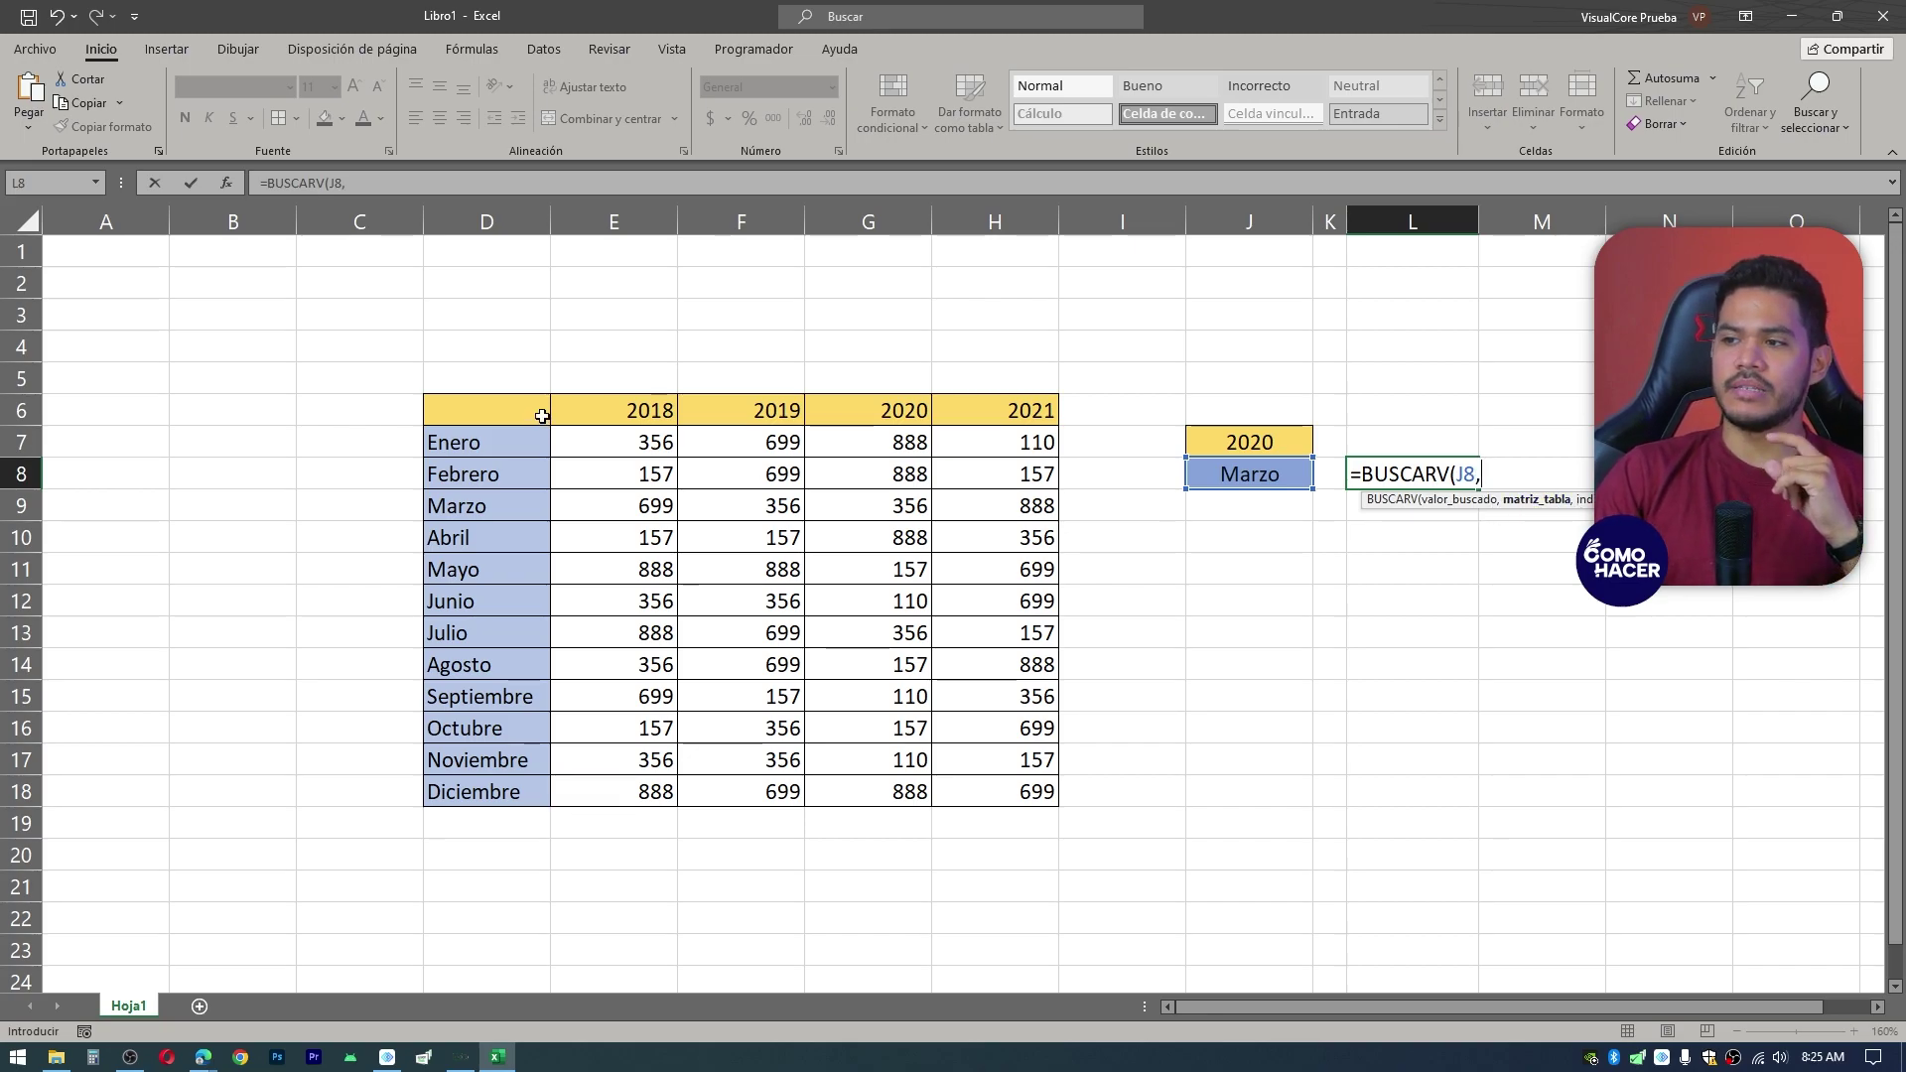
# - Add D6:H18 as the lookup table and begin a nested COINCIDIR function
pyautogui.moveTo(541, 418); pyautogui.dragTo(998, 784)
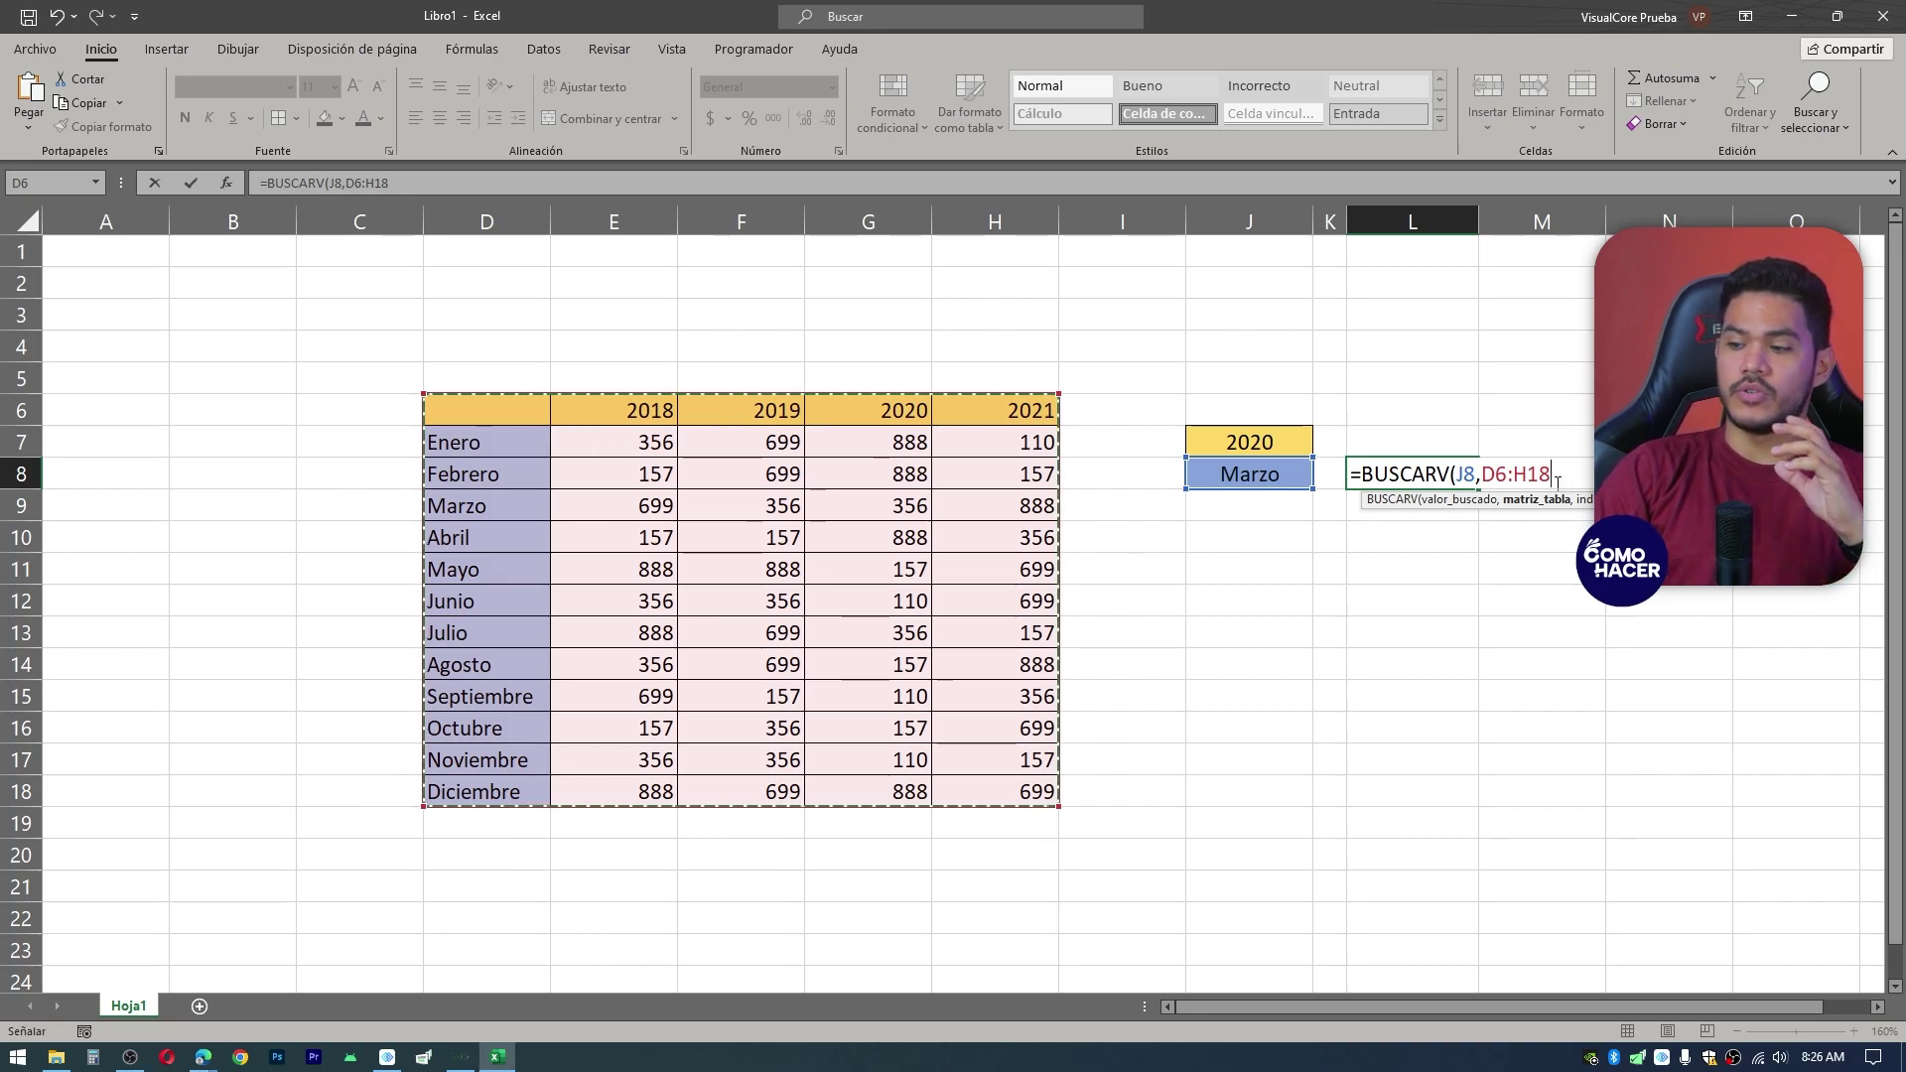
pyautogui.write(',')
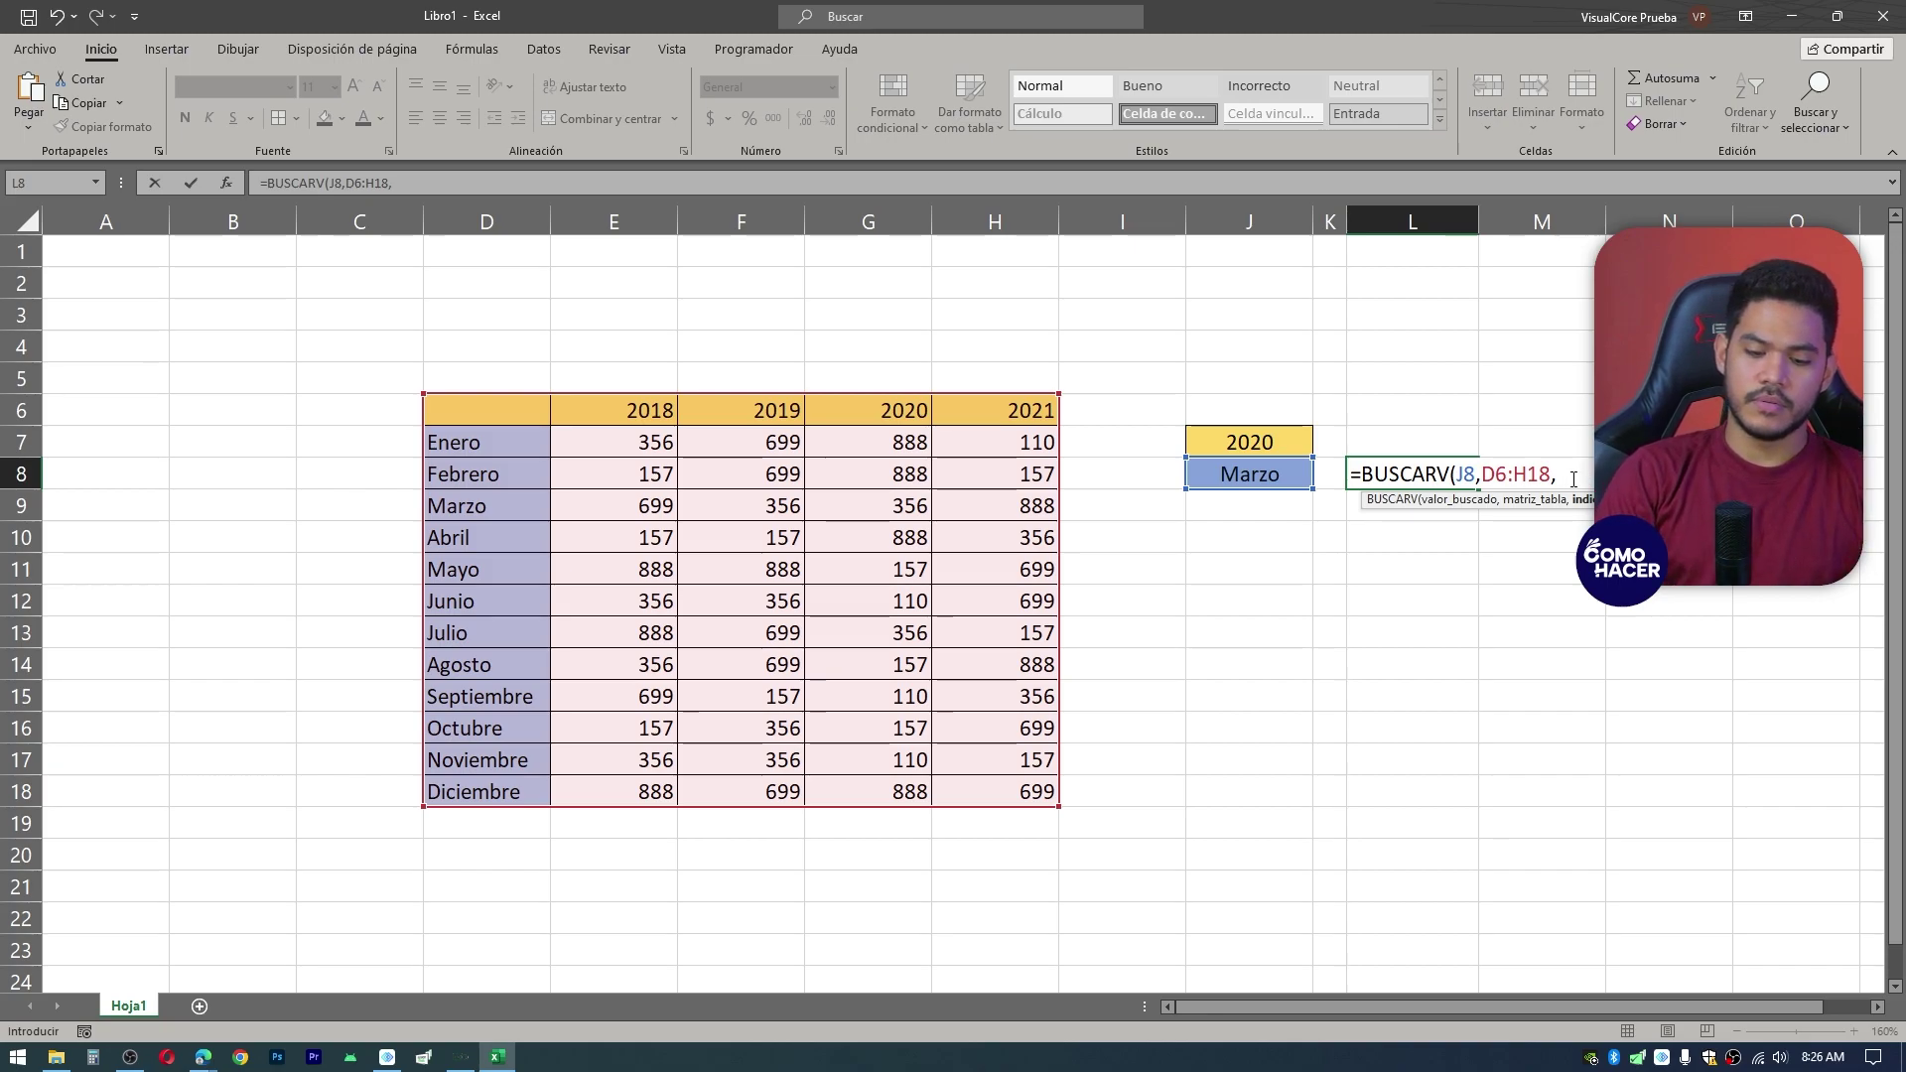
pyautogui.write('co')
pyautogui.press('Tab')
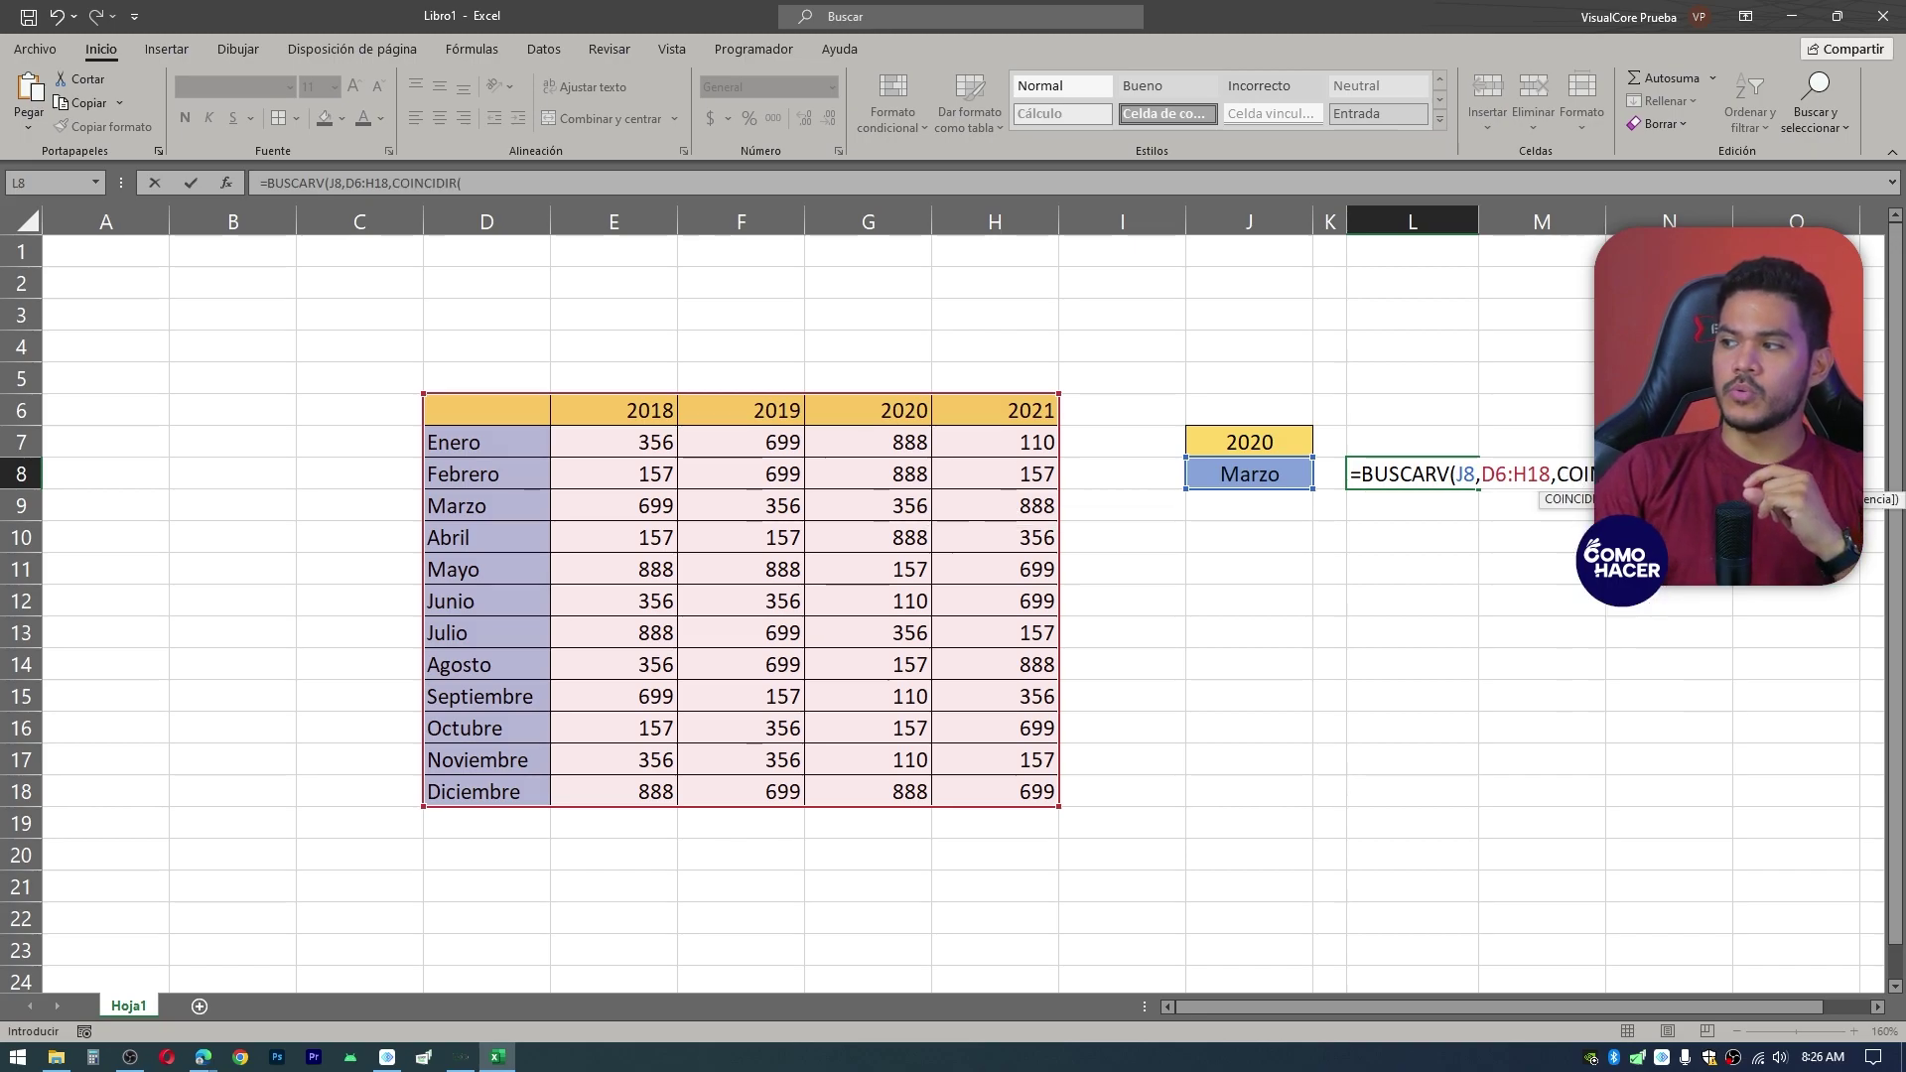
# - Complete L8 as =BUSCARV(J8,D6:H18,COINCIDIR(J7,D6:H6,0),FALSO), returning 356
pyautogui.click(1256, 443)
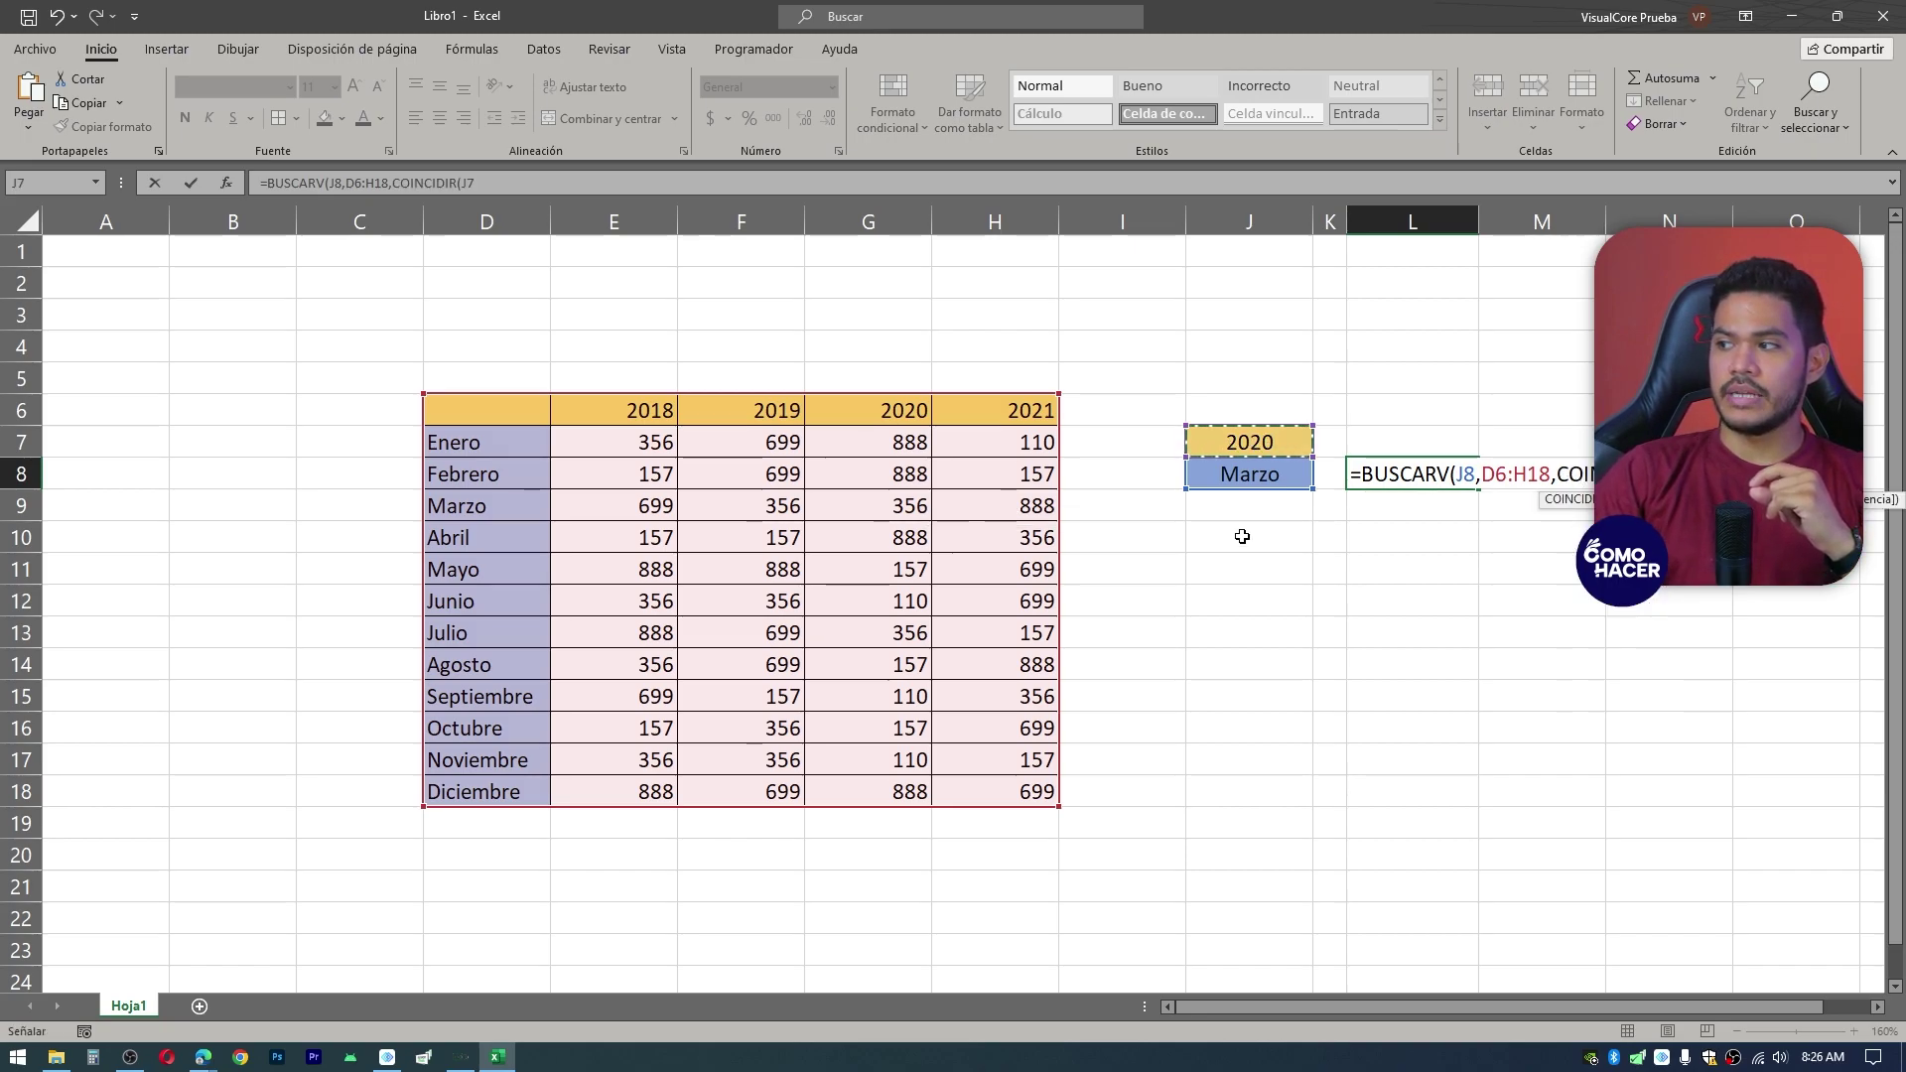
pyautogui.write(',')
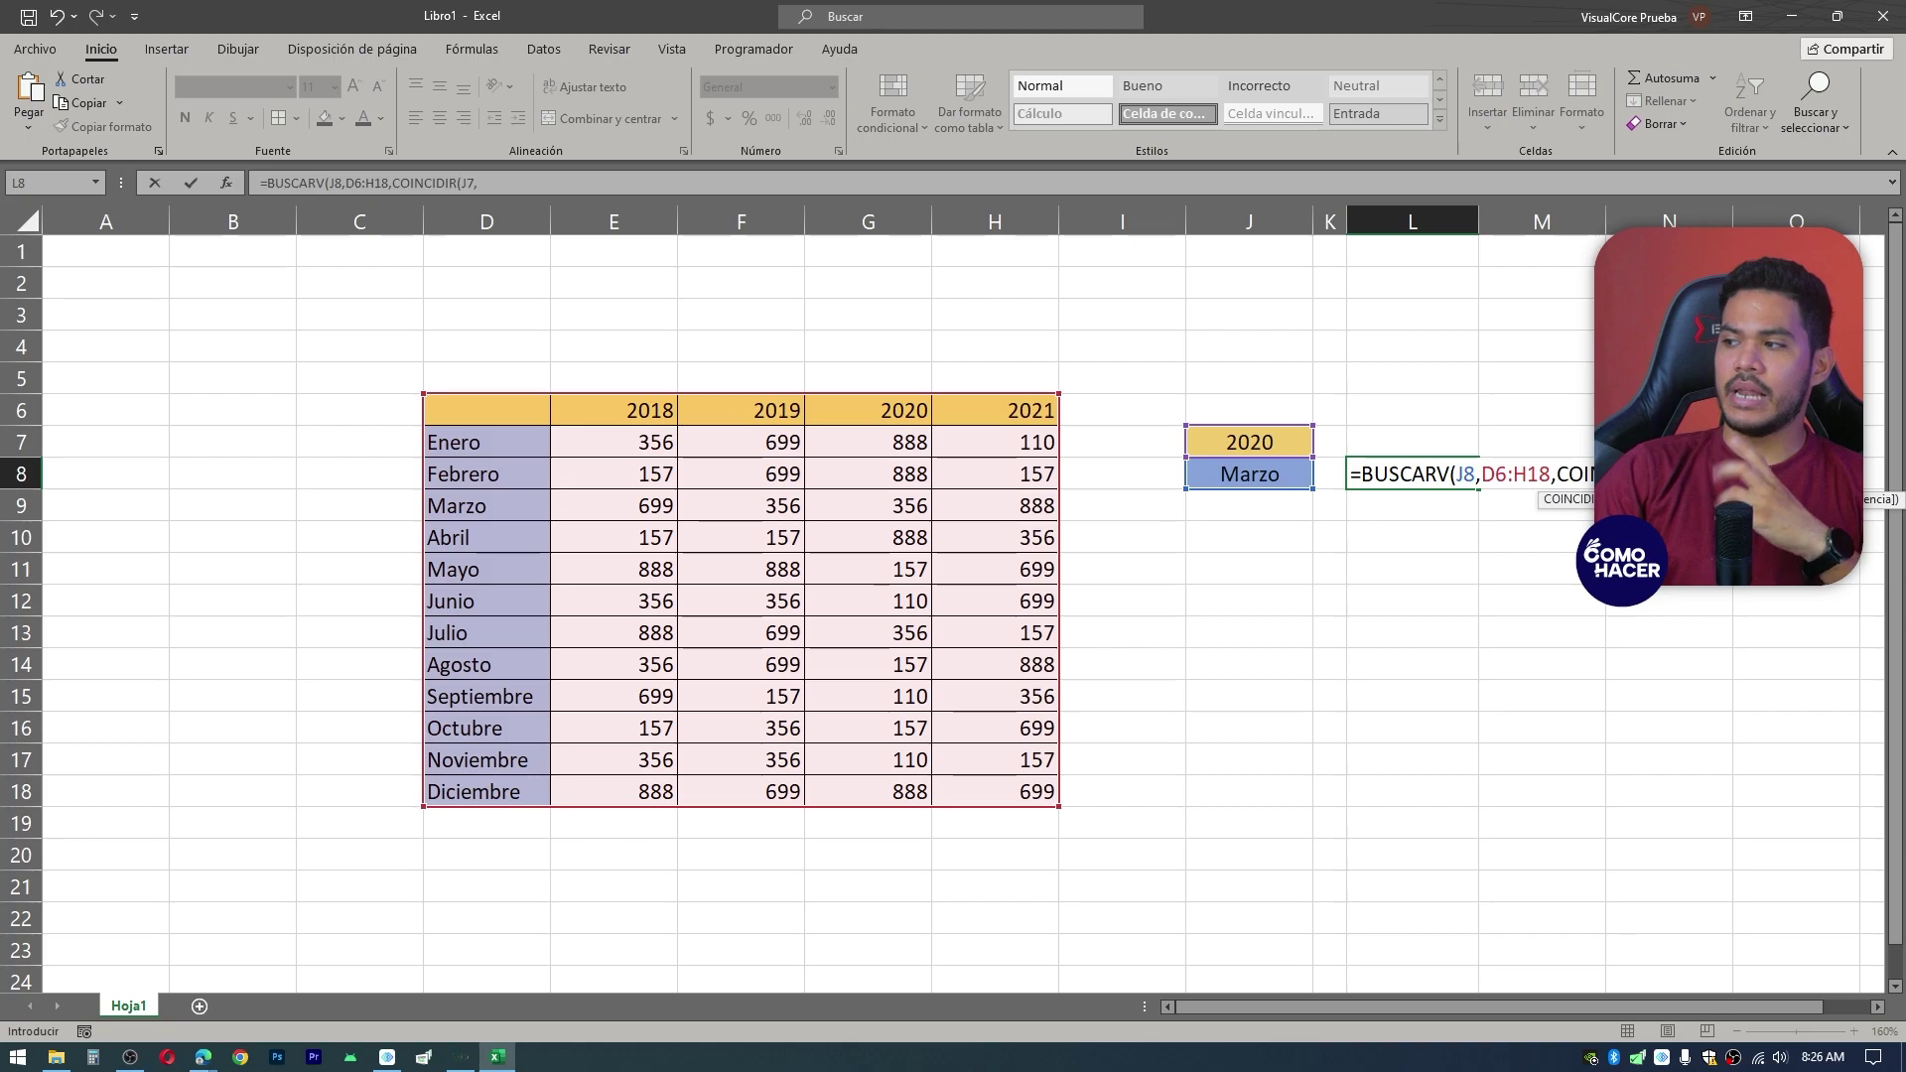
pyautogui.moveTo(507, 409); pyautogui.dragTo(976, 414)
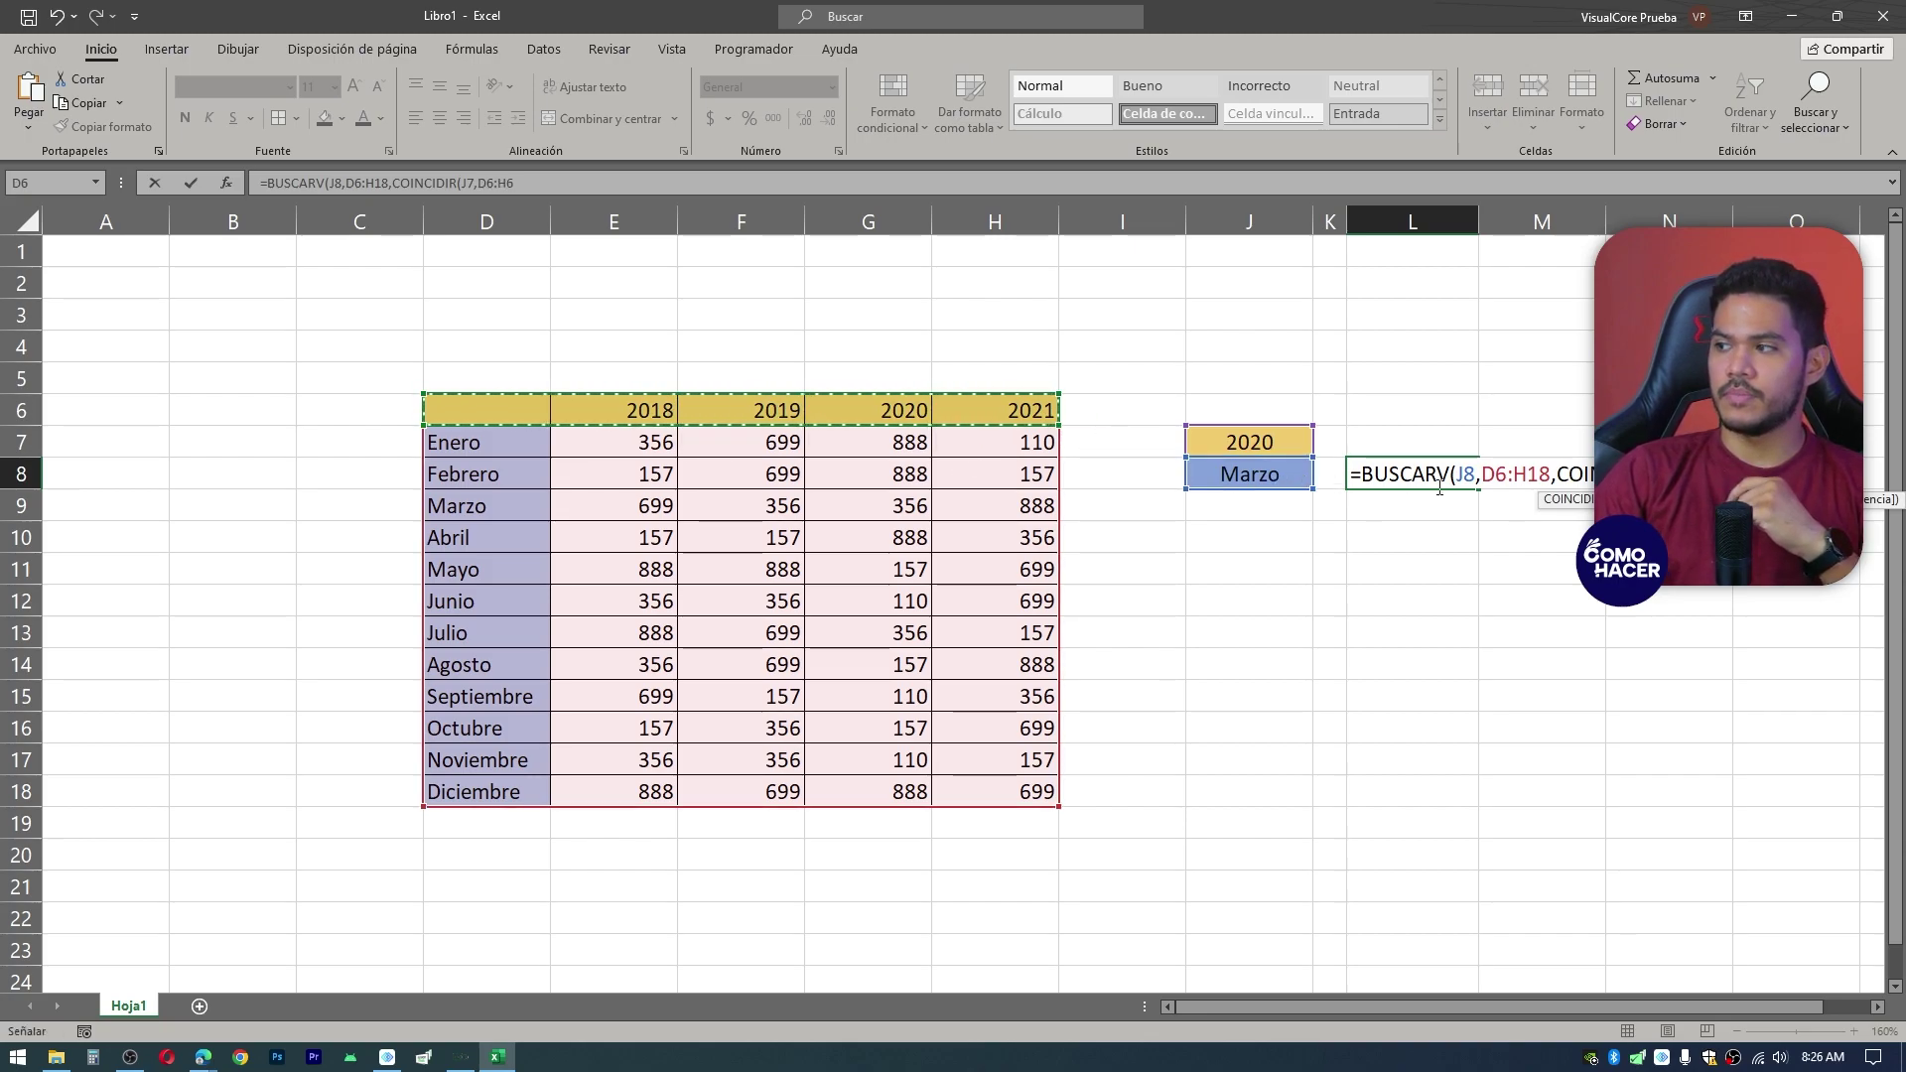
pyautogui.write(',')
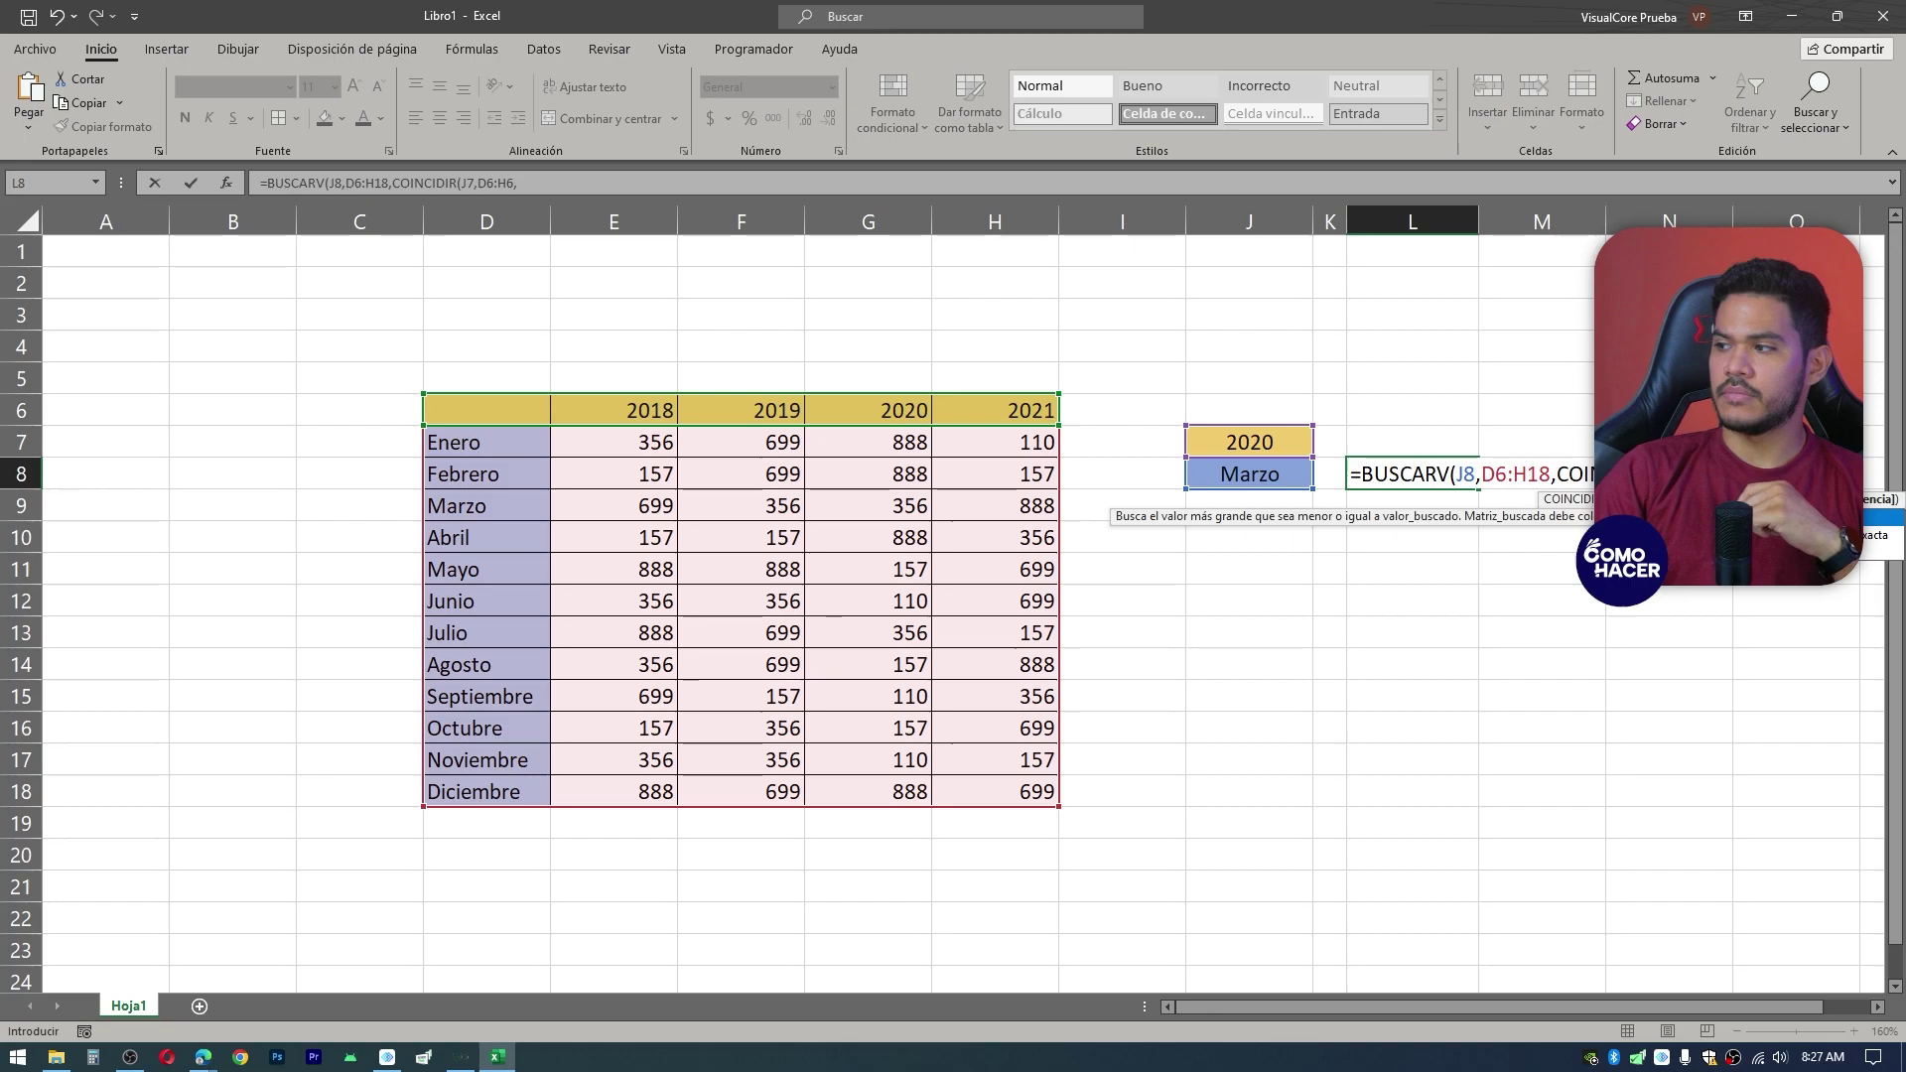
pyautogui.write('0')
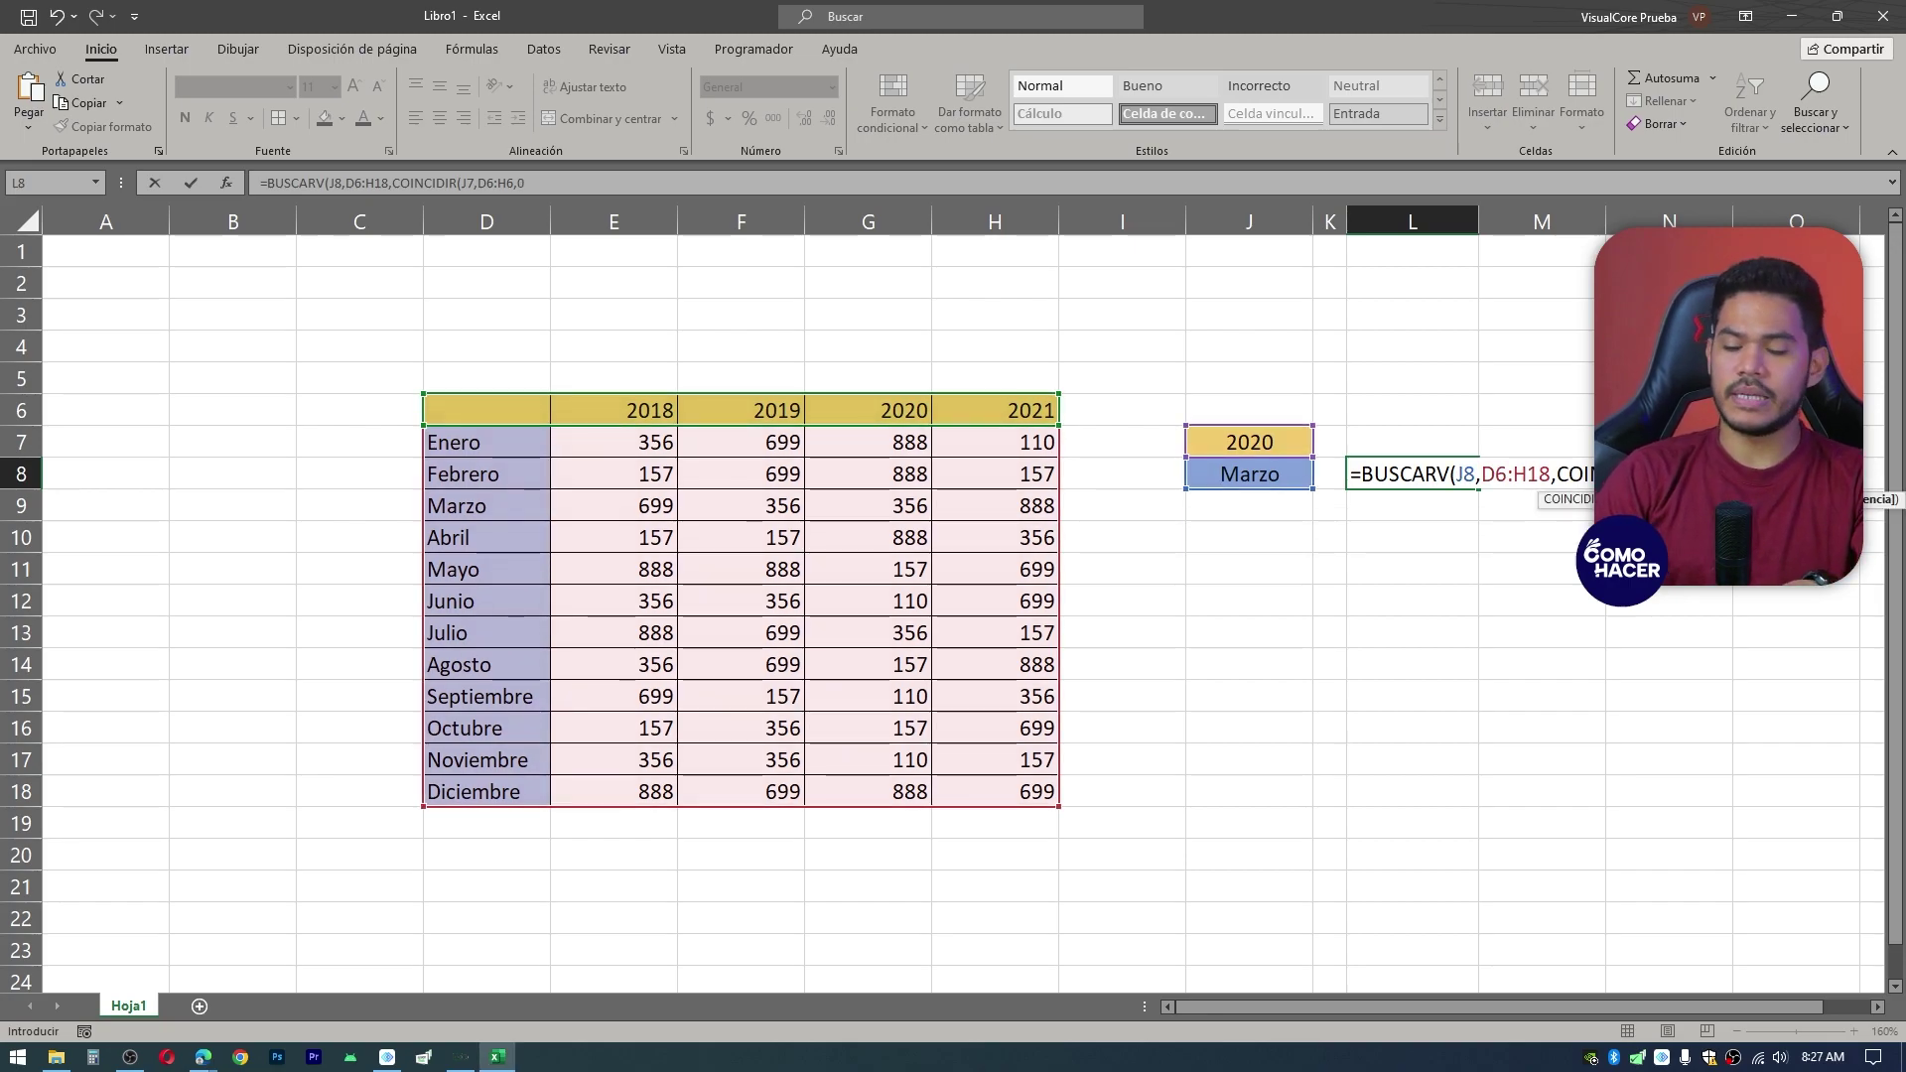
pyautogui.write('),')
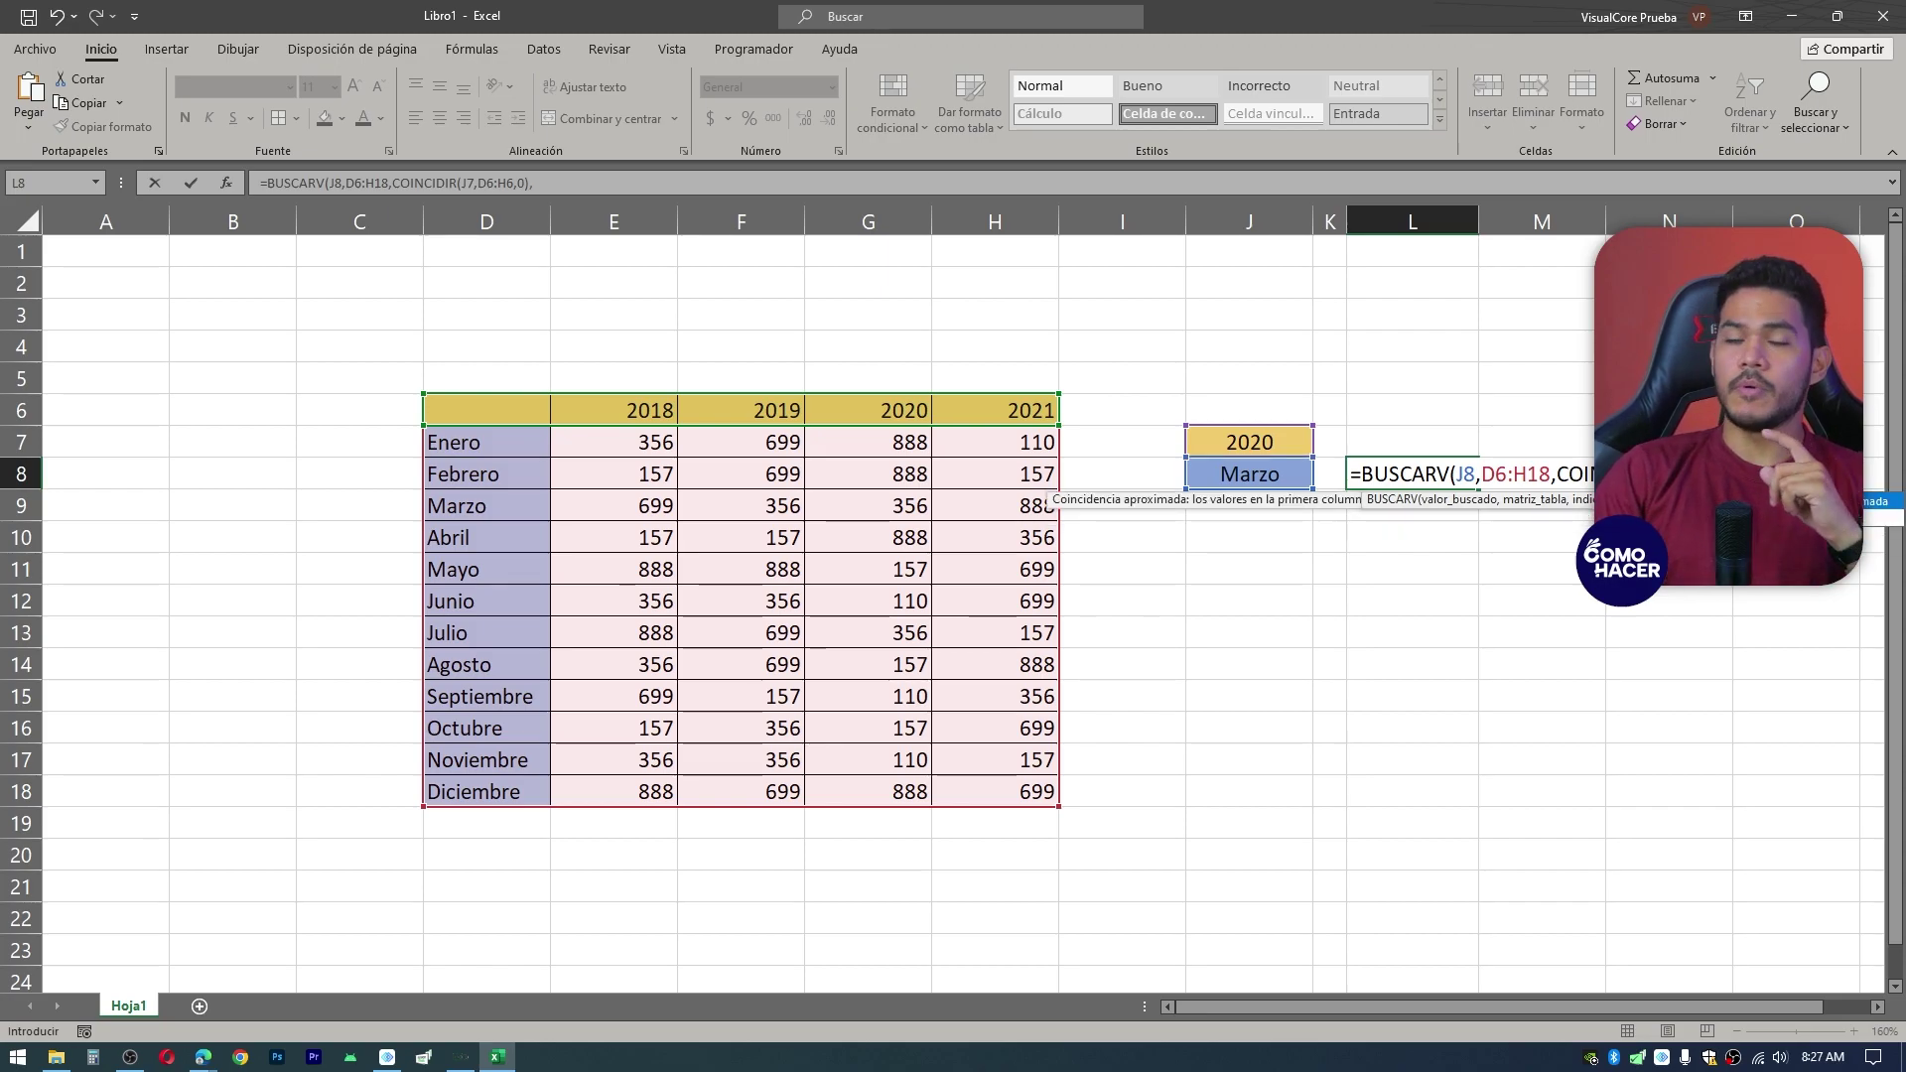
pyautogui.write('FALSO')
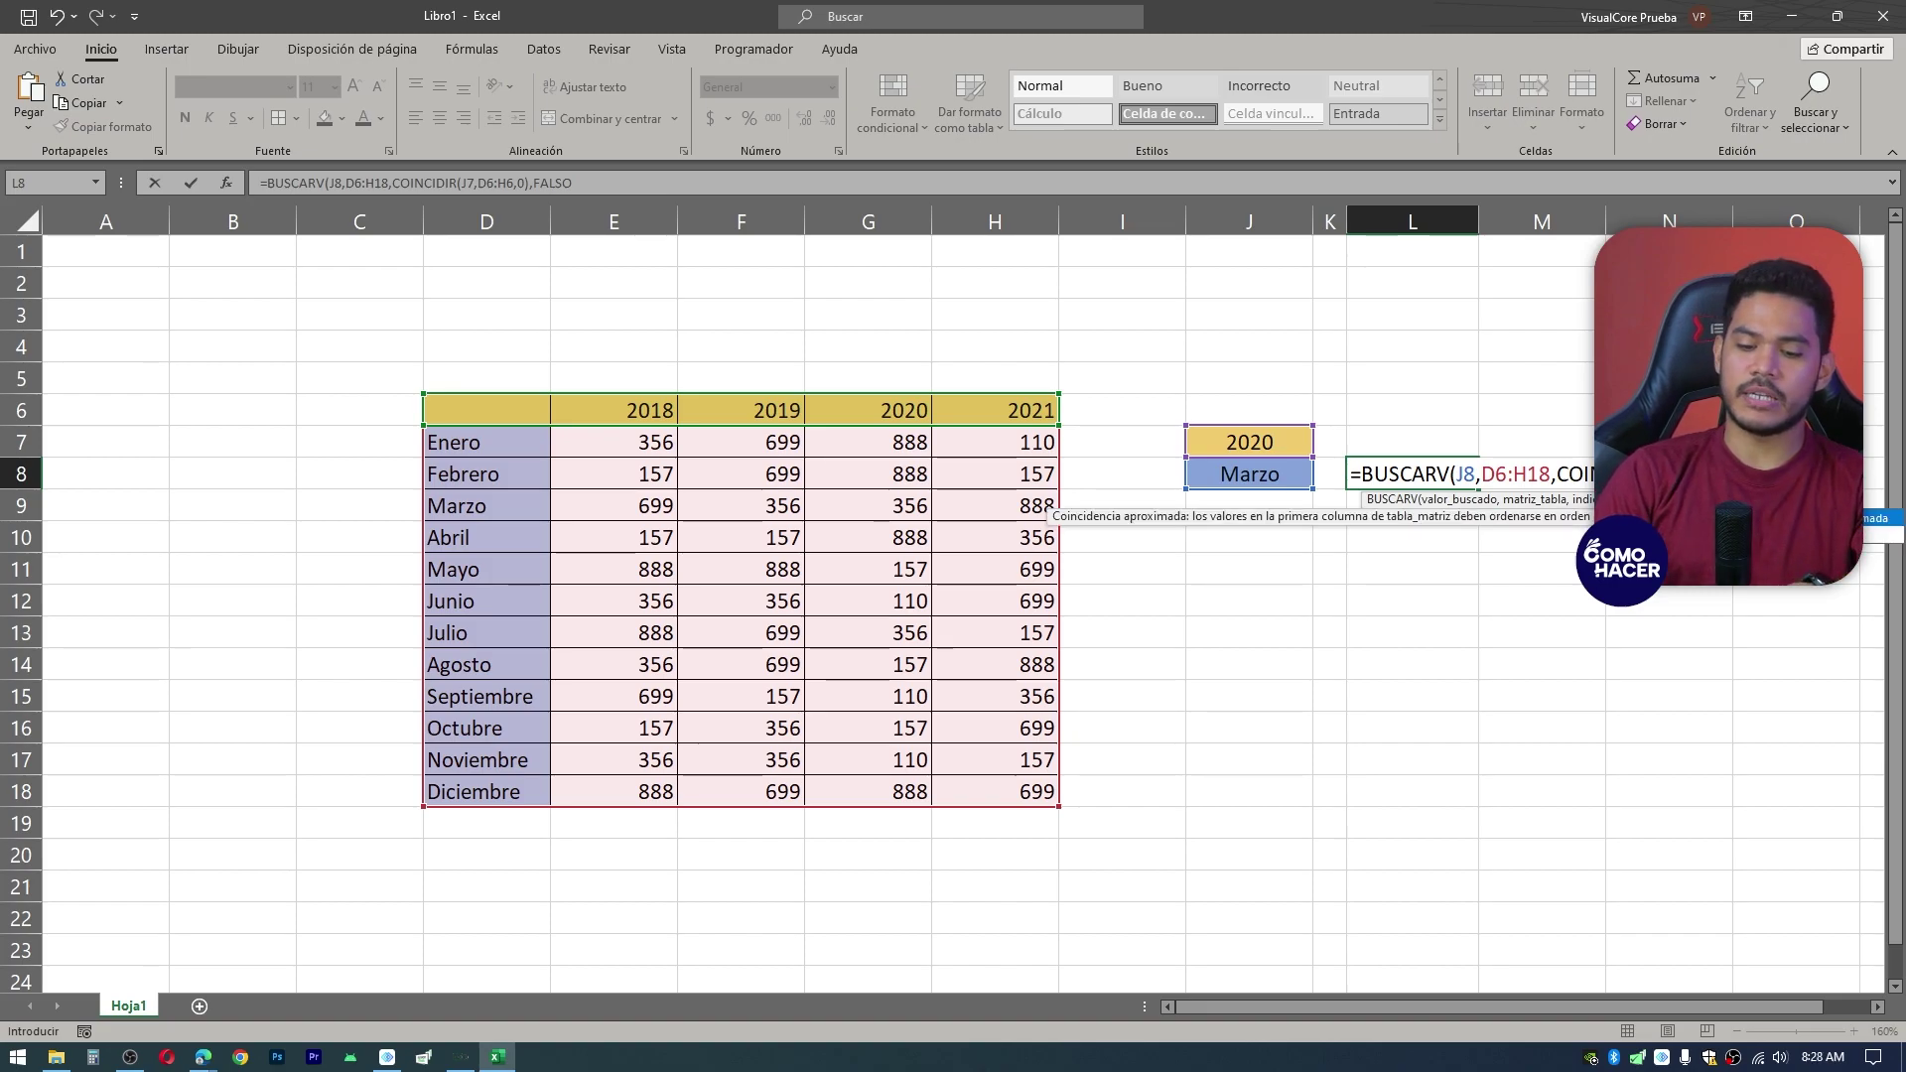
pyautogui.hotkey('ctrl', 'Return')
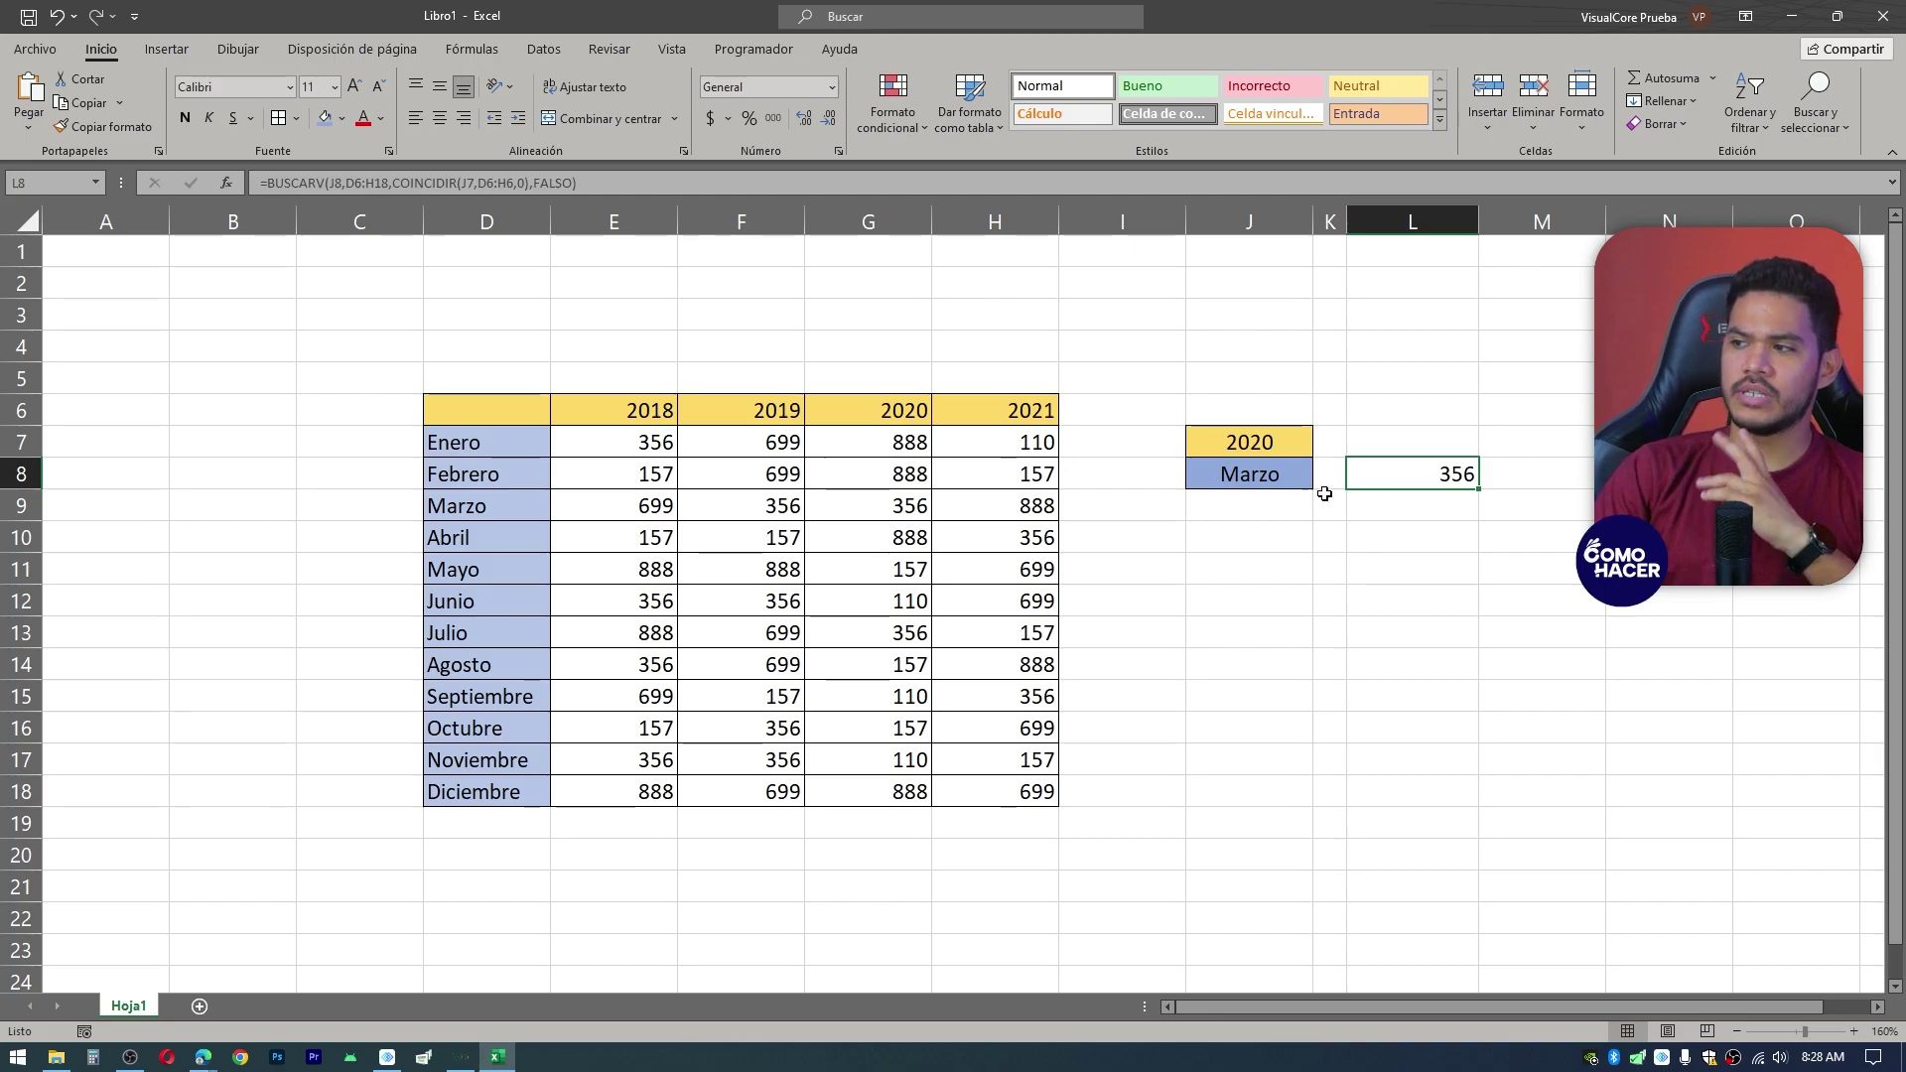
# - Set the J7 year to 2019 and compare with the Marzo 2019 table value
pyautogui.click(1306, 443)
pyautogui.click(1324, 446)
pyautogui.click(1299, 474)
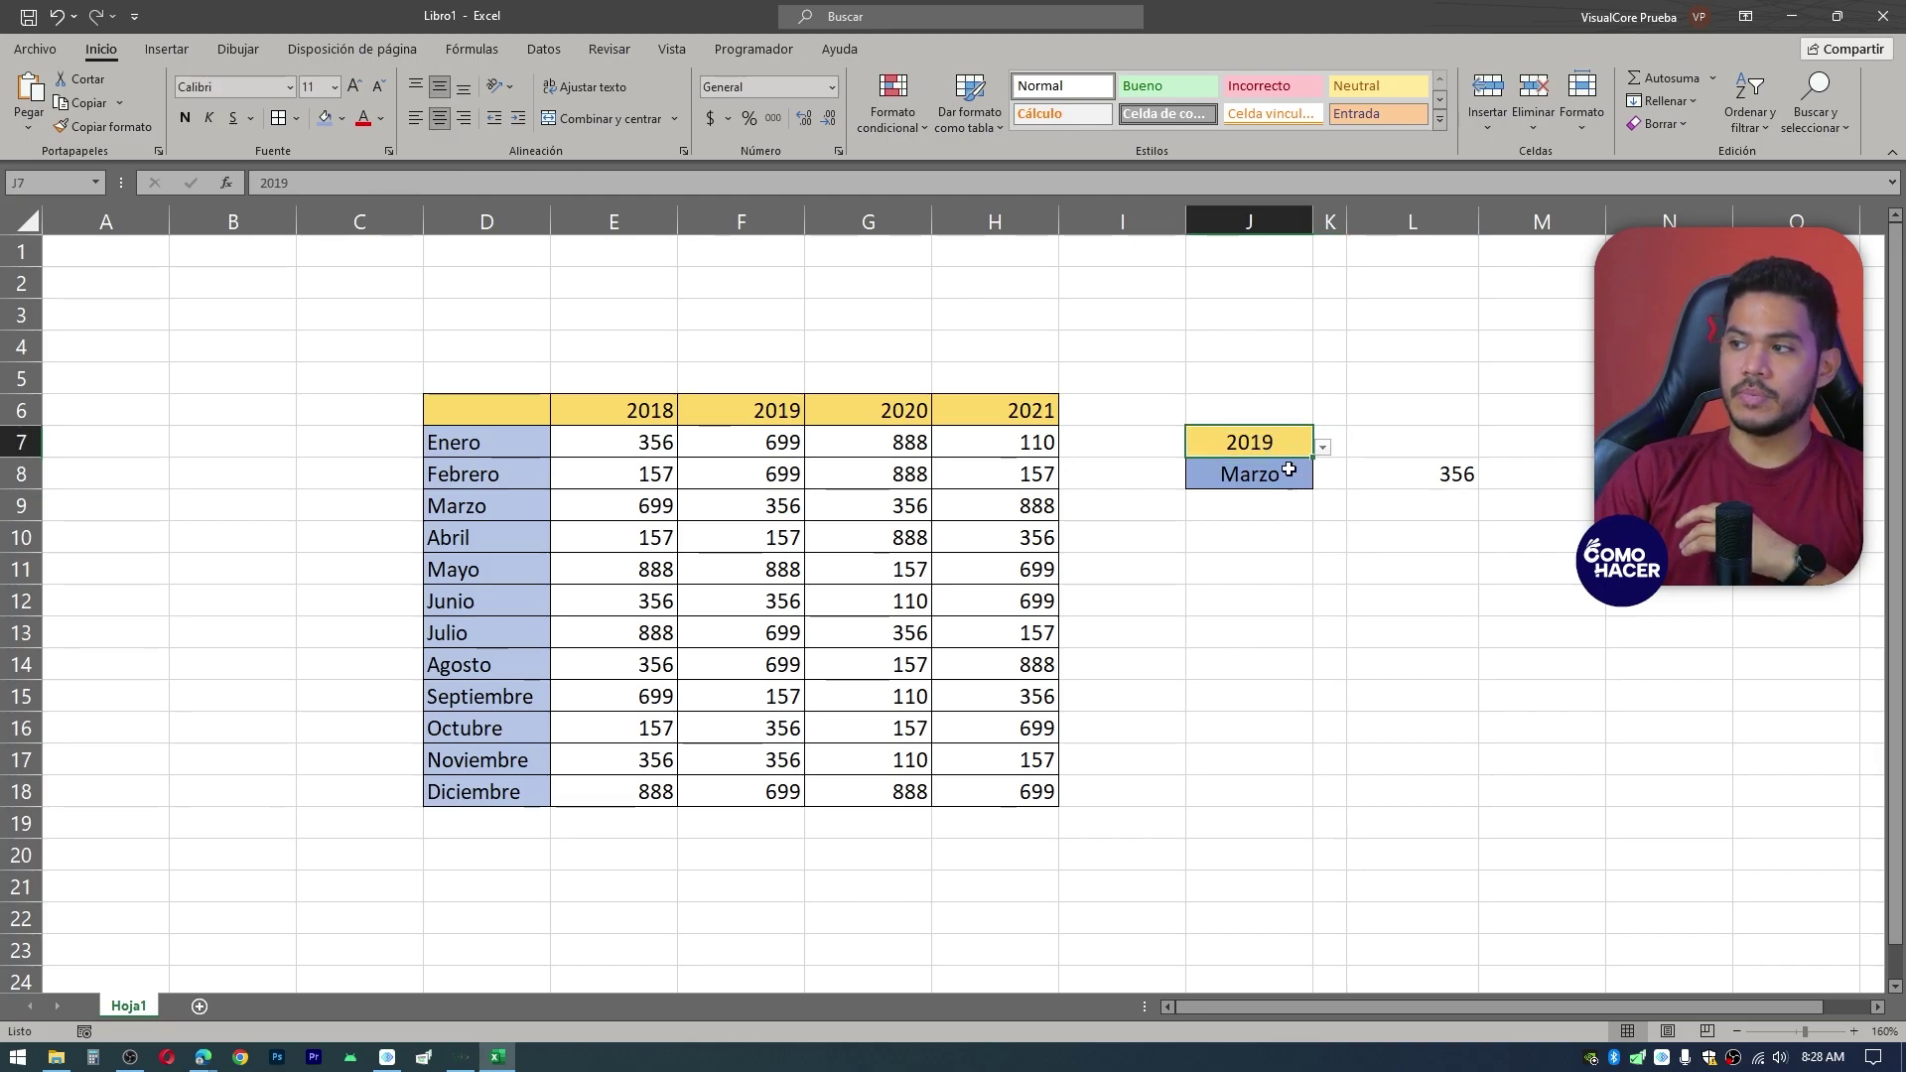
pyautogui.click(1289, 472)
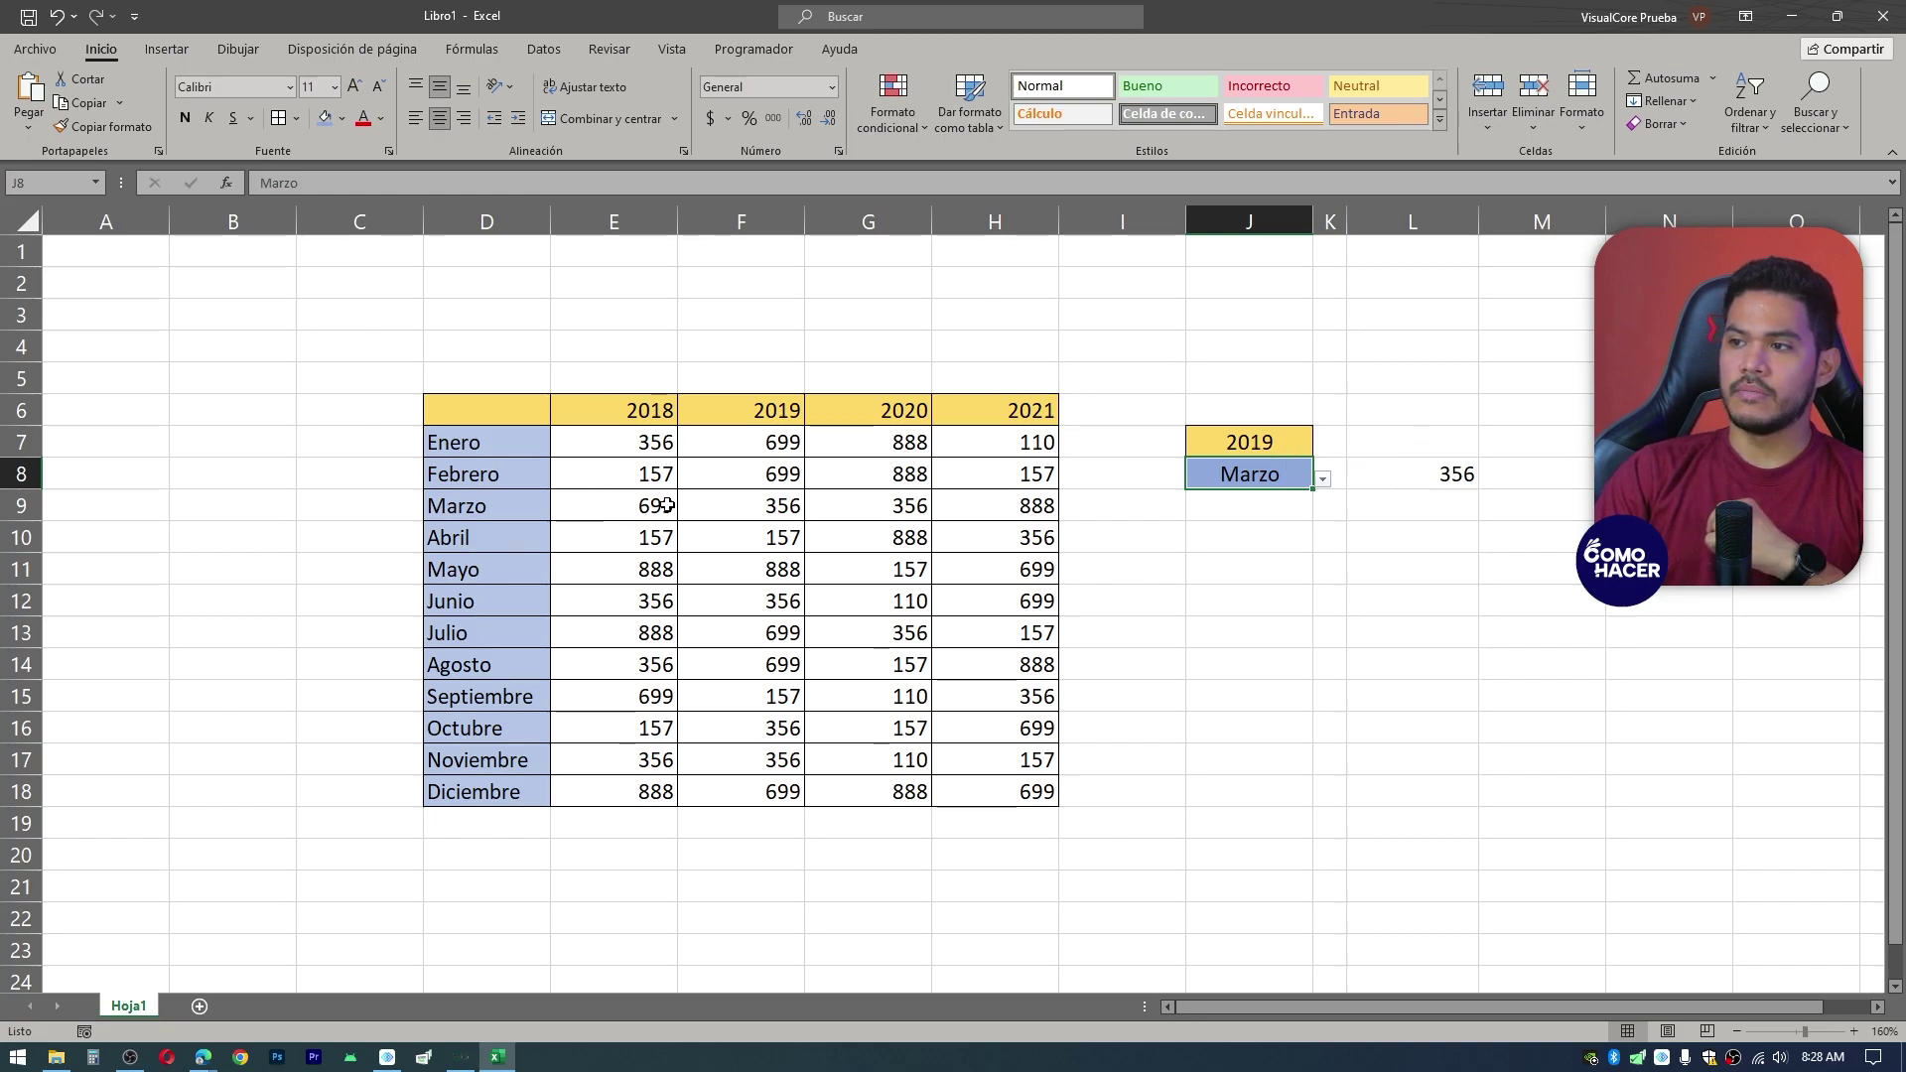
pyautogui.click(740, 505)
# - Set the J8 month to Julio and confirm L8 matches the table's 699
pyautogui.click(1259, 482)
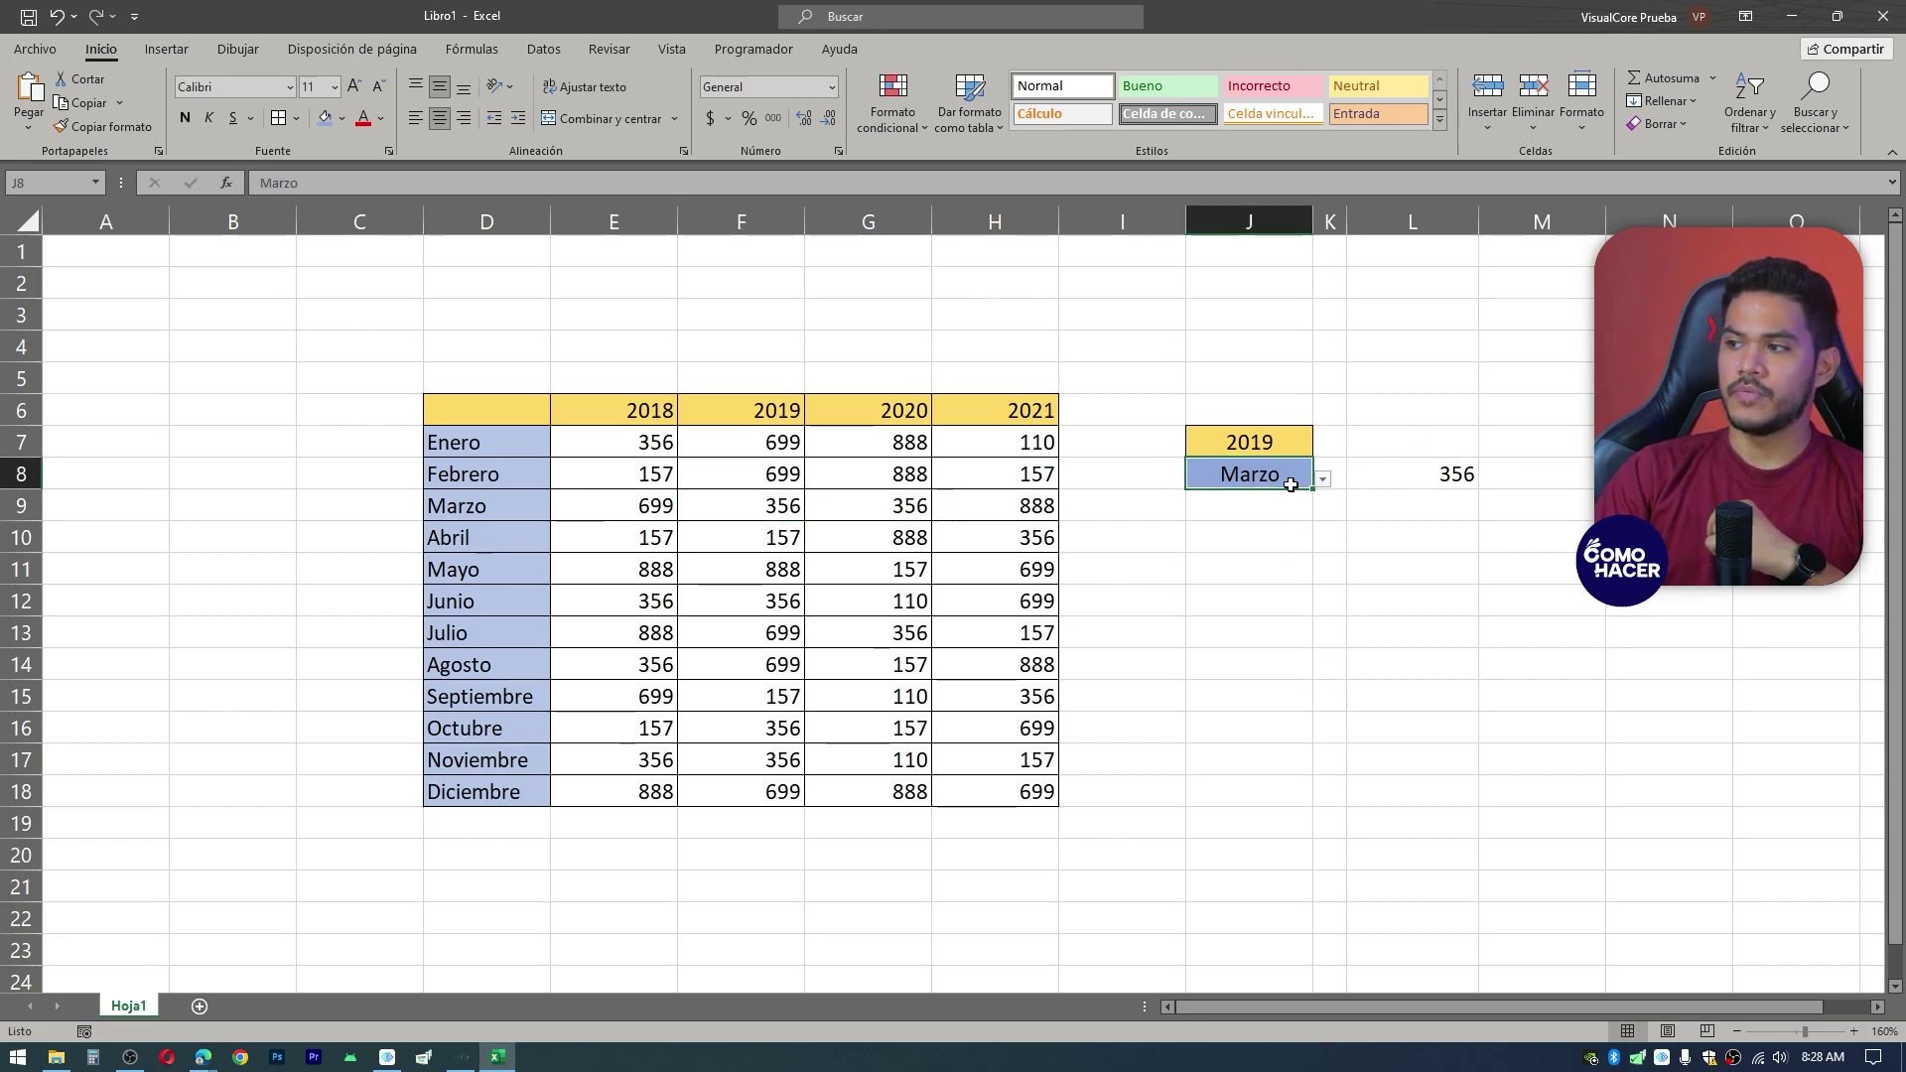
pyautogui.click(1323, 479)
pyautogui.click(1173, 555)
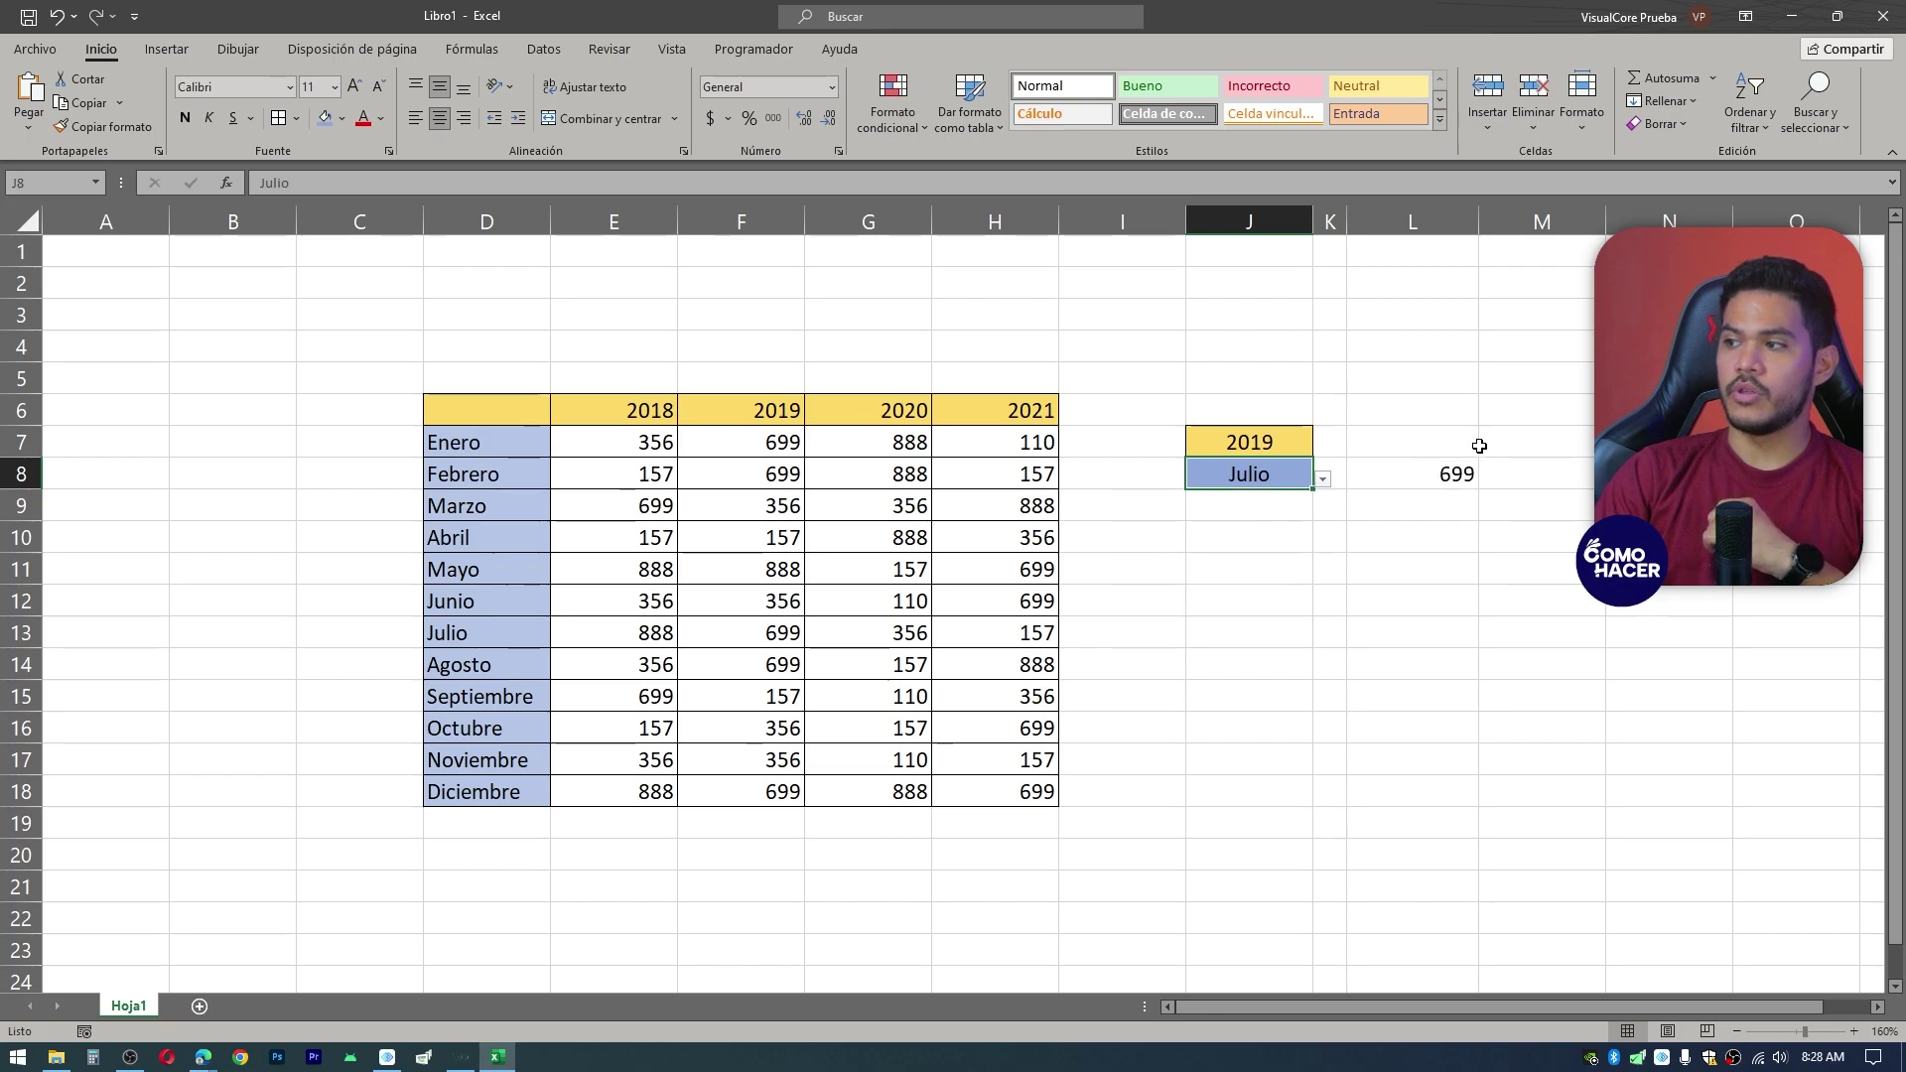
pyautogui.click(1449, 475)
pyautogui.click(704, 637)
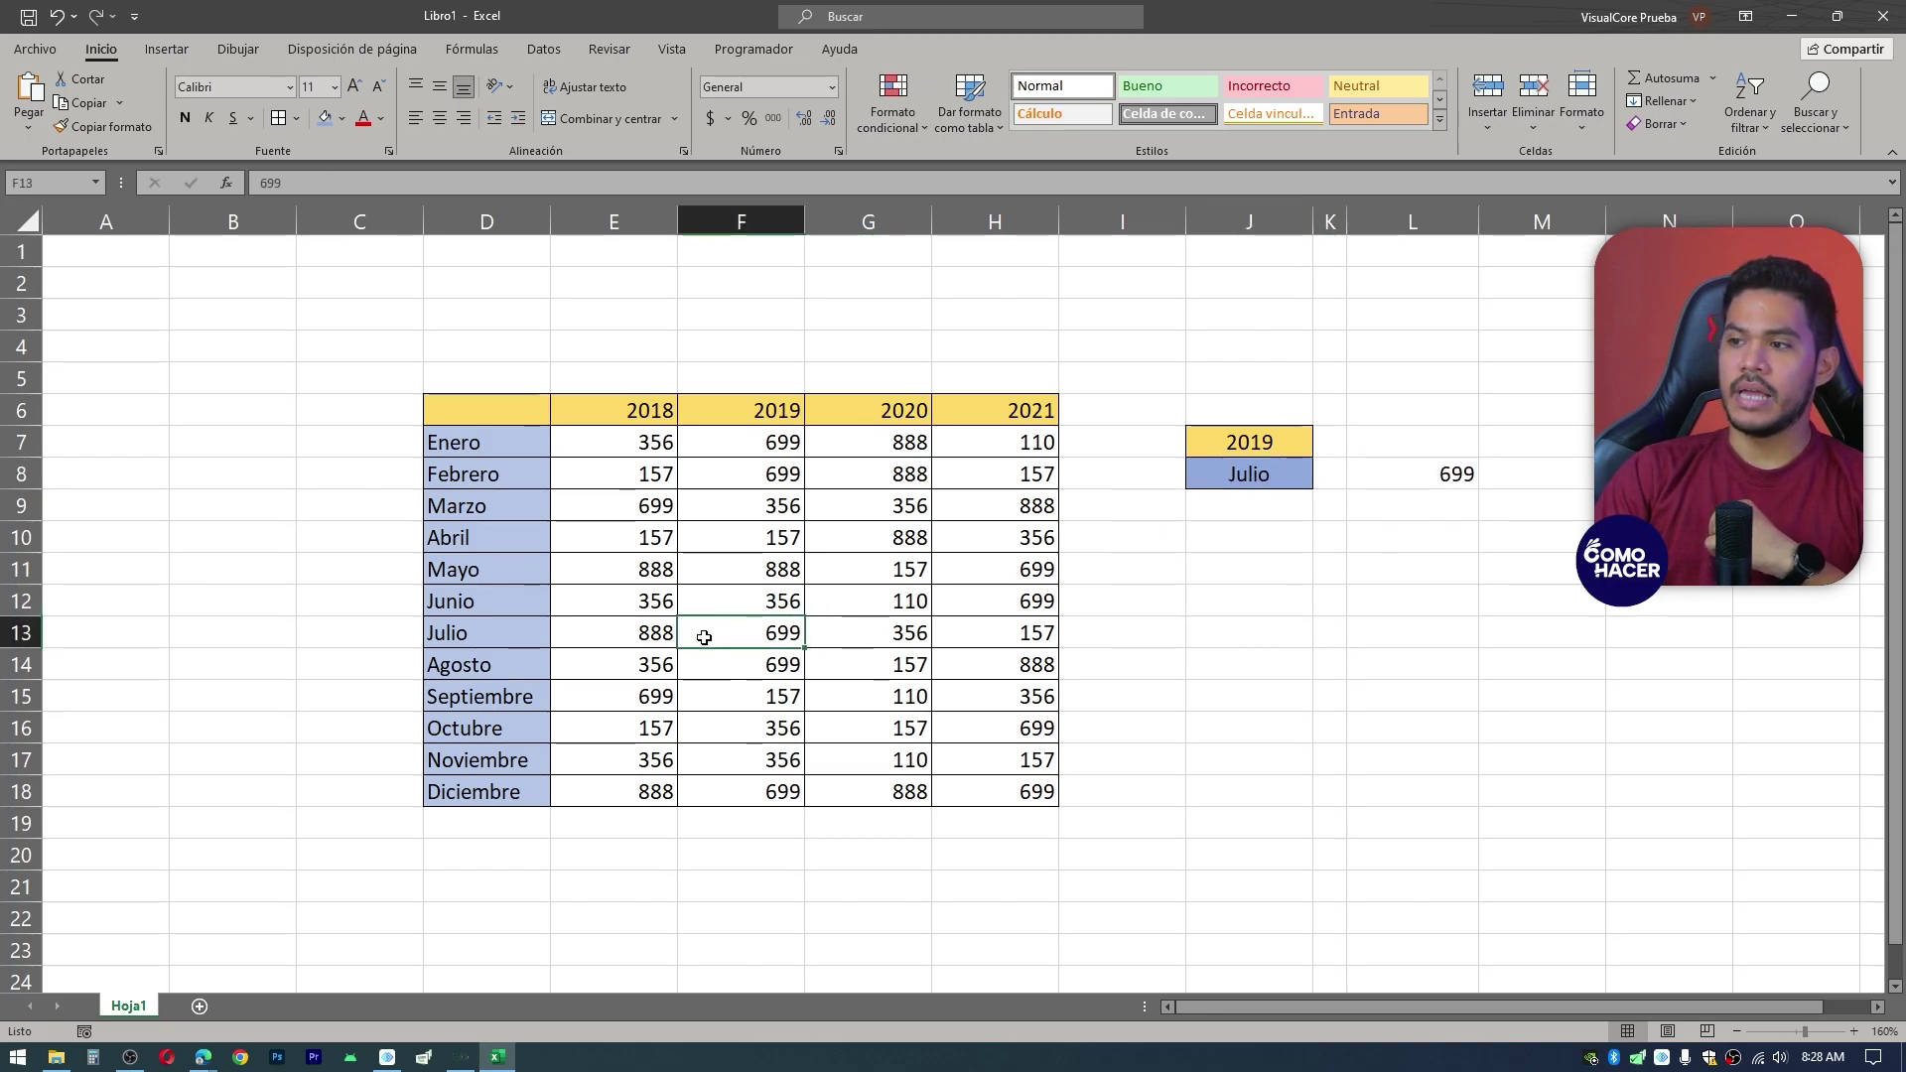